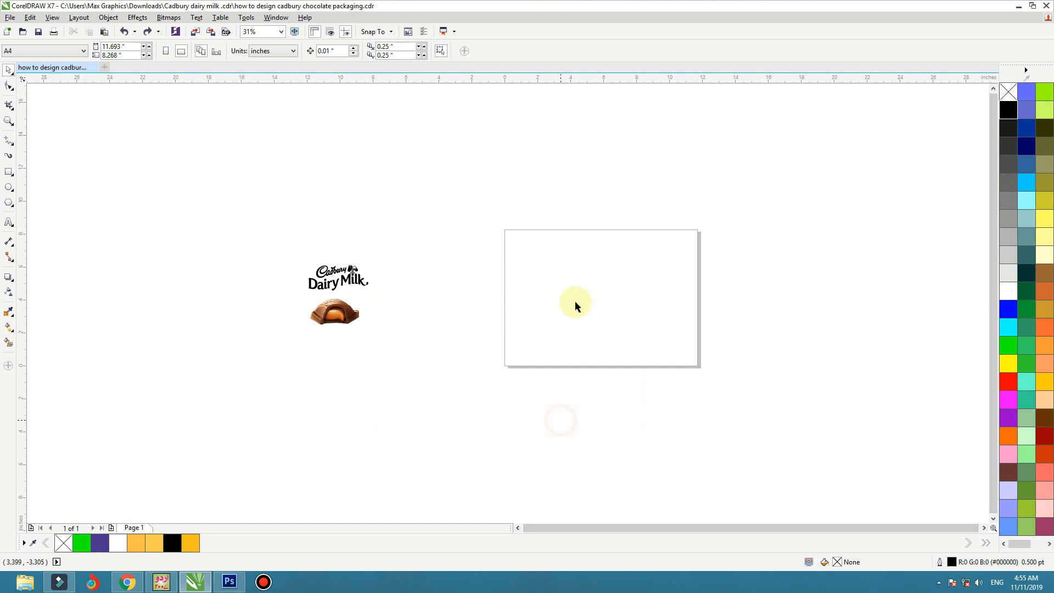
Move the Dairy Milk logo and chocolate picture closer to the page, keeping them outside its left edge.
drag(349, 318, 474, 311)
drag(408, 222, 709, 354)
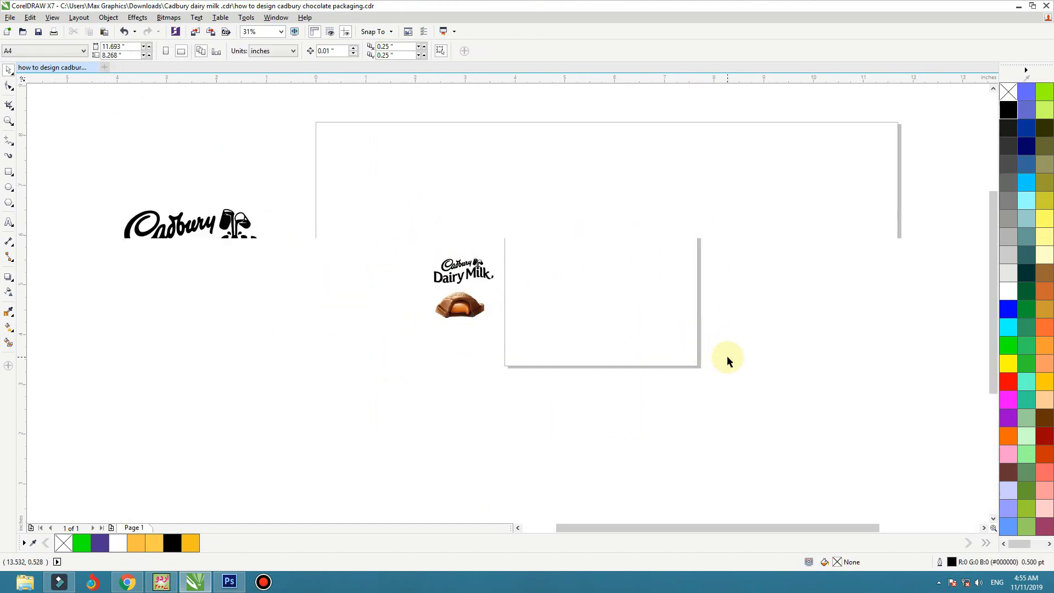
Draw a 9 by 3.5 inch rectangle centred on the page.
click(8, 174)
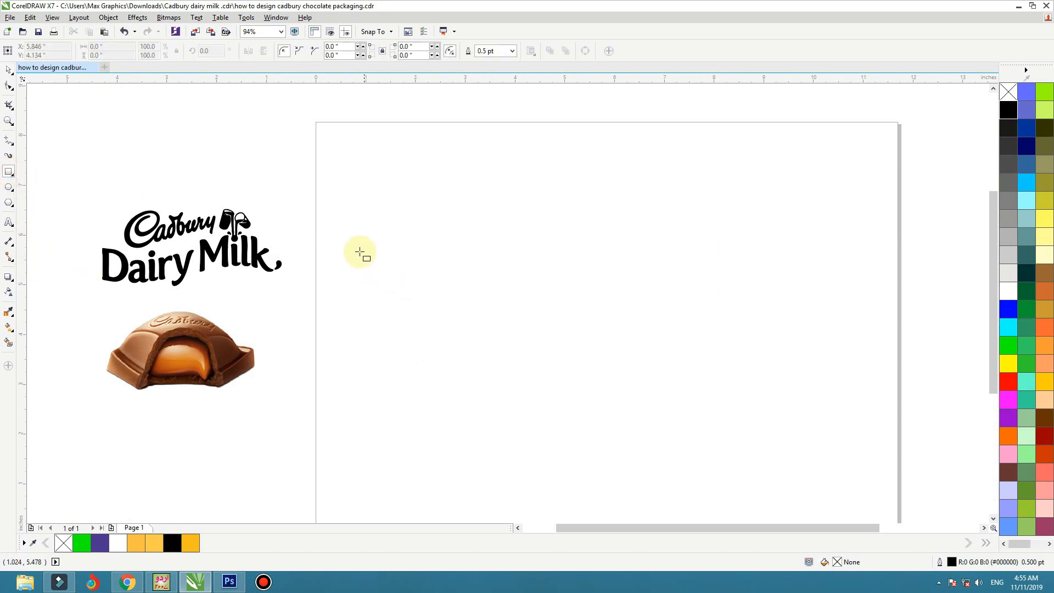
drag(353, 241, 829, 407)
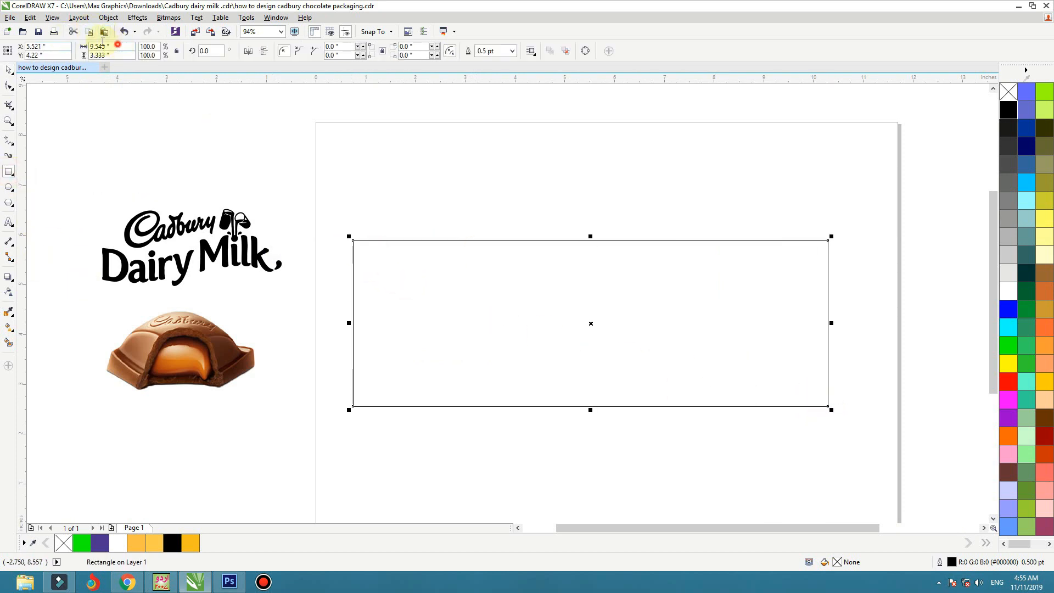
text(3.5)
key(Return)
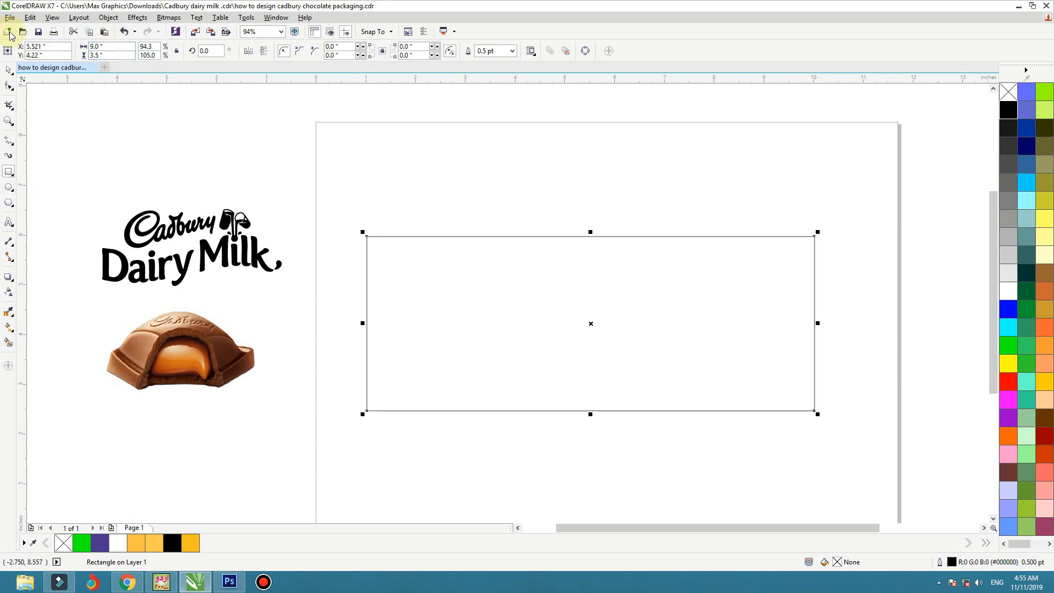
drag(500, 264, 516, 269)
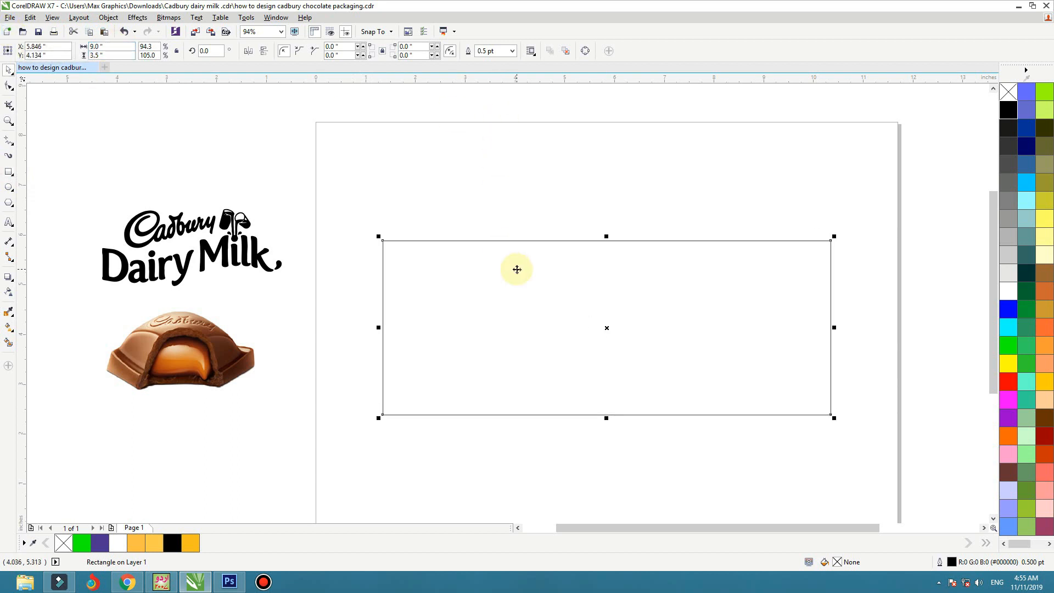
Fill the rectangle with pure blue, R:0 G:0 B:255.
click(1009, 309)
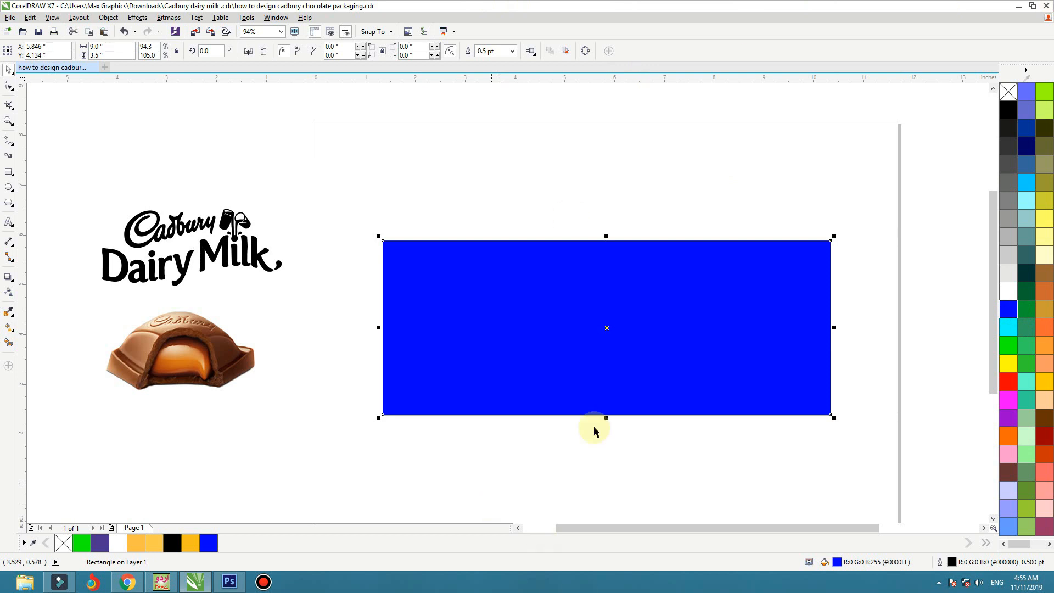
click(445, 186)
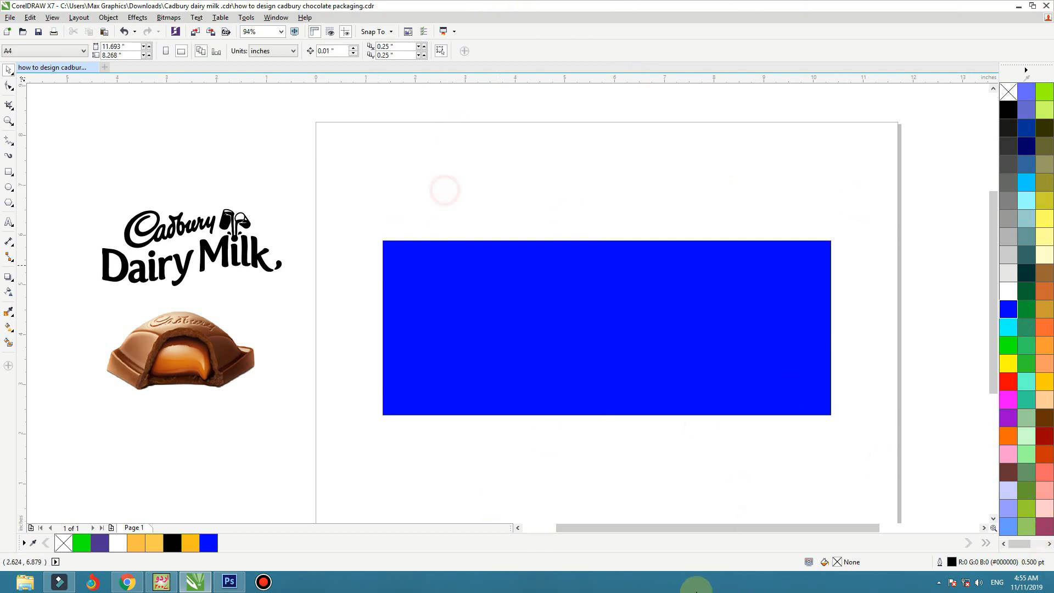
click(511, 325)
click(592, 195)
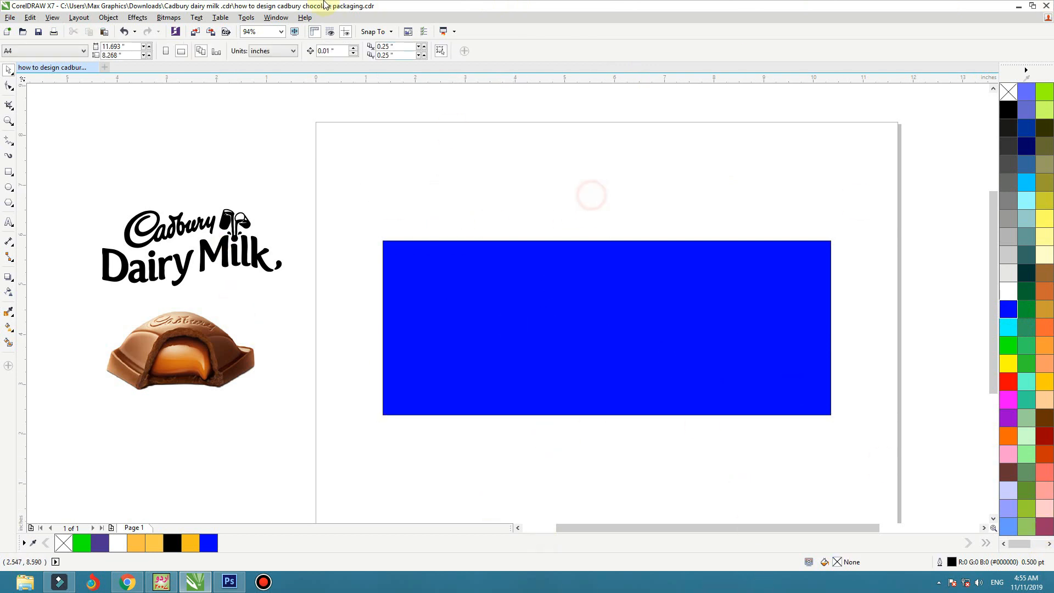
Show the CMYK color palette and fill the rectangle with its blue, C:100 M:100 Y:0 K:0.
click(180, 20)
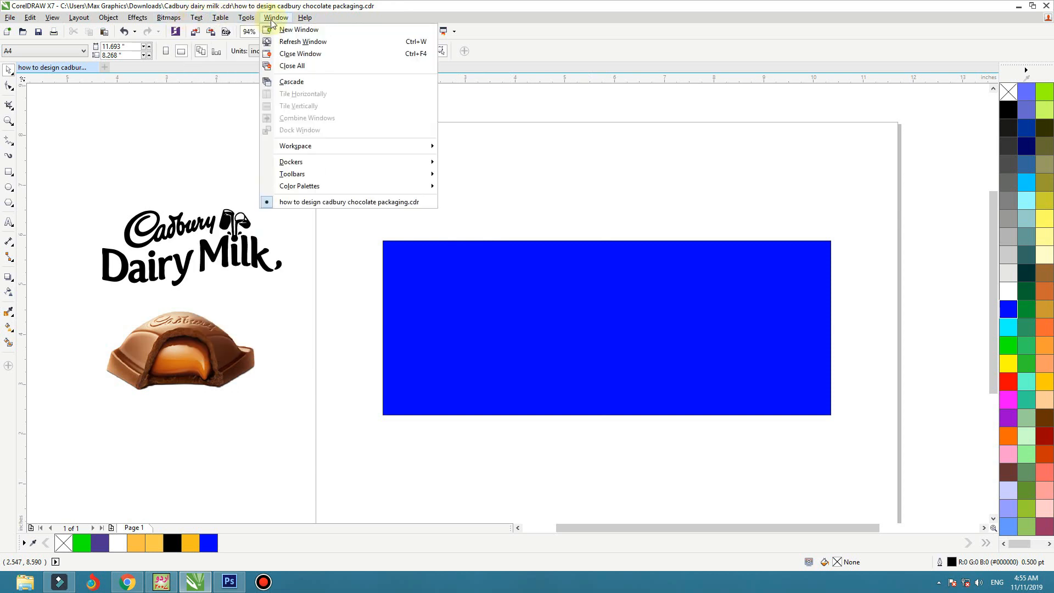
mouse_move(430, 183)
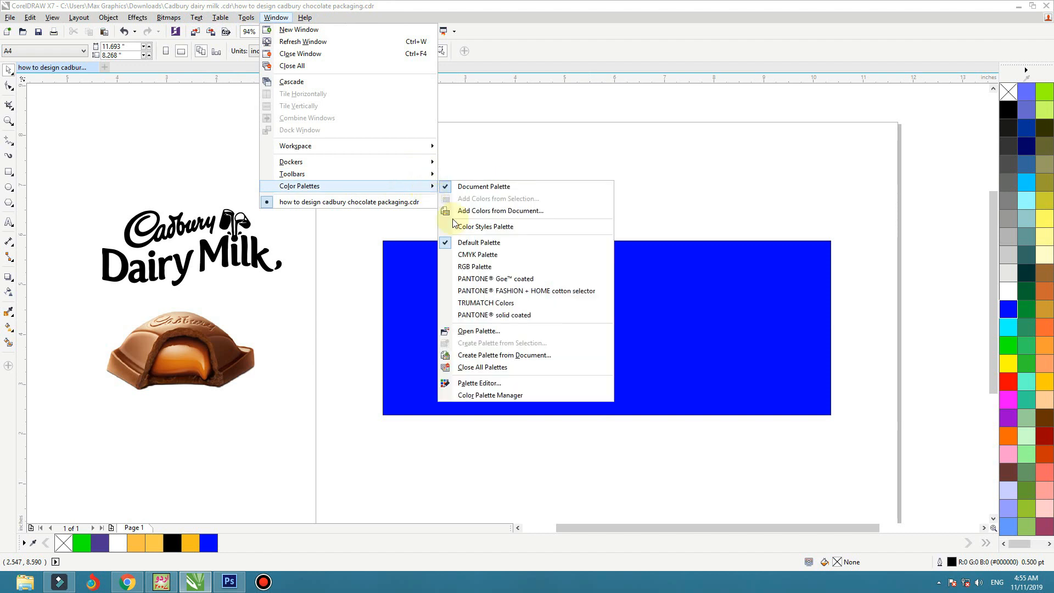
click(473, 253)
click(675, 328)
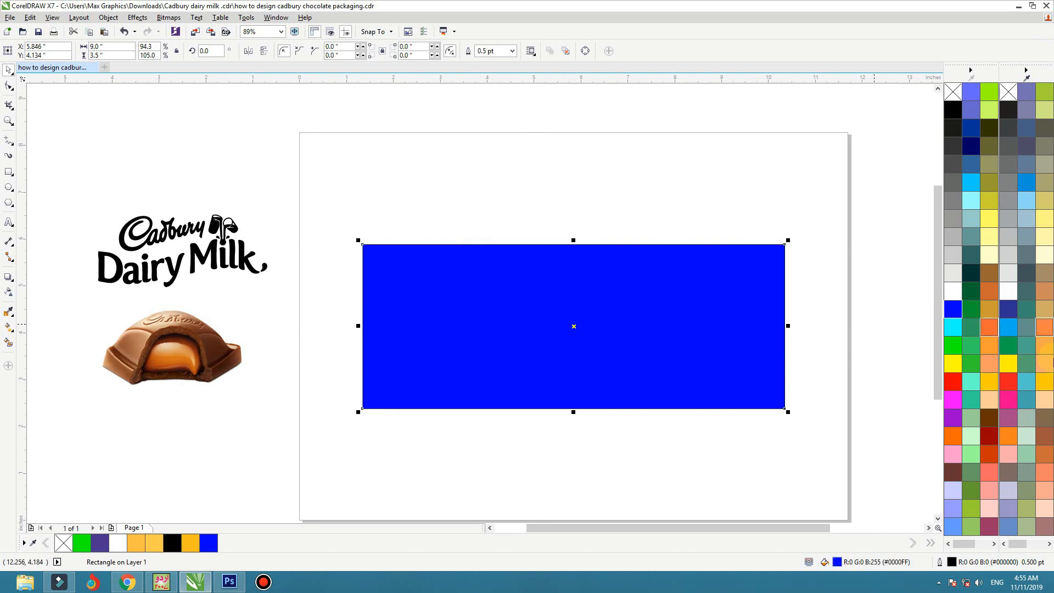
click(1009, 309)
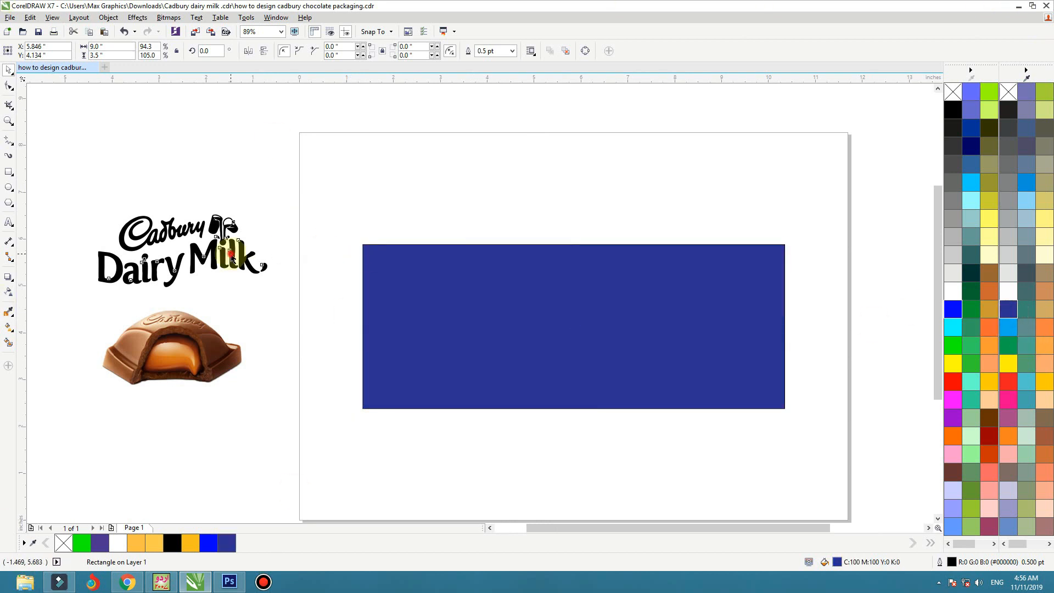
click(236, 265)
drag(235, 262, 263, 268)
key(ctrl+z)
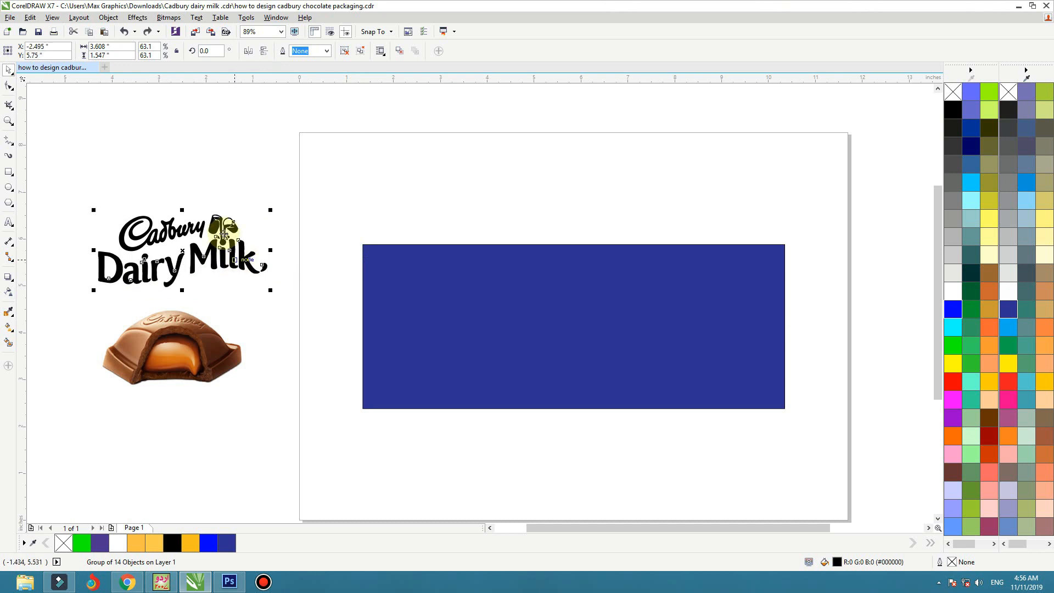
Move the Cadbury and Dairy Milk lettering together onto the left half of the blue rectangle and fill both white.
key(ctrl+u)
drag(165, 231, 491, 314)
key(ctrl+z)
click(236, 263)
shift+click(169, 236)
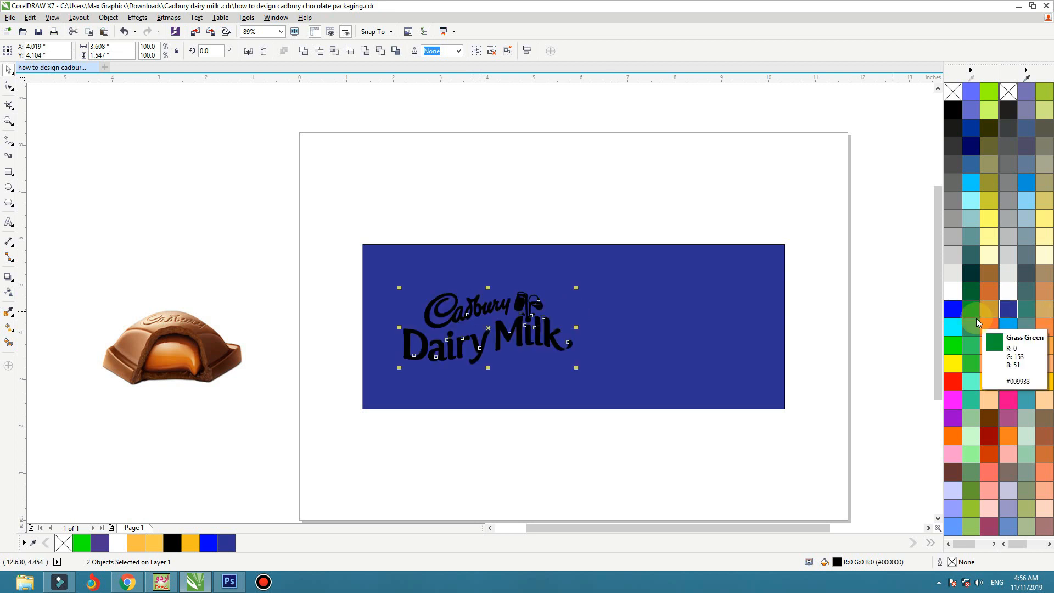
click(955, 294)
Place the chocolate picture on the right half of the blue rectangle.
drag(176, 357, 700, 341)
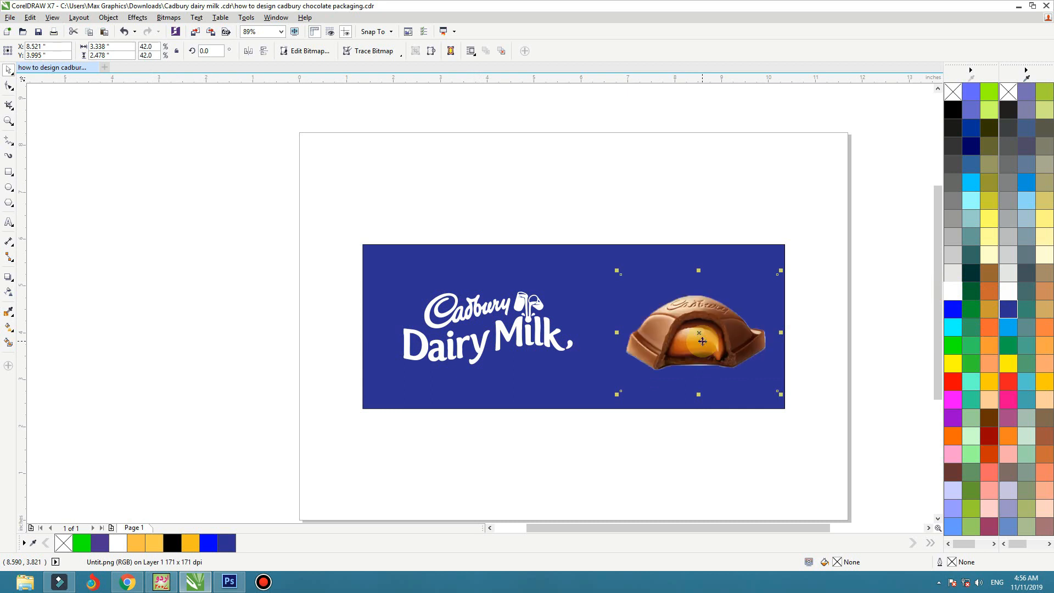
click(632, 246)
key(shift+F2)
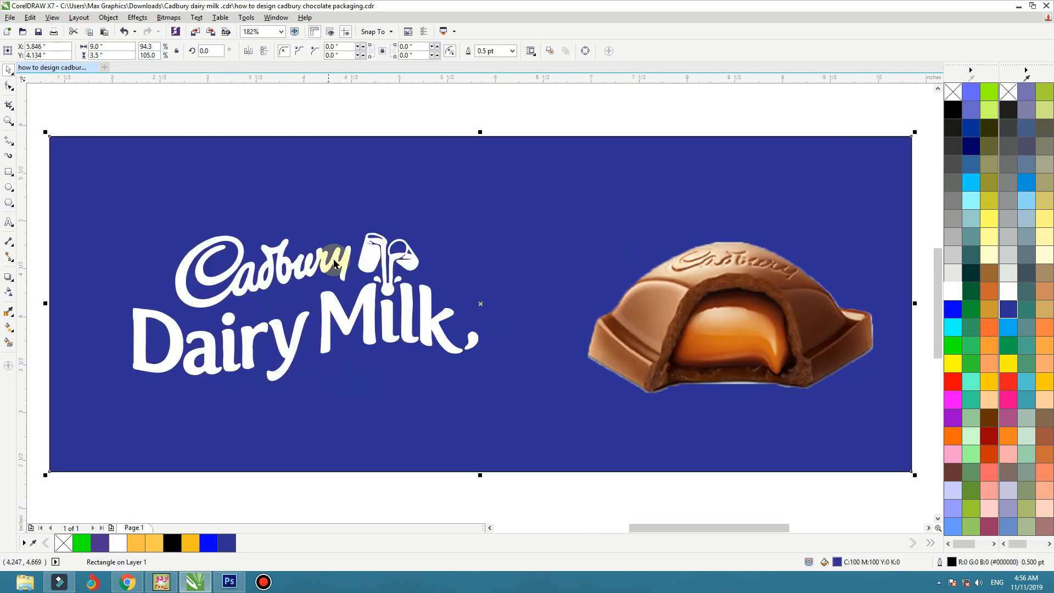
Fill the Cadbury lettering with yellow from the CMYK palette.
click(333, 266)
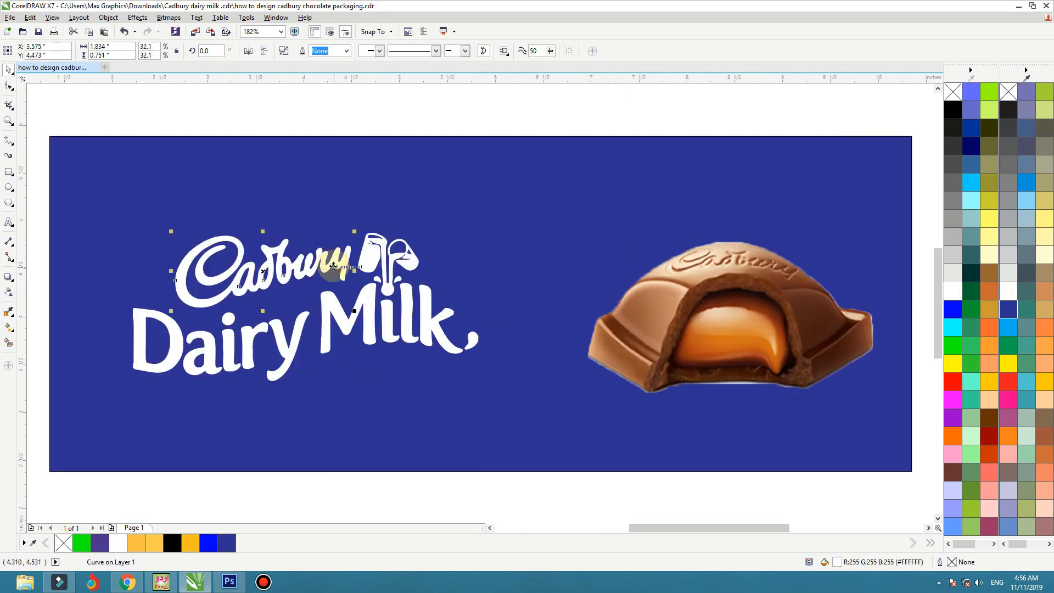
click(1008, 363)
click(368, 332)
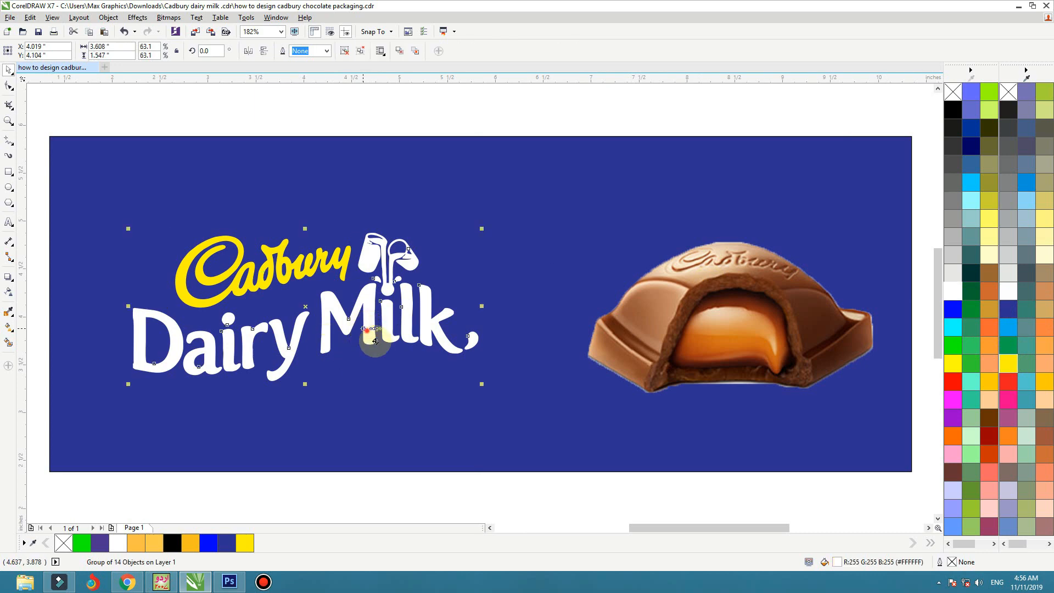
Add the artistic text "smoth milk chocolate" at the lower edge of the rectangle, below the Dairy Milk logo.
click(9, 223)
click(121, 489)
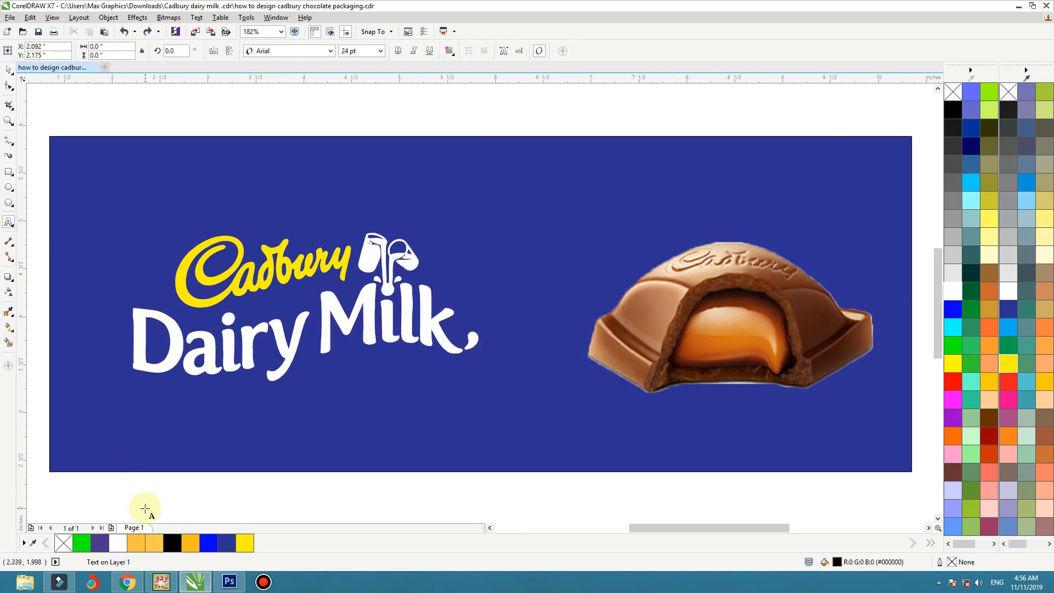
text(smoth milk chocolate)
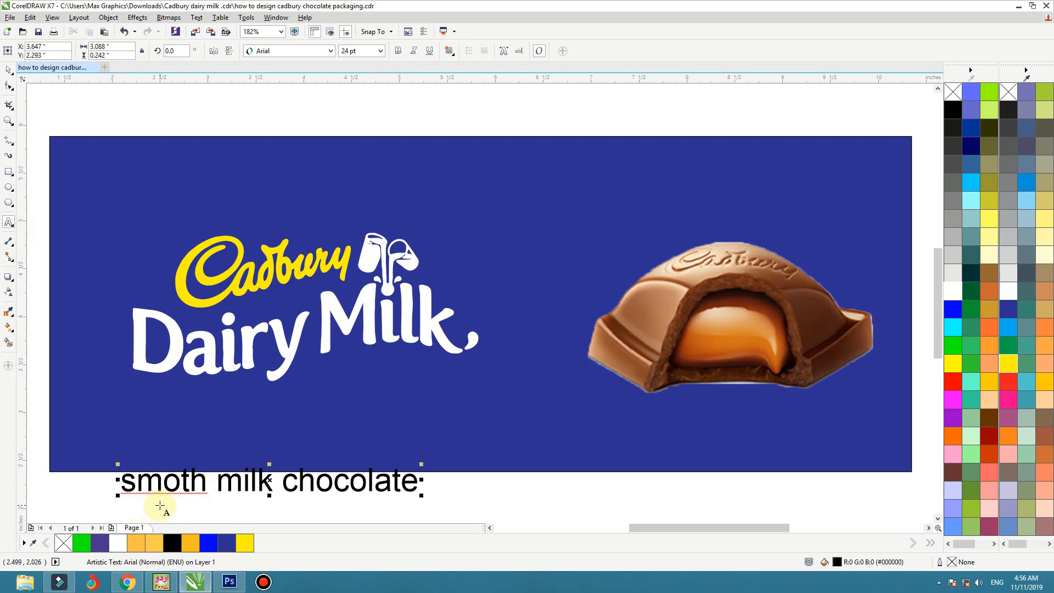
click(9, 71)
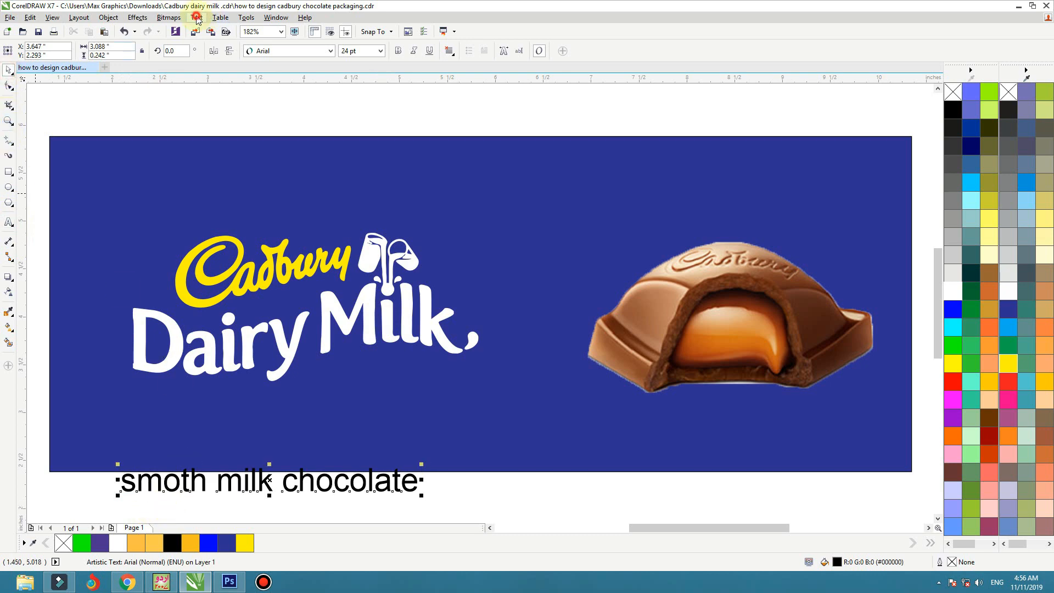
Change the tagline text to uppercase and move it onto the rectangle beneath the Dairy Milk lettering.
click(197, 18)
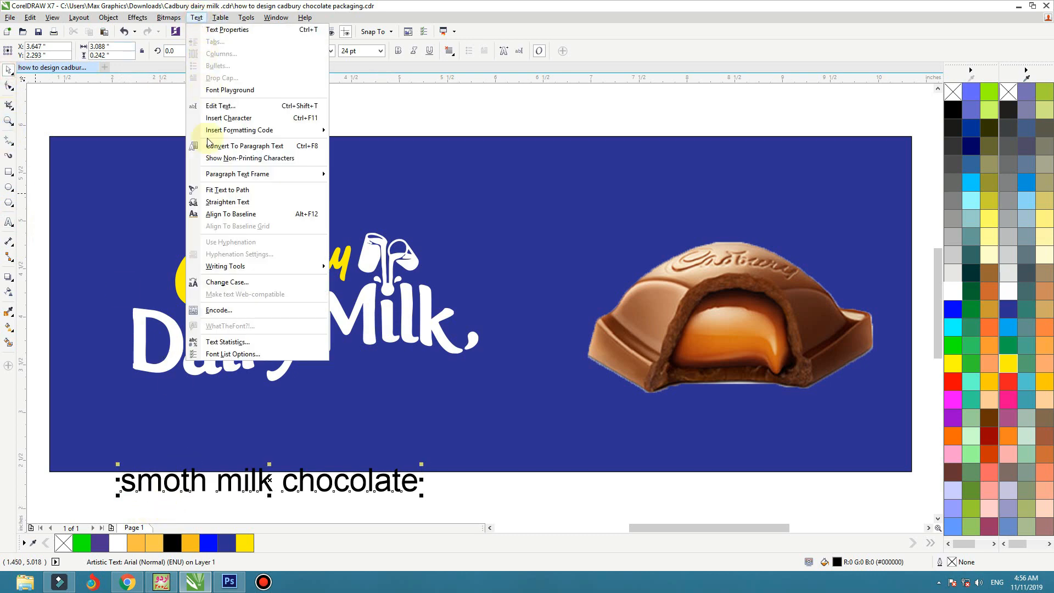
click(228, 282)
click(476, 328)
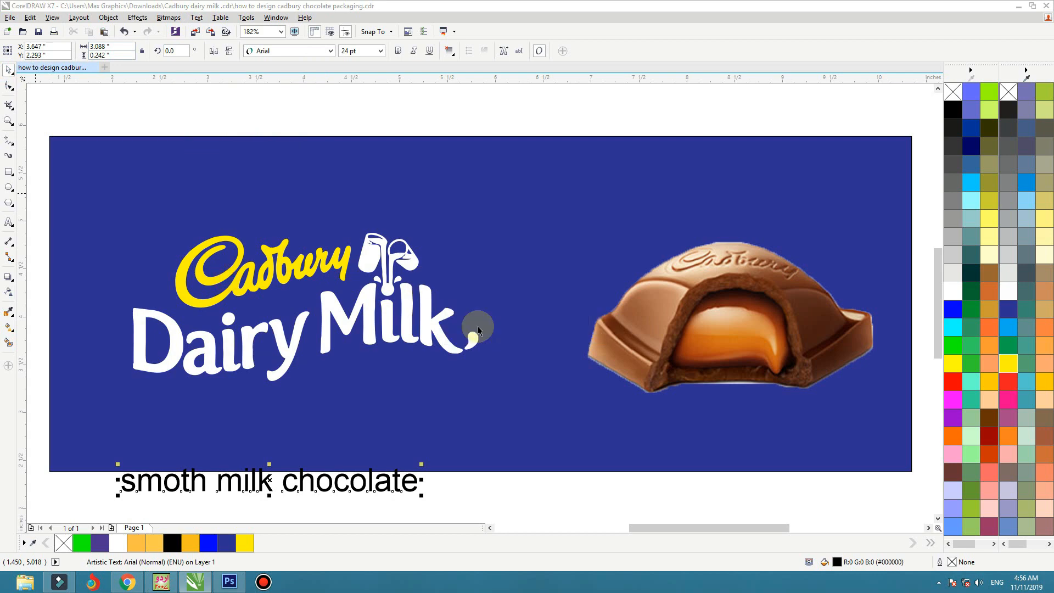
click(432, 328)
drag(433, 328, 432, 329)
key(ctrl+z)
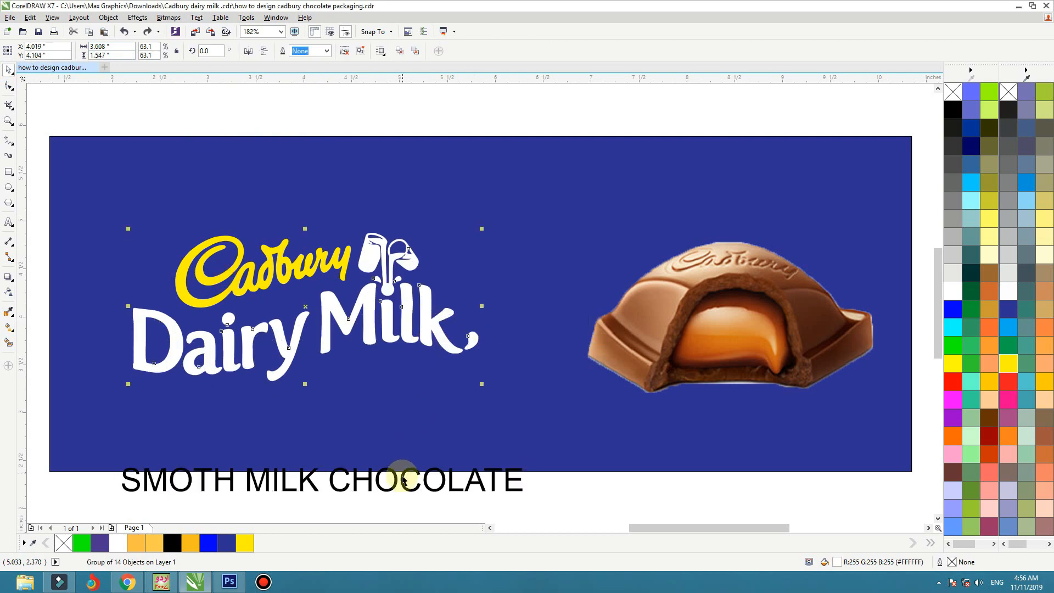
drag(402, 487, 394, 441)
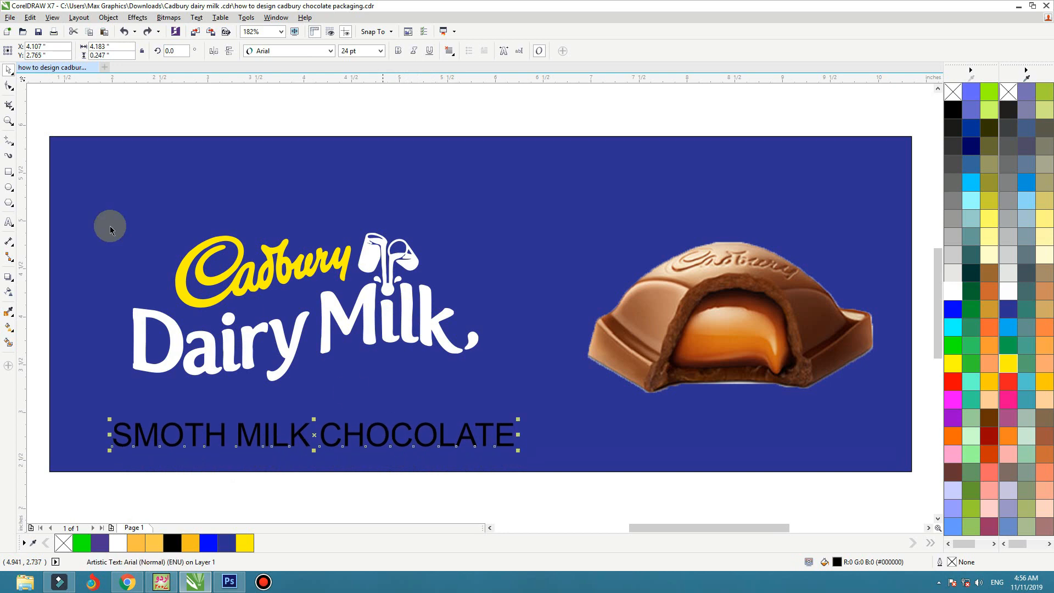
Draw an open three-point Bézier line about 4.25 inches wide across the tagline, with its middle point raised.
click(12, 146)
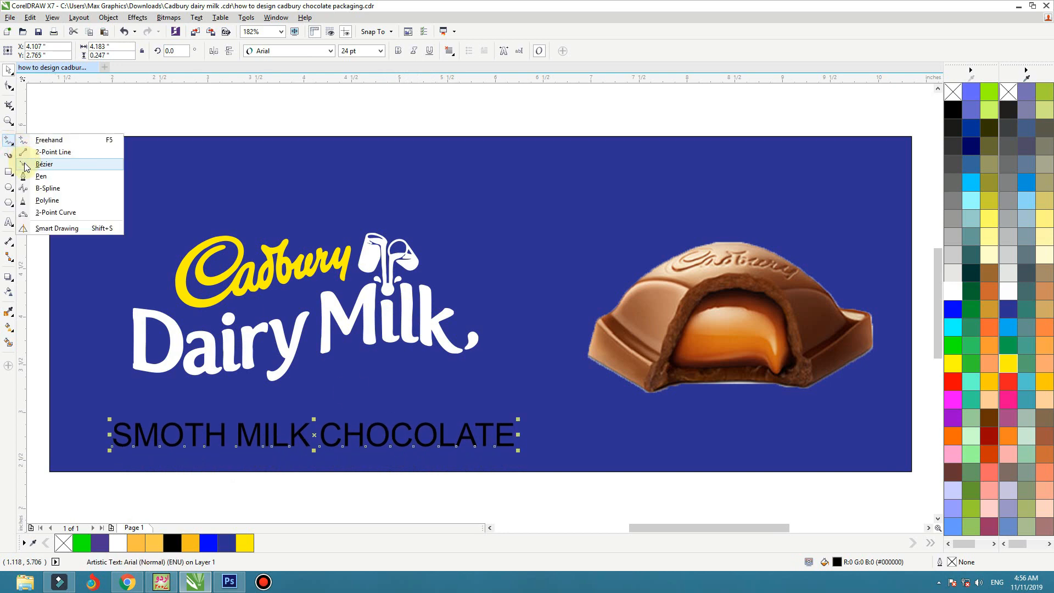
click(44, 164)
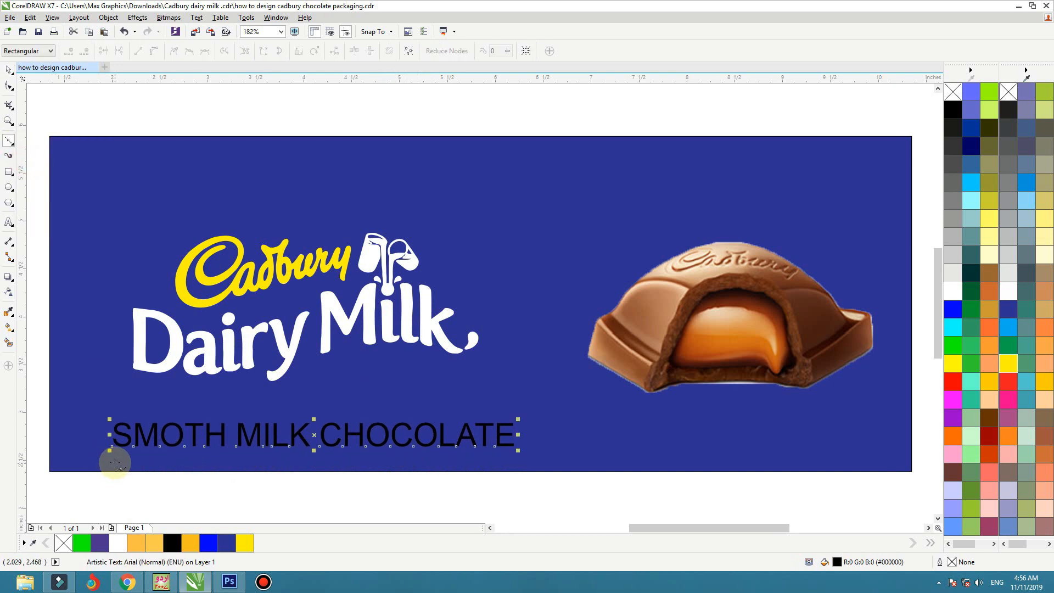
click(115, 463)
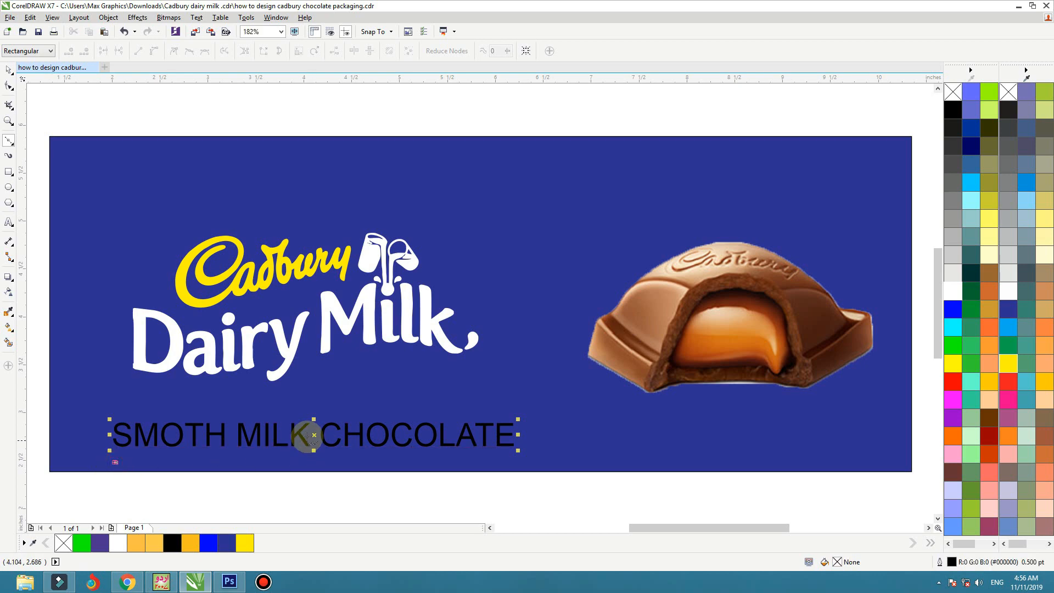
click(300, 431)
click(522, 451)
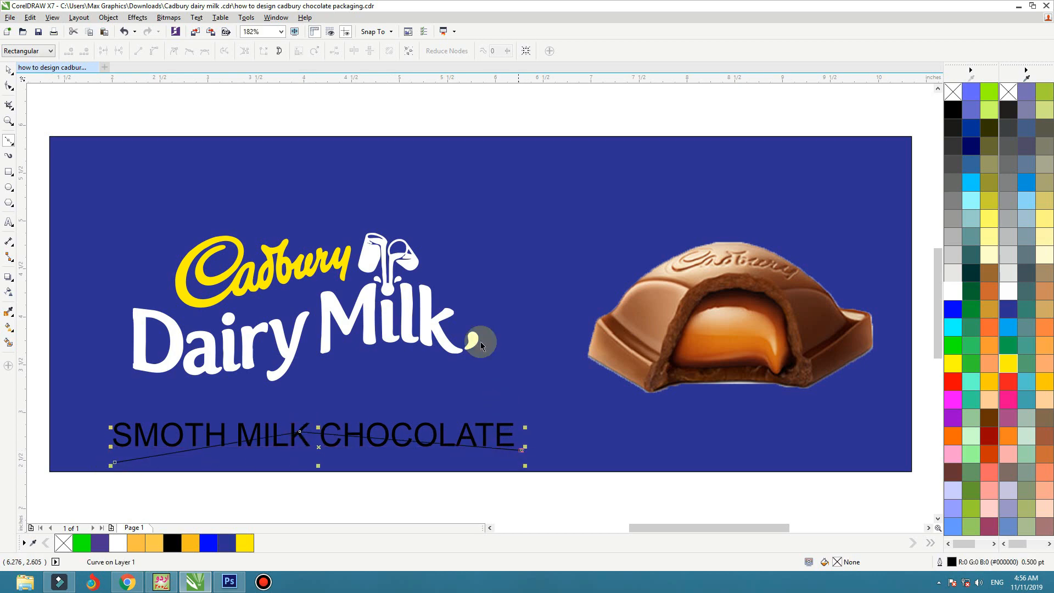
Move the three-point line straight down into the empty area below the blue rectangle.
key(space)
scroll(464, 279, down, 2)
drag(605, 306, 189, 463)
scroll(300, 466, up, 2)
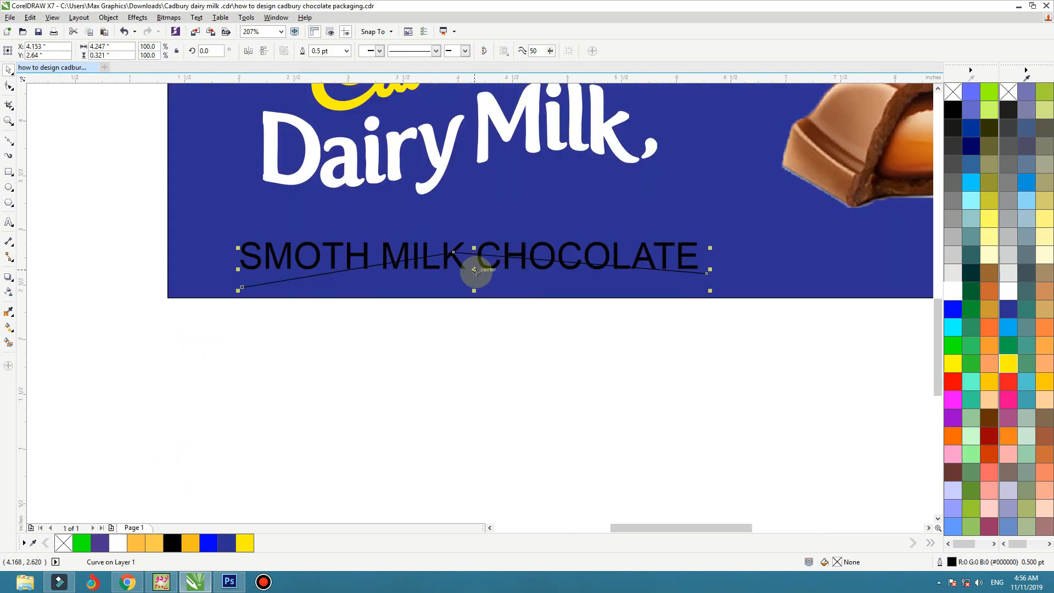
drag(475, 270, 477, 390)
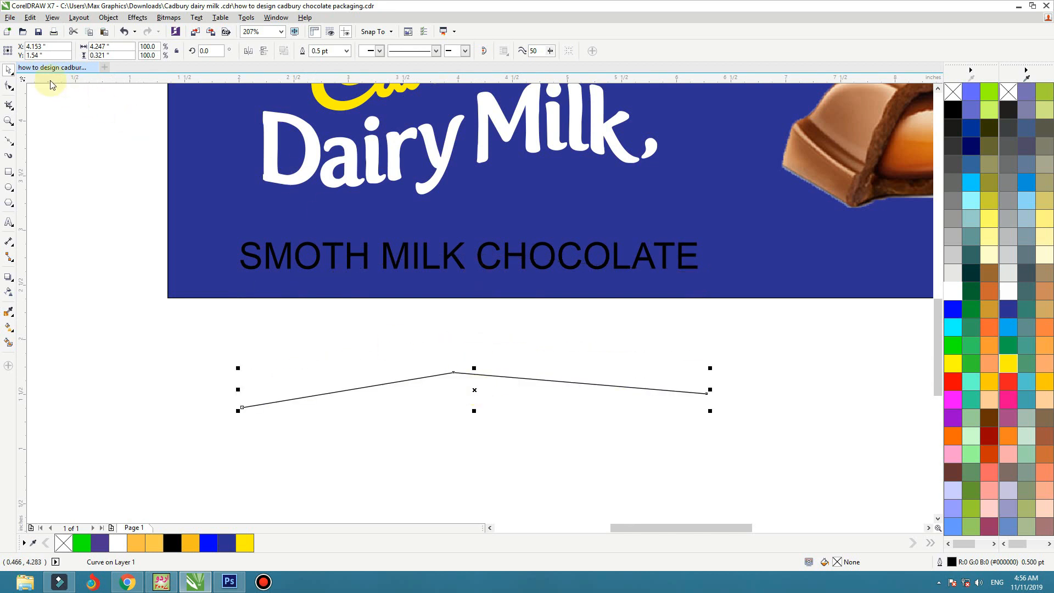
Convert the line's segments to curves and delete its middle node.
click(15, 86)
drag(229, 332, 742, 486)
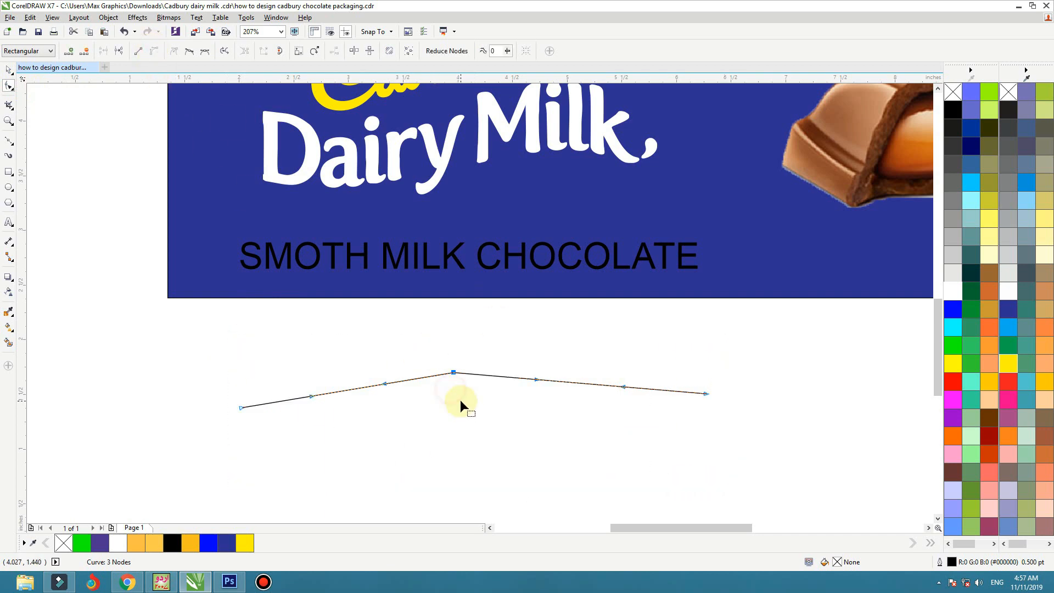
key(Delete)
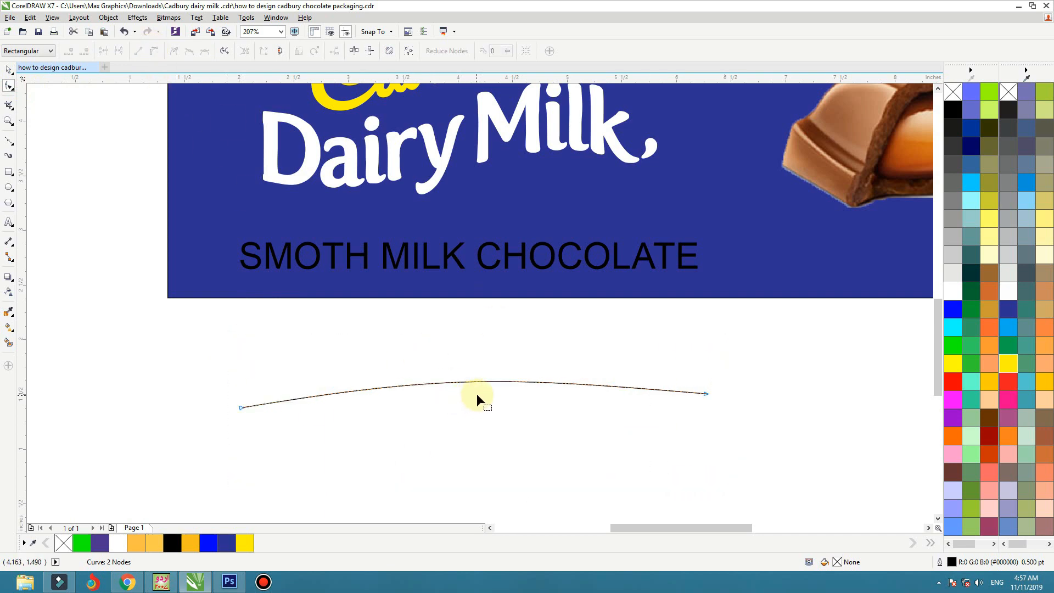
Shape the two-node curve into a gentle wave by raising its left control handle and lowering its right one.
drag(213, 426, 239, 409)
click(239, 410)
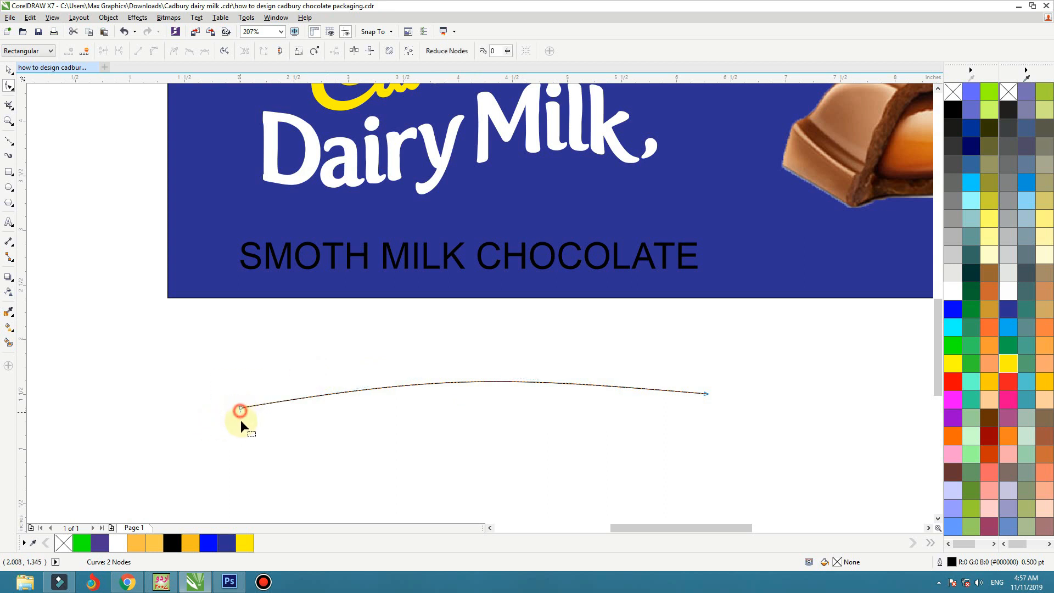
drag(439, 374, 424, 343)
drag(505, 377, 514, 431)
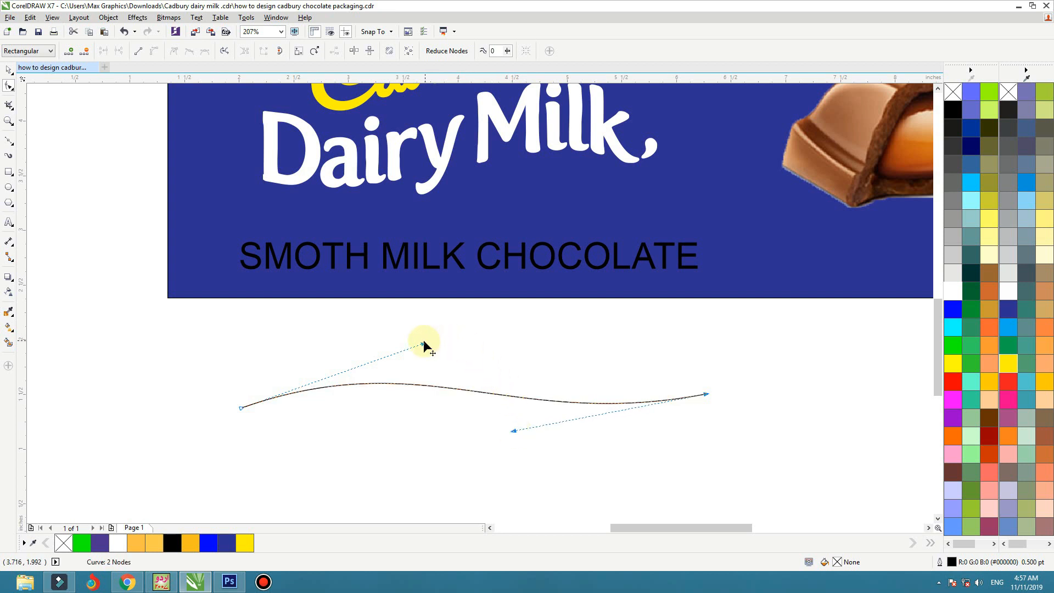
Mirror the wave curve below the blue rectangle both horizontally and vertically.
drag(423, 344, 423, 341)
key(space)
click(248, 52)
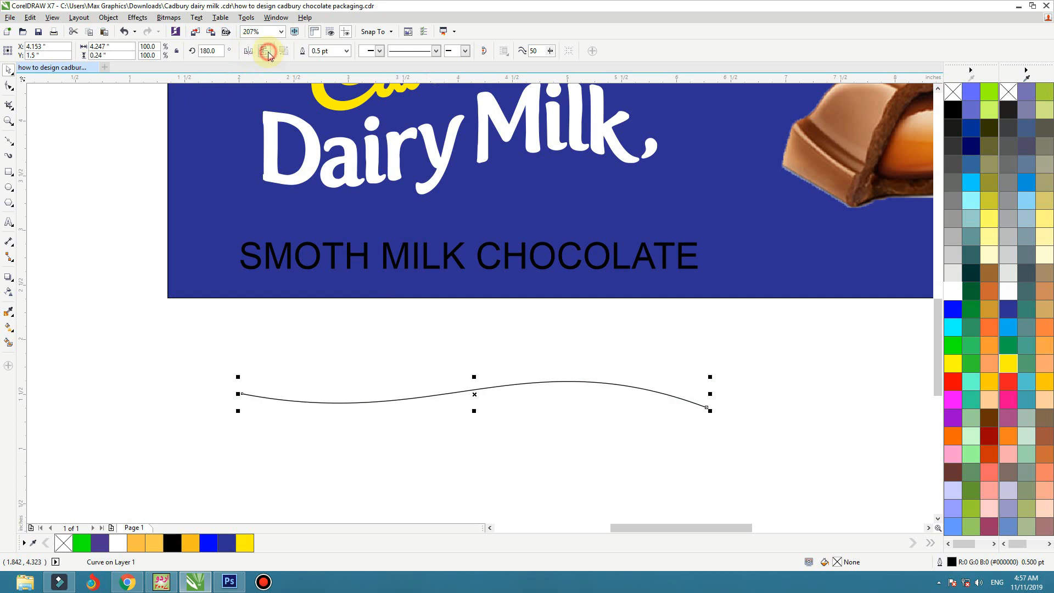
click(267, 52)
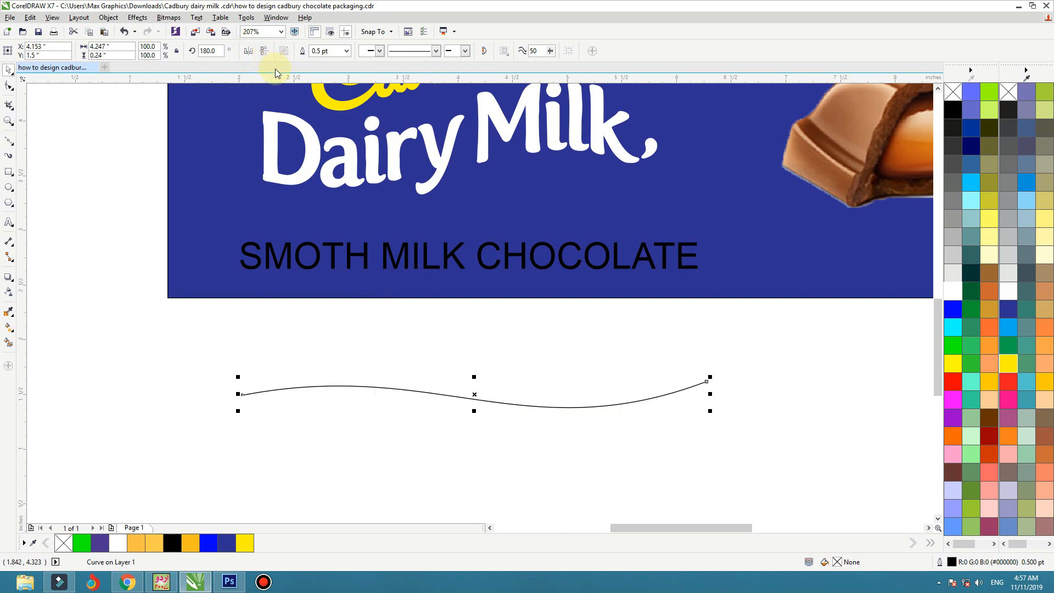
Fit the SMOTH MILK CHOCOLATE tagline to the wave curve as text on a path.
click(421, 264)
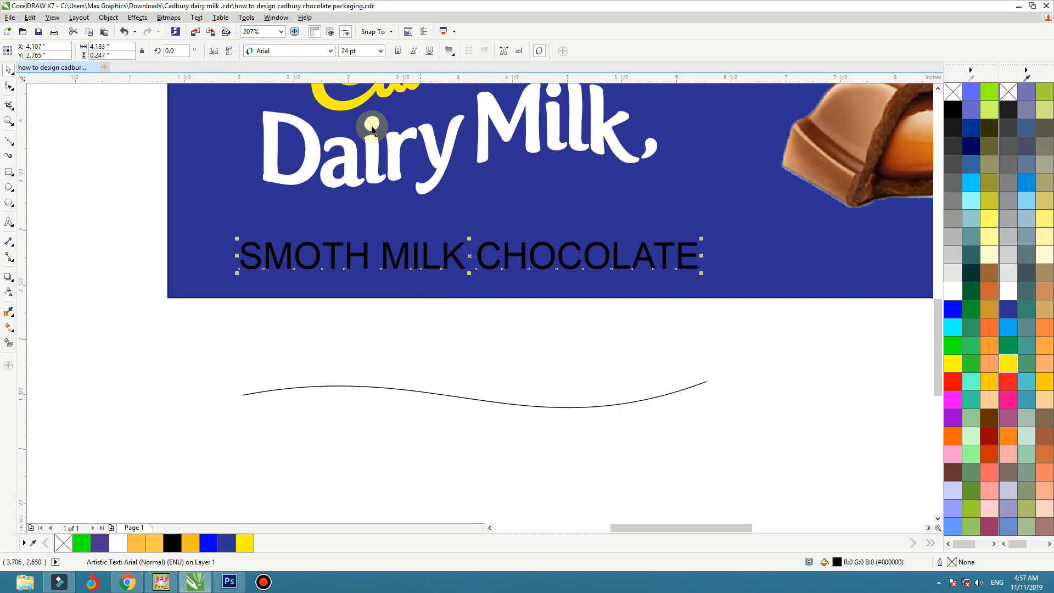
click(202, 20)
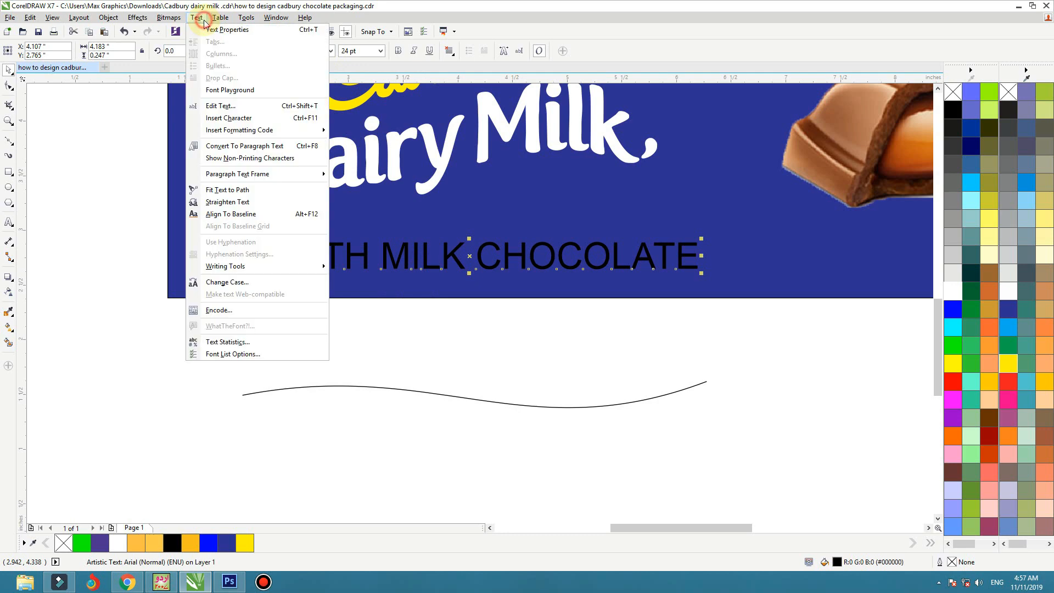
click(235, 282)
click(516, 328)
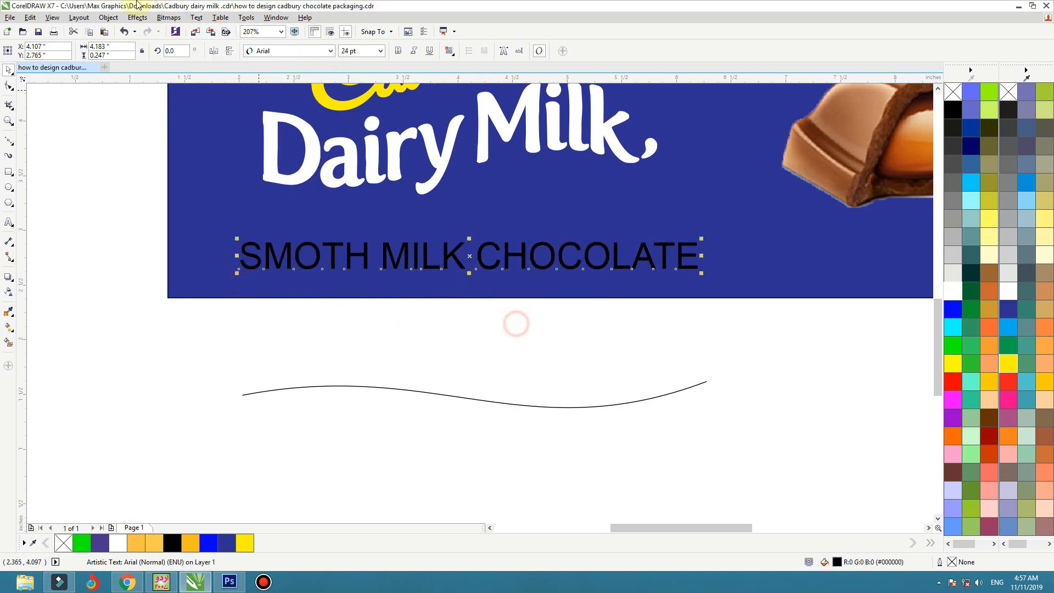
click(196, 18)
click(219, 189)
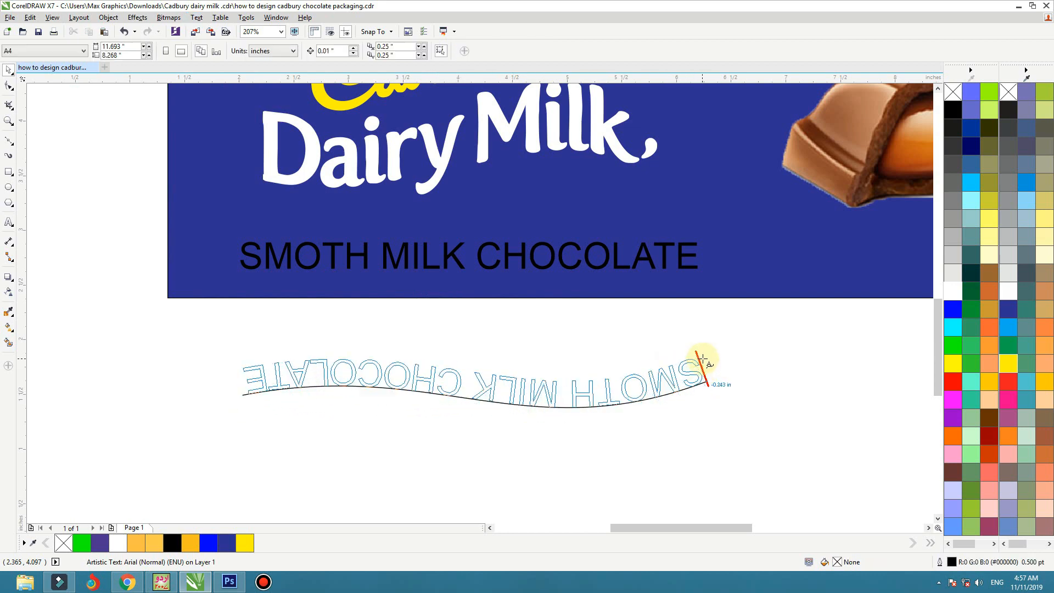
click(702, 361)
Mirror the path text horizontally and vertically so it reads upright, and seat it on the curve with a 0.0" offset and 0.018" distance.
click(201, 51)
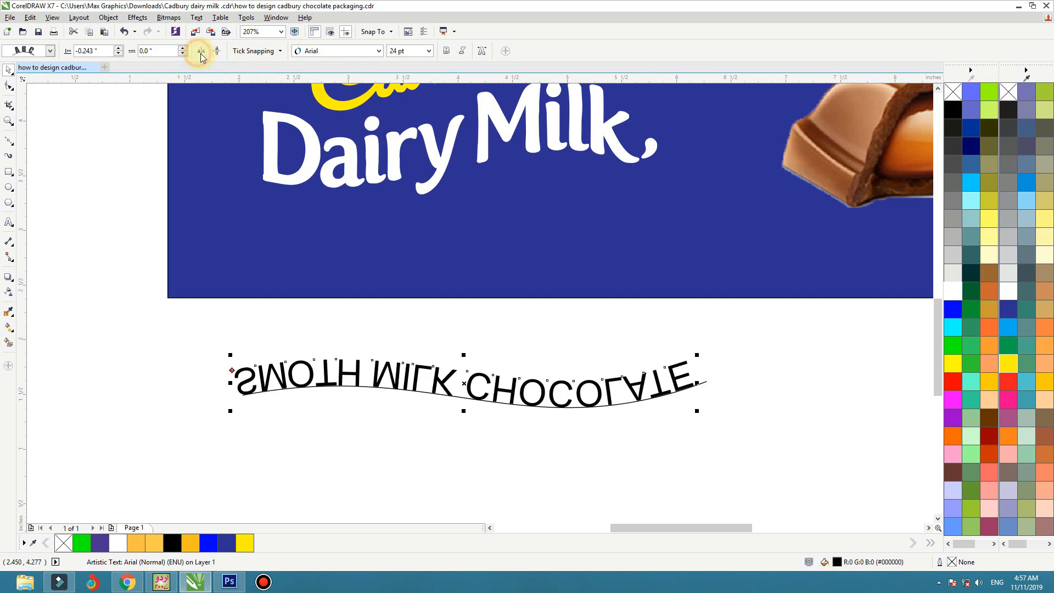
click(216, 51)
click(450, 365)
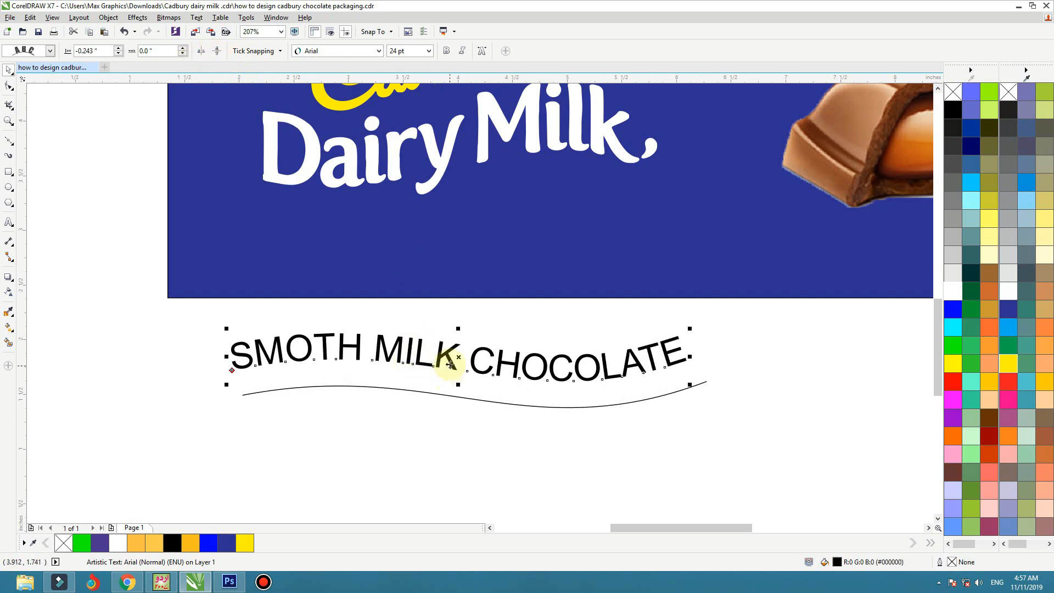
drag(456, 379, 454, 385)
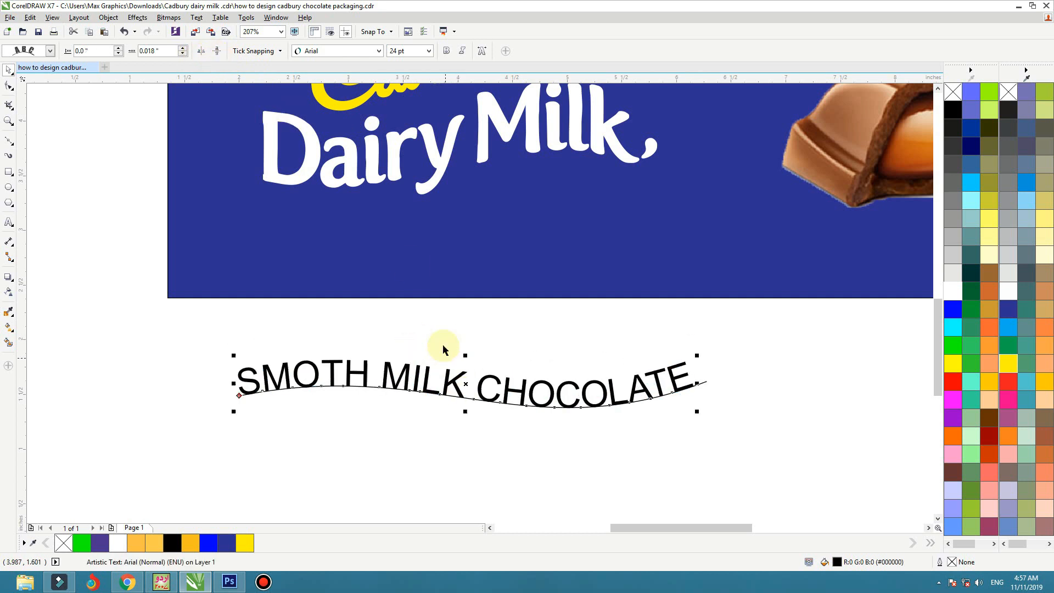
click(443, 345)
Break the tagline apart from its path and move it onto the blue rectangle beneath the Dairy Milk lettering.
click(459, 387)
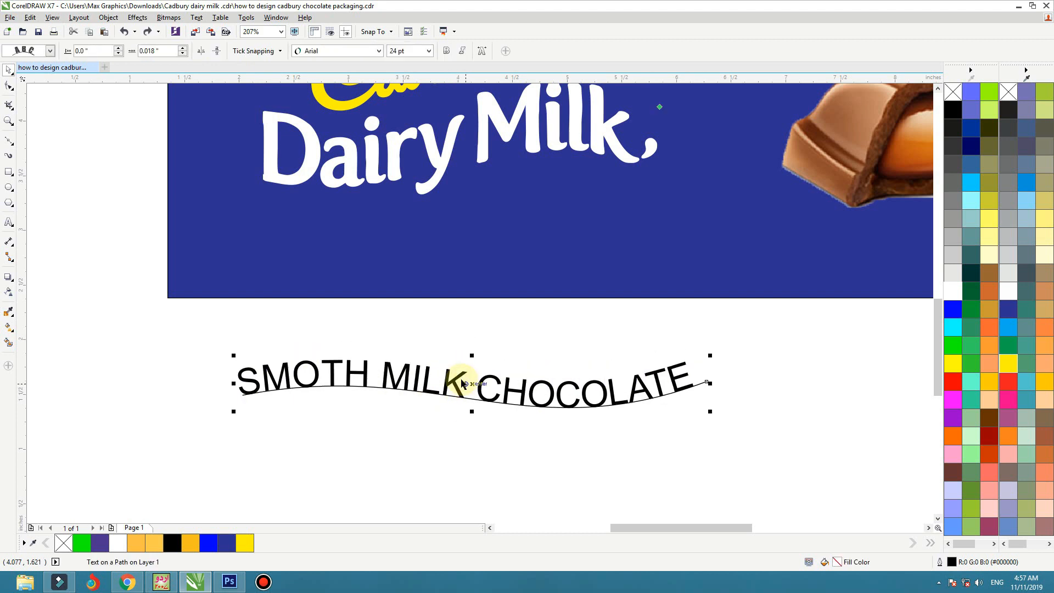
click(112, 20)
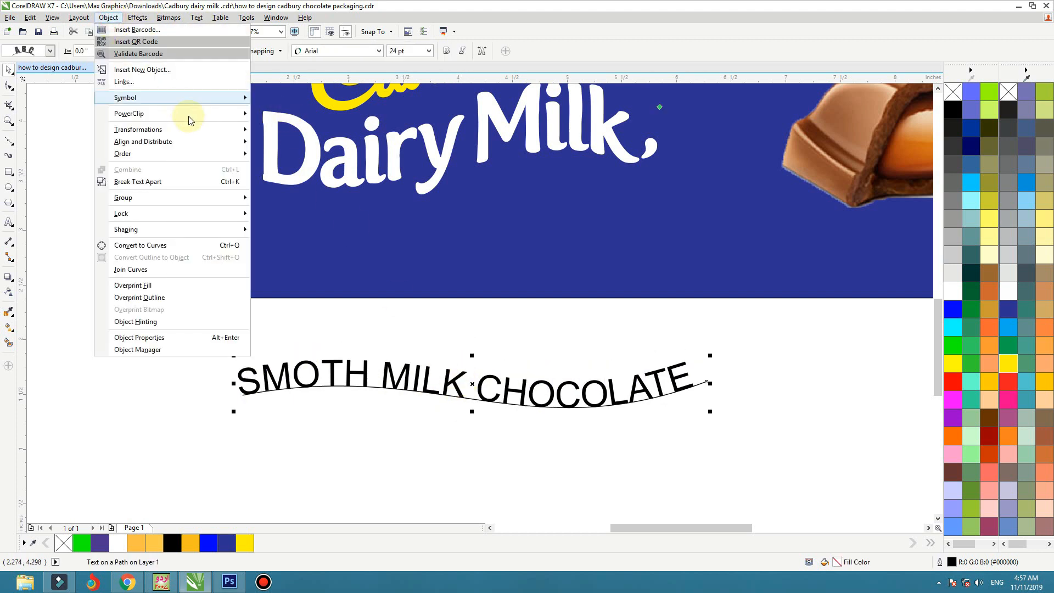
click(217, 182)
click(441, 445)
drag(454, 378, 462, 251)
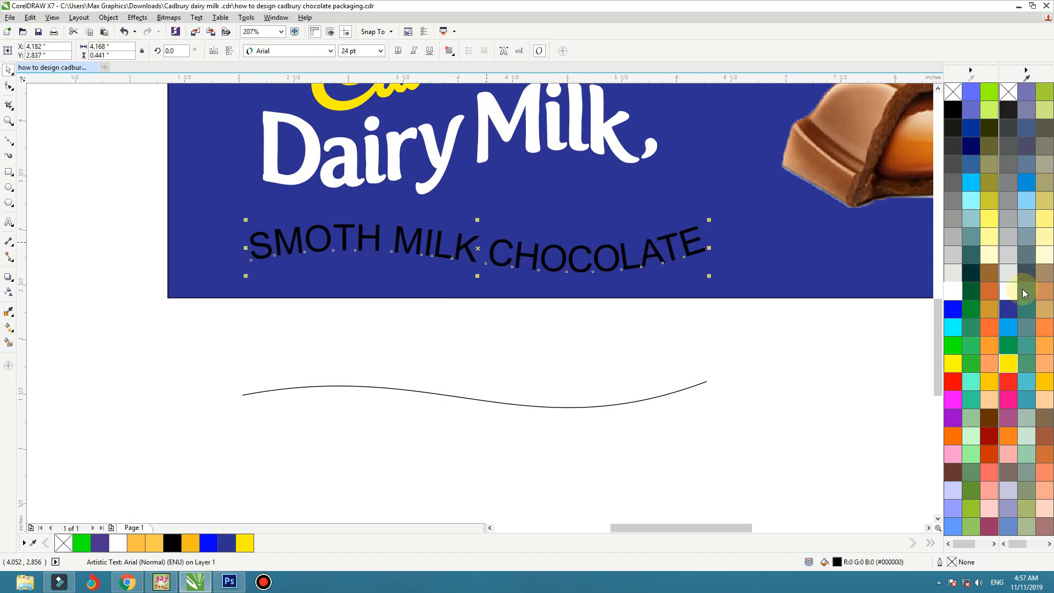
Fill the tagline with golden yellow (C0 M20 Y100 K0) and scale it down to about 86%, centred under the logo.
click(1009, 364)
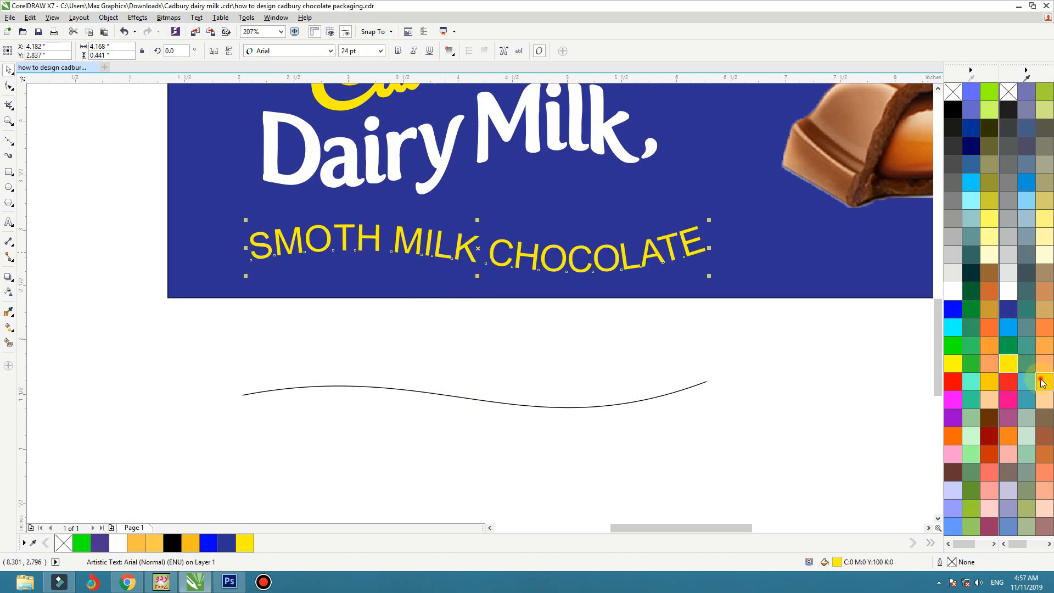
click(634, 264)
drag(634, 265, 637, 265)
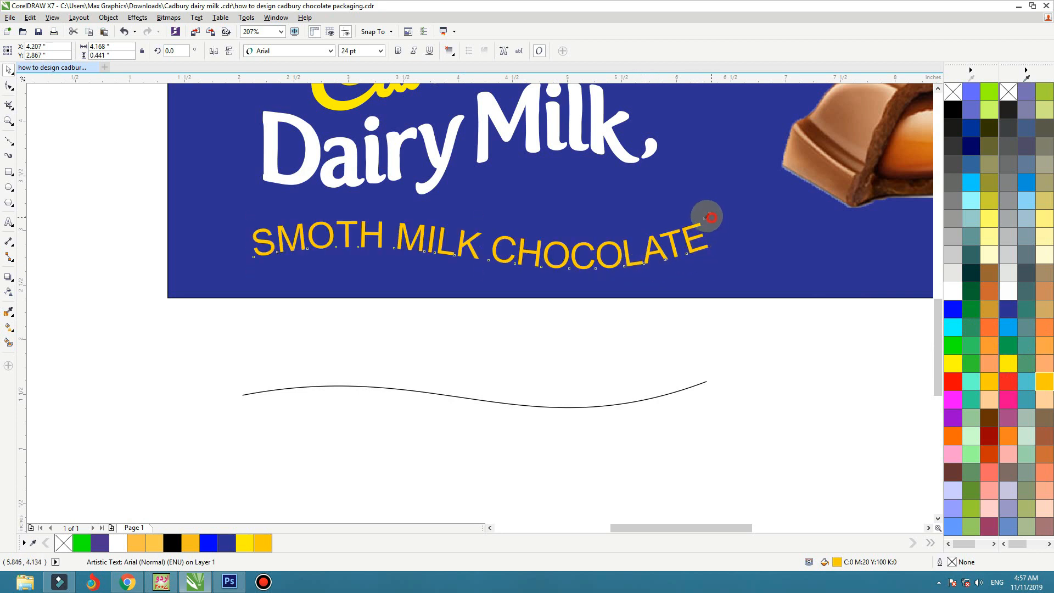
drag(707, 217, 676, 217)
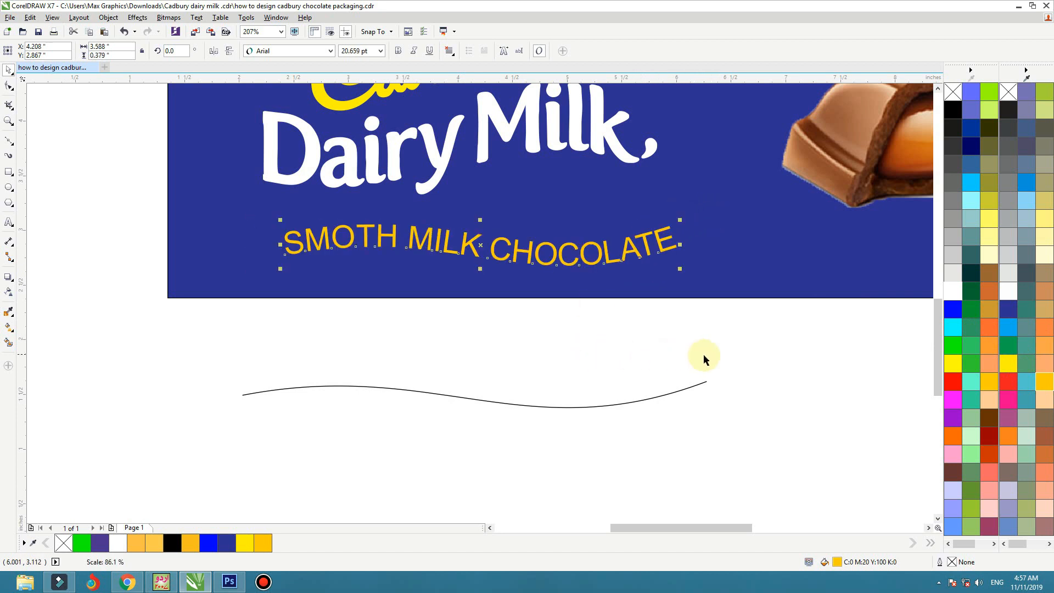
Delete the leftover wave curve and remove the blue rectangle's outline.
drag(737, 354, 139, 485)
key(Delete)
click(200, 263)
key(shift+F2)
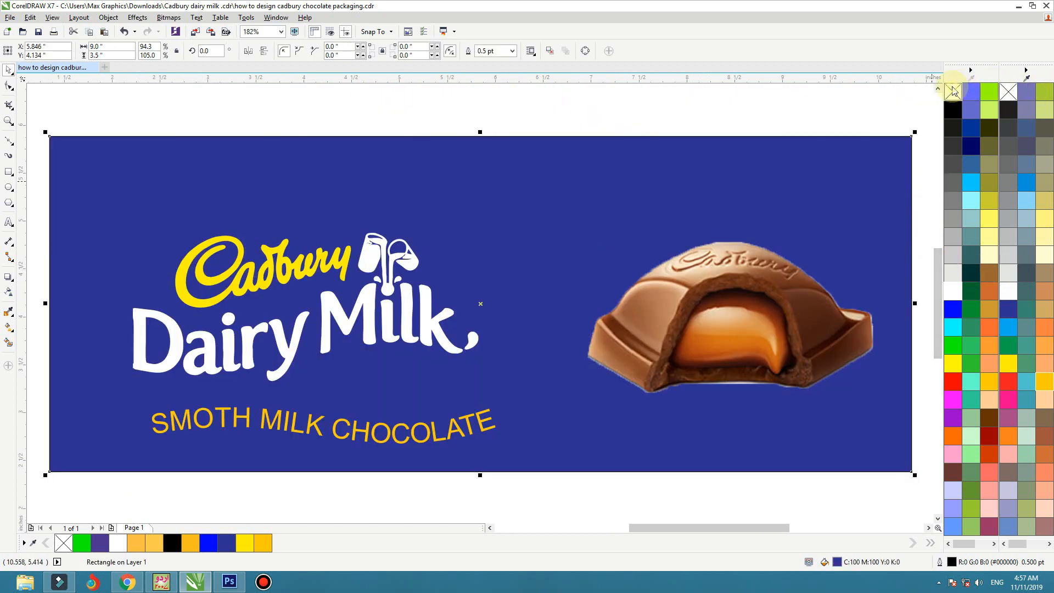
key(Escape)
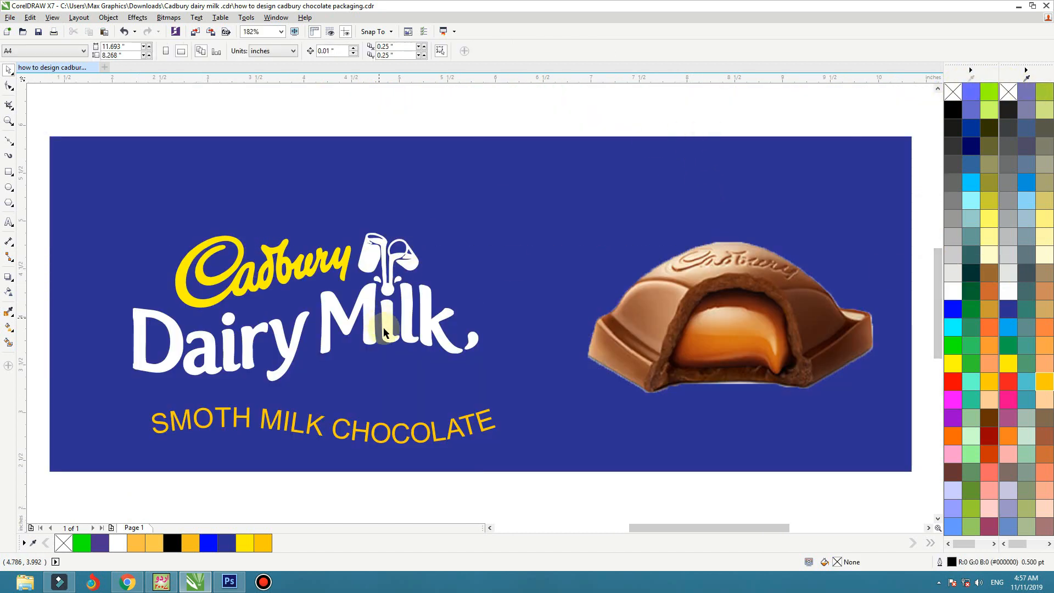
Ungroup and slightly enlarge the logo, and shift the chocolate picture a little to the left.
click(387, 335)
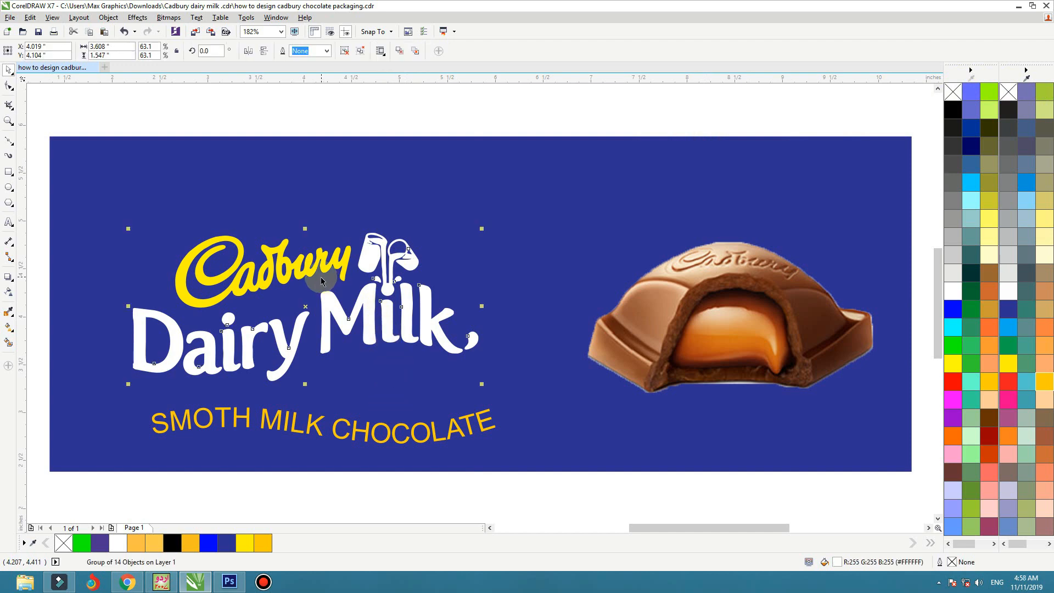
key(ctrl+u)
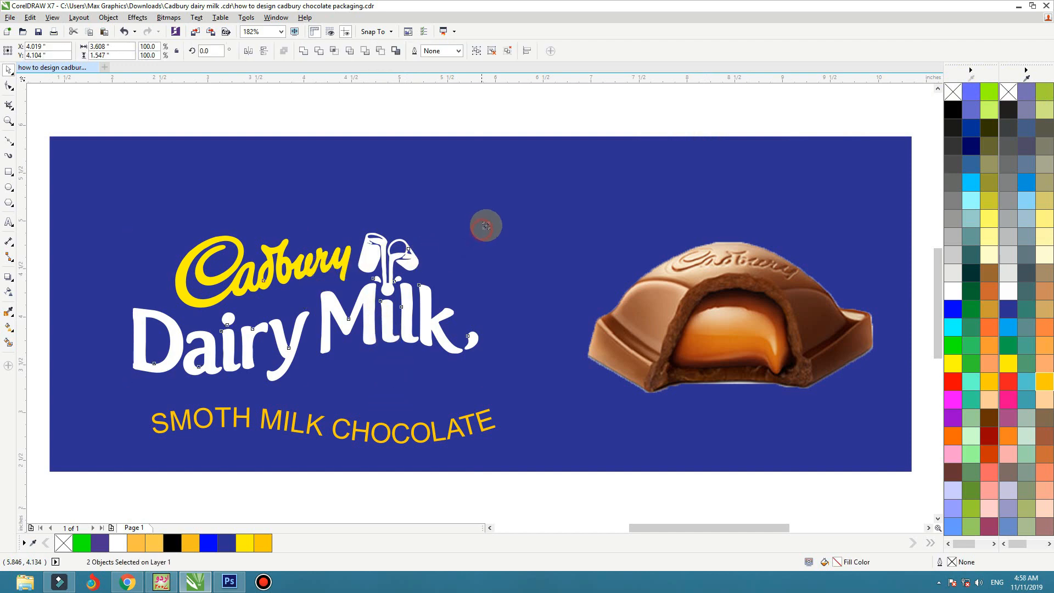
drag(486, 226, 486, 223)
drag(380, 325, 378, 321)
drag(676, 320, 668, 321)
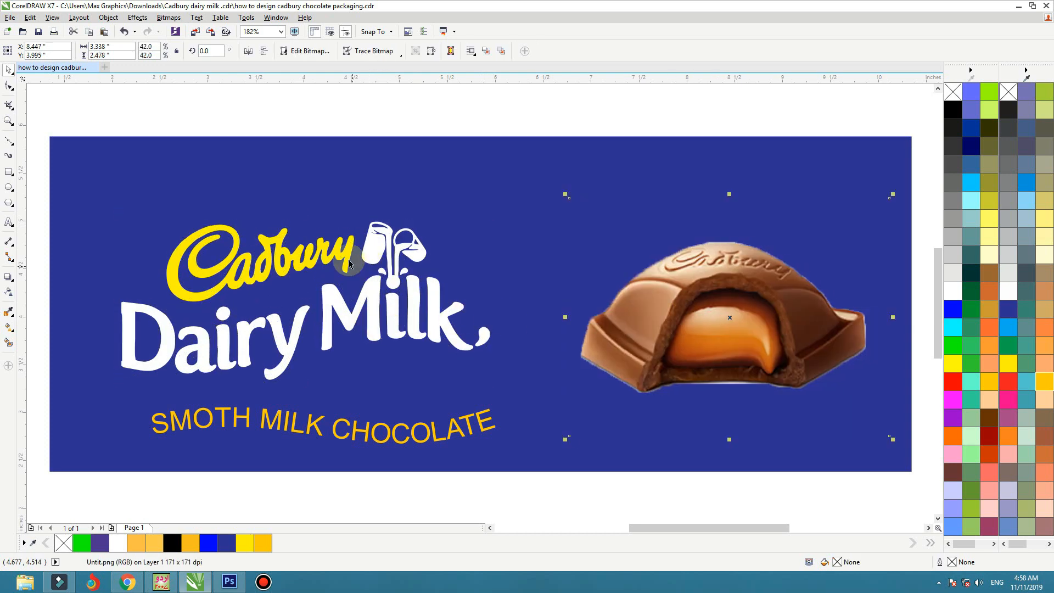
Recolour the Cadbury lettering golden yellow (C0 M20 Y100 K0) to match the tagline.
click(349, 264)
click(1045, 384)
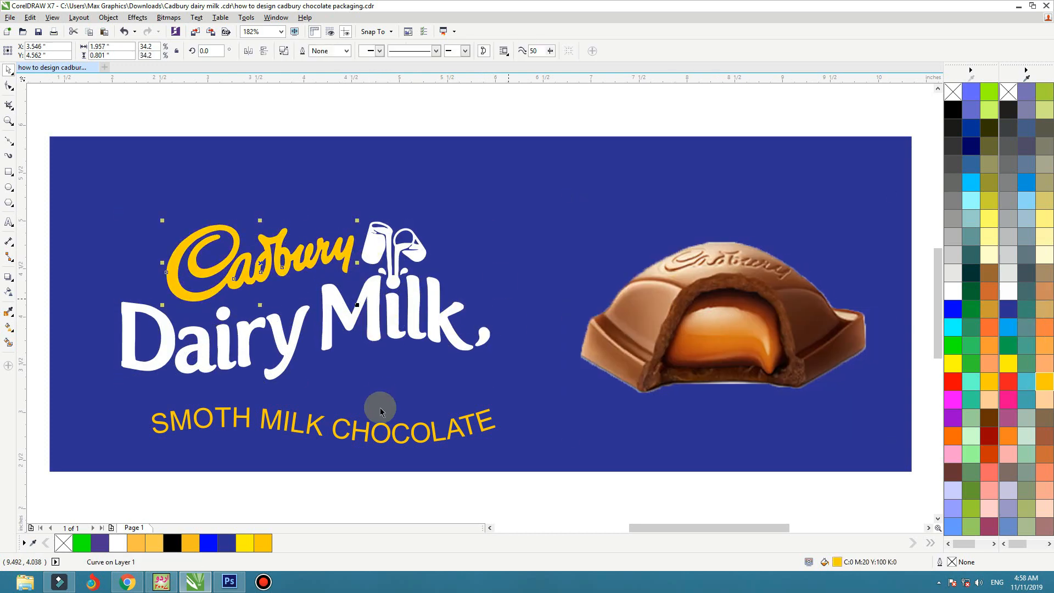
click(365, 439)
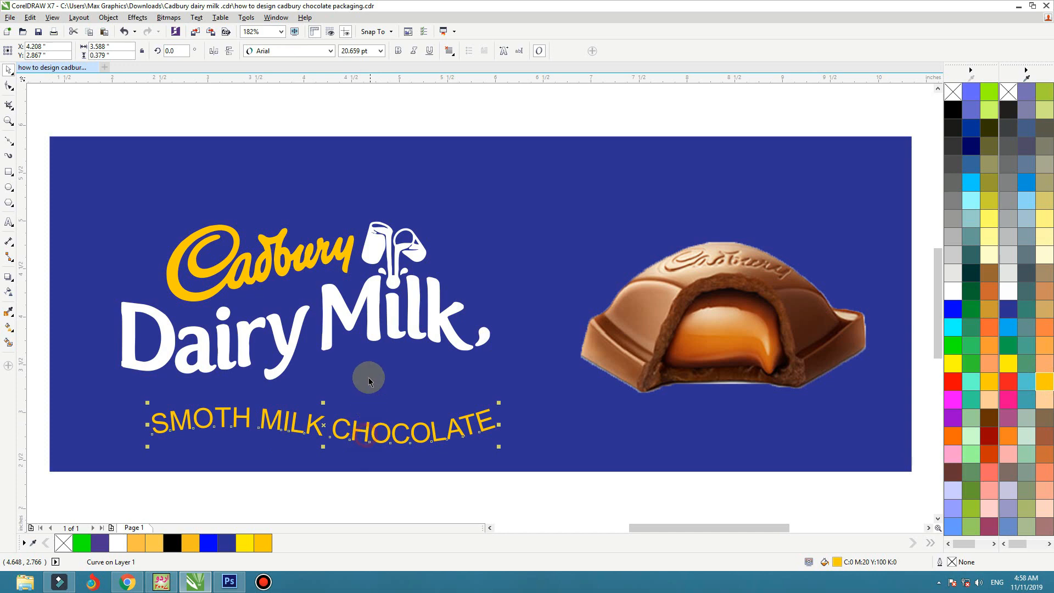
Add a black drop shadow to the Cadbury lettering with 88 opacity and 3 feathering.
click(331, 256)
click(8, 277)
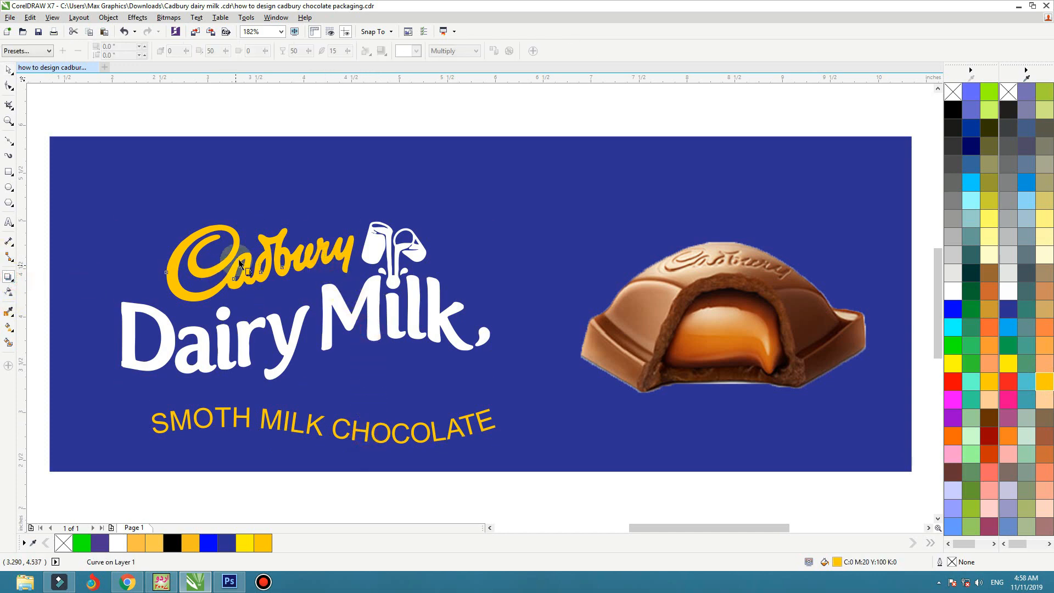
drag(242, 269, 261, 263)
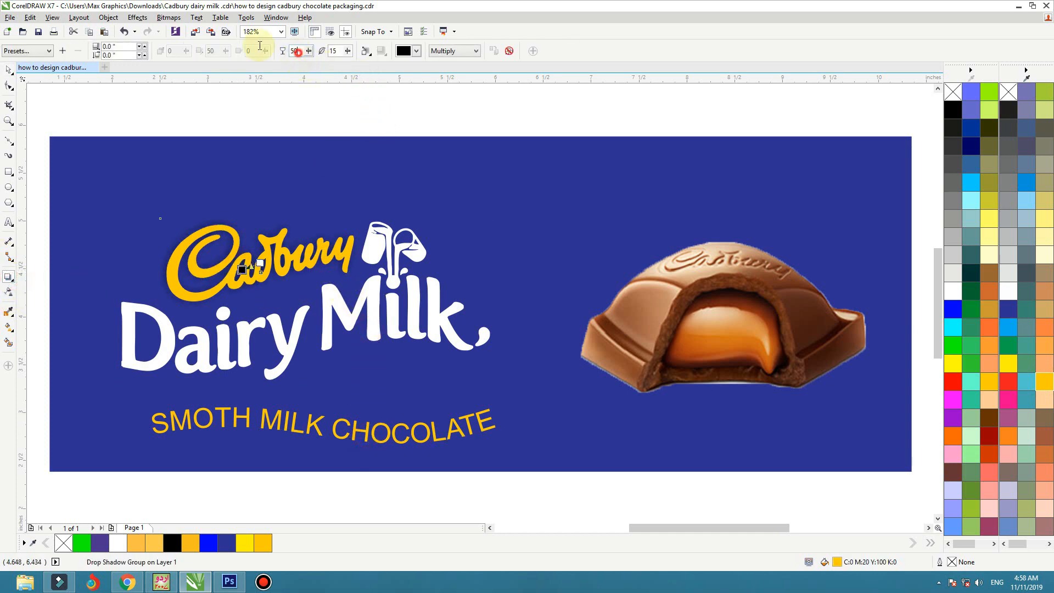
drag(298, 52, 241, 43)
text(3)
key(Return)
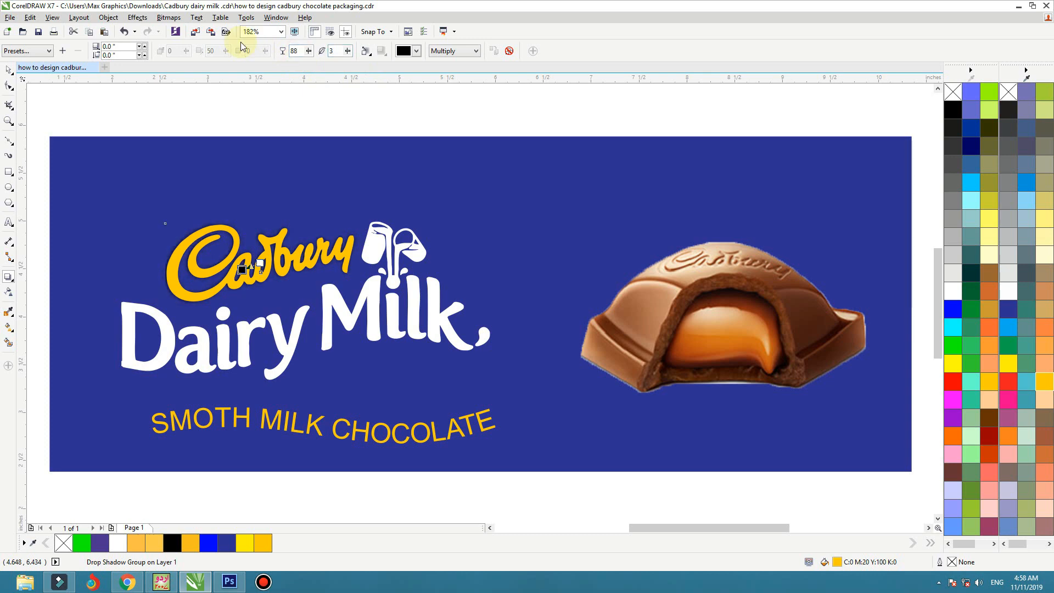
Break the Cadbury drop shadow group apart and nudge the separated shadow slightly downward.
click(108, 17)
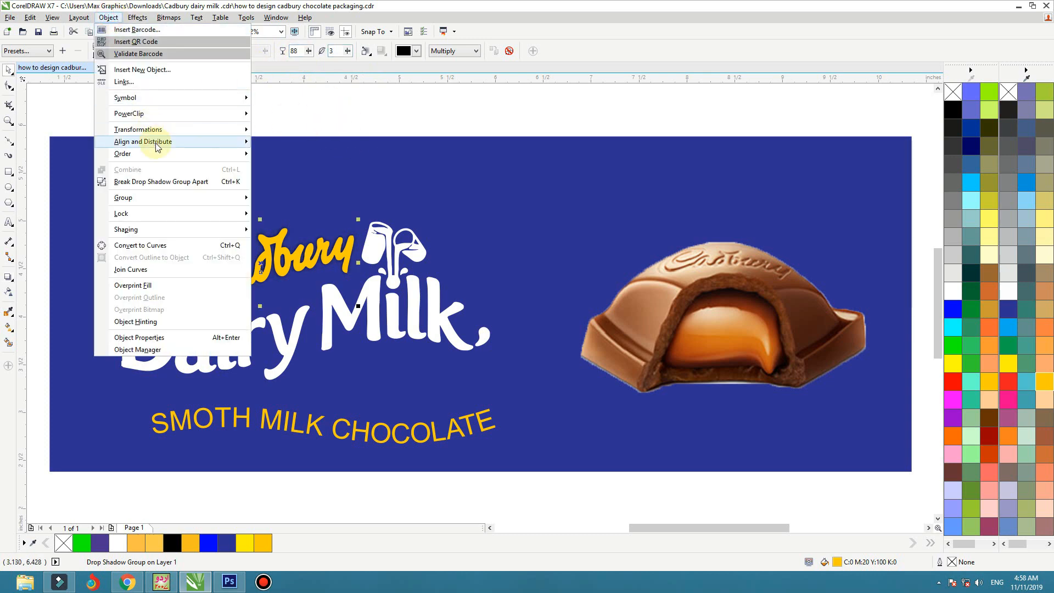
click(173, 180)
click(333, 130)
key(F2)
drag(450, 192, 119, 397)
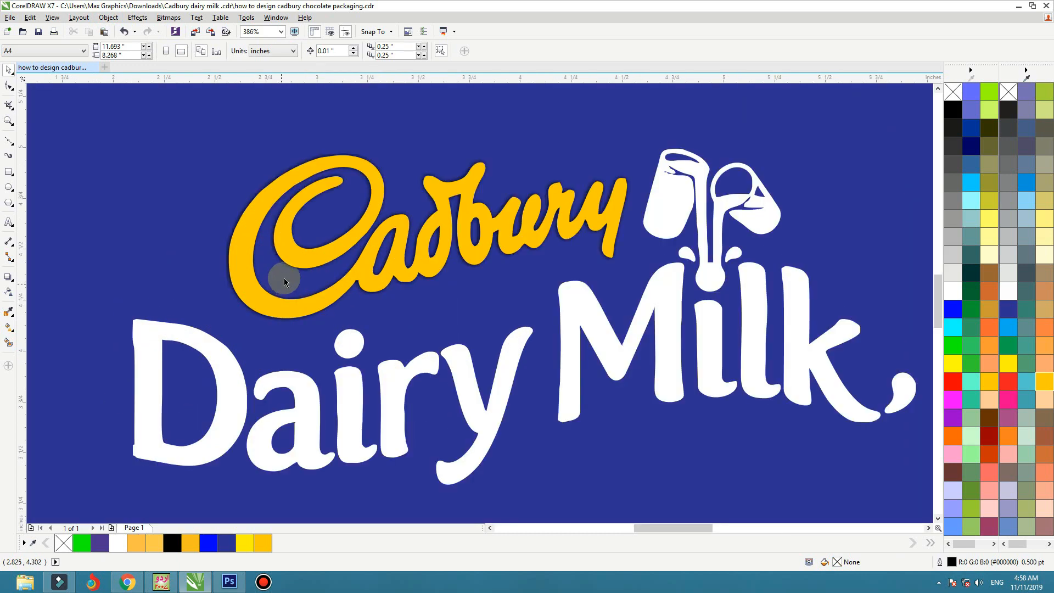
click(285, 282)
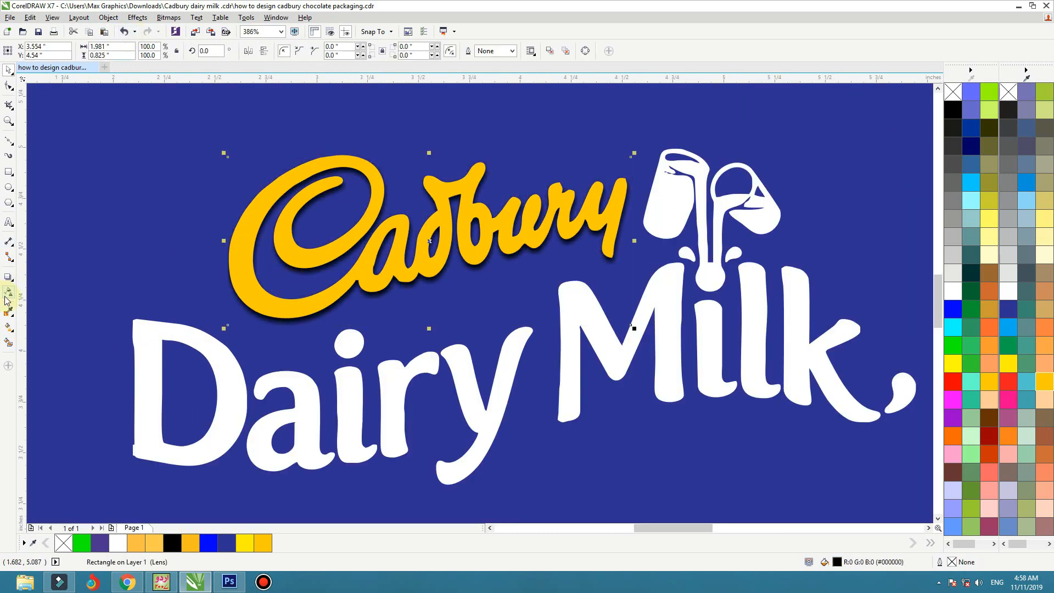
Convert the Cadbury shadow to a 300 dpi RGB bitmap and give it a uniform transparency of 50.
click(168, 17)
click(184, 25)
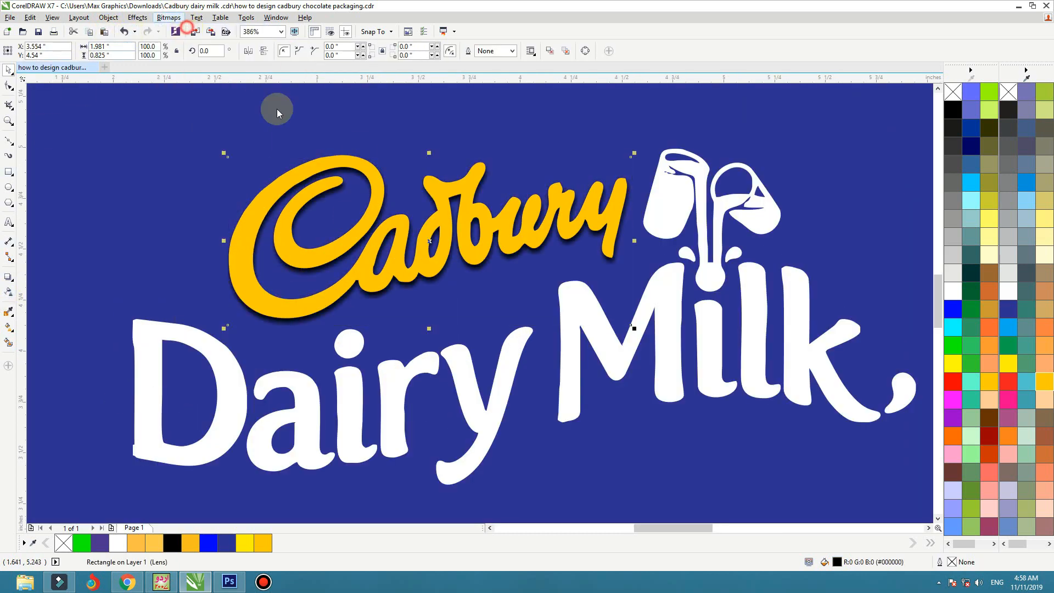
click(479, 343)
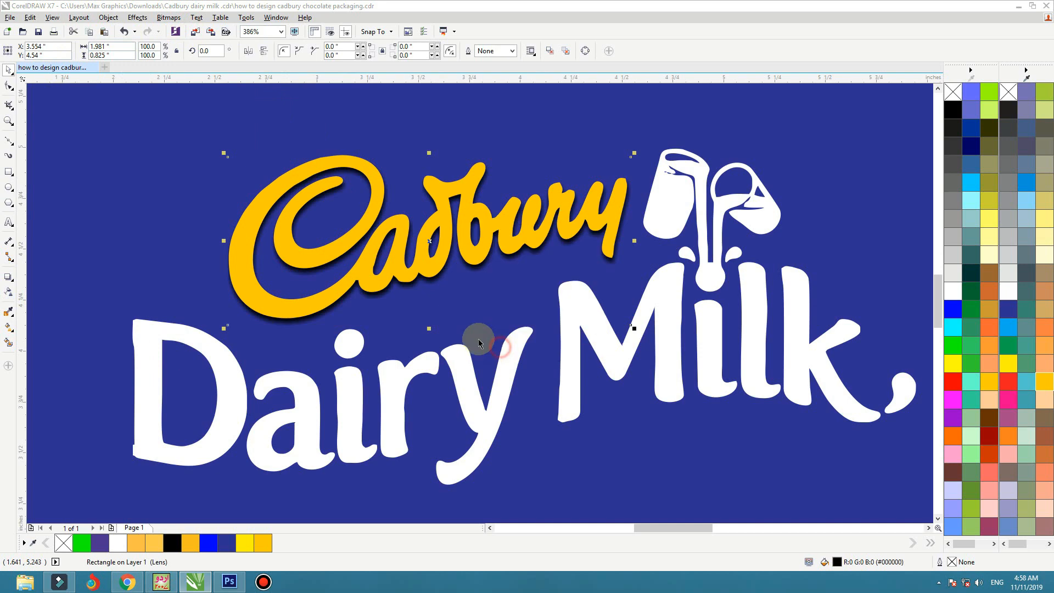
click(9, 293)
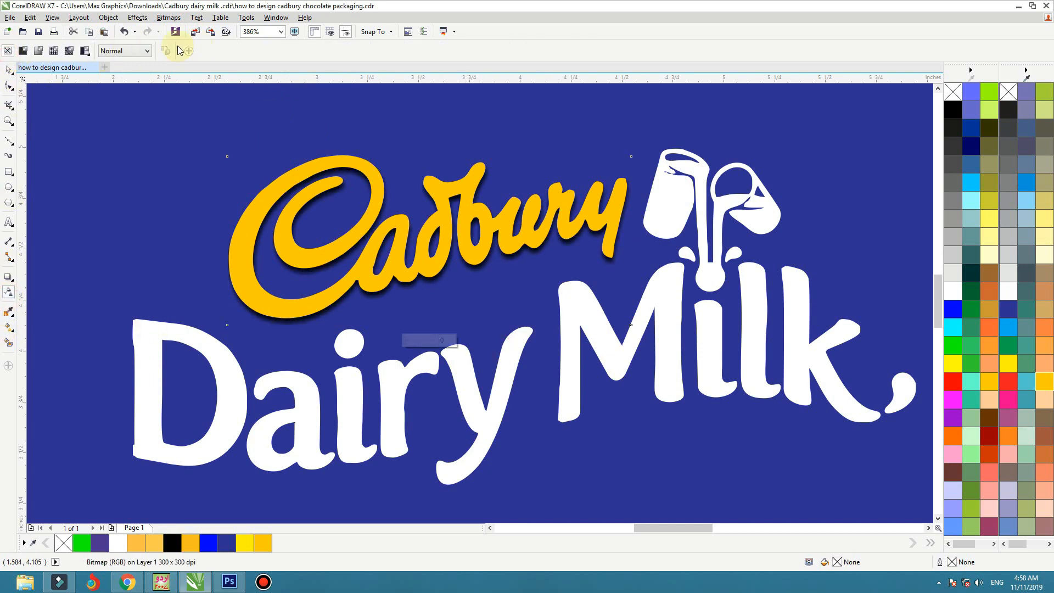
click(23, 51)
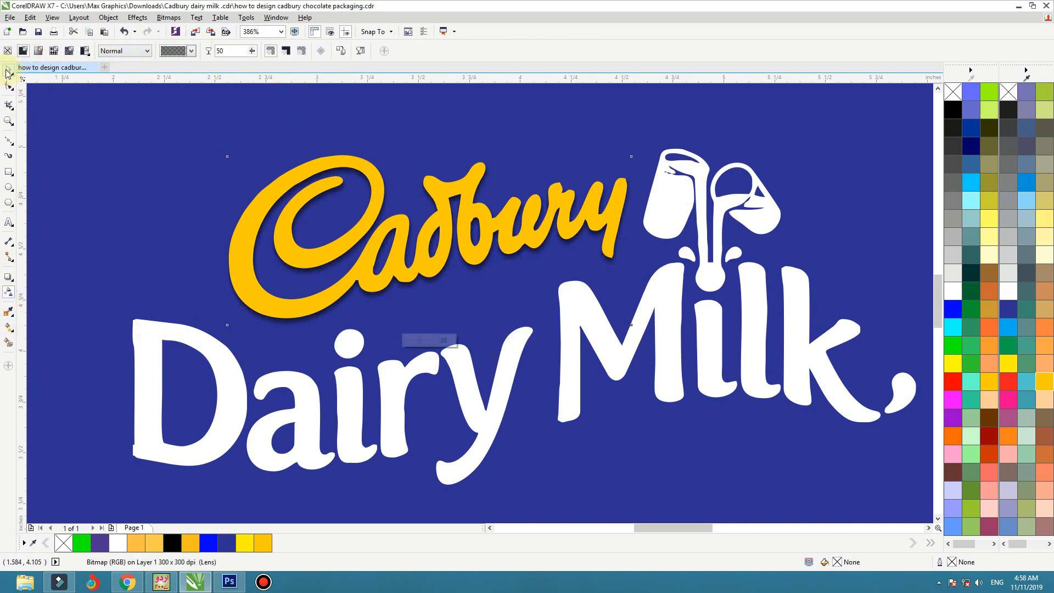
click(9, 70)
click(169, 18)
click(169, 18)
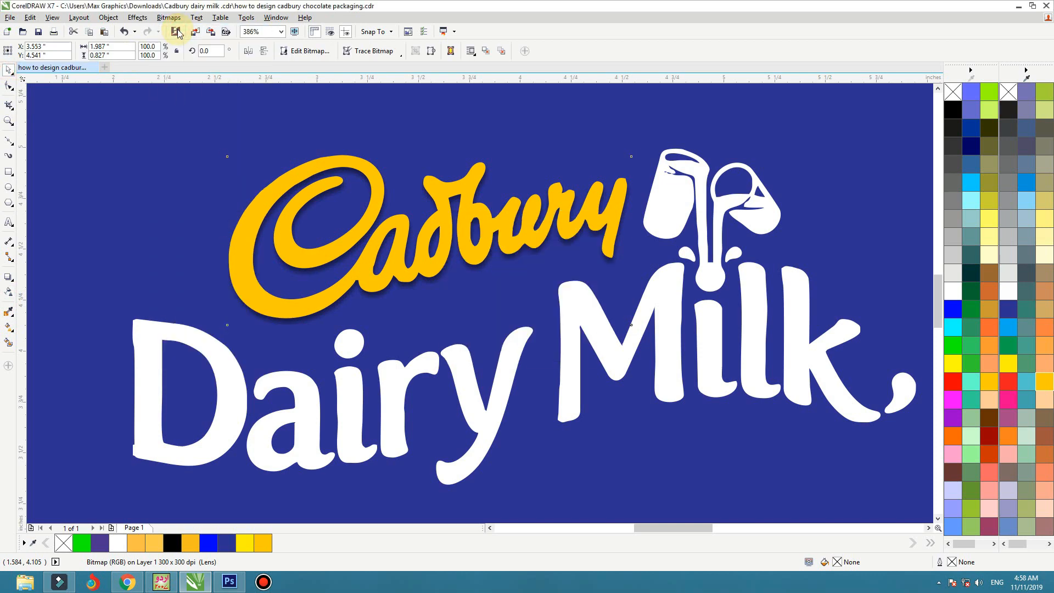
Draw a white circle about 3.24 inches wide centred over the chocolate picture and remove its outline.
key(F3)
click(322, 167)
key(F2)
drag(256, 162, 829, 426)
click(702, 337)
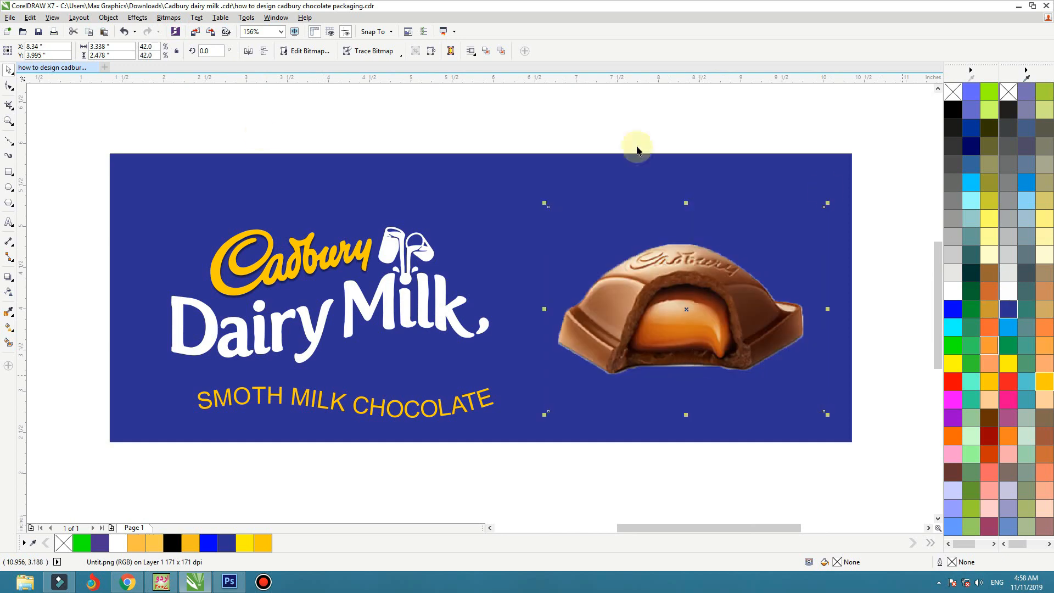
click(9, 188)
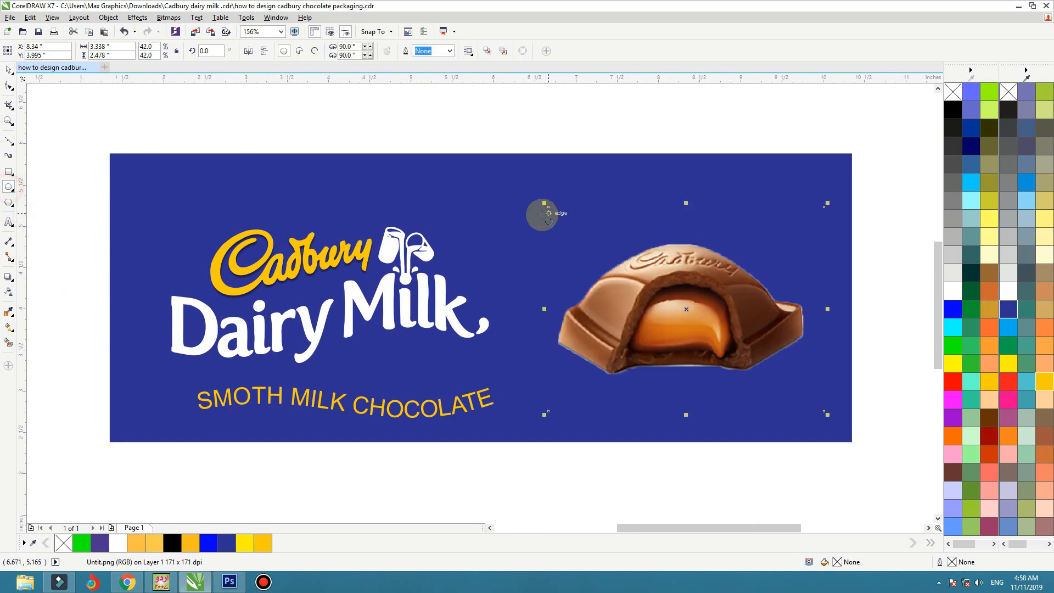
drag(516, 180, 833, 453)
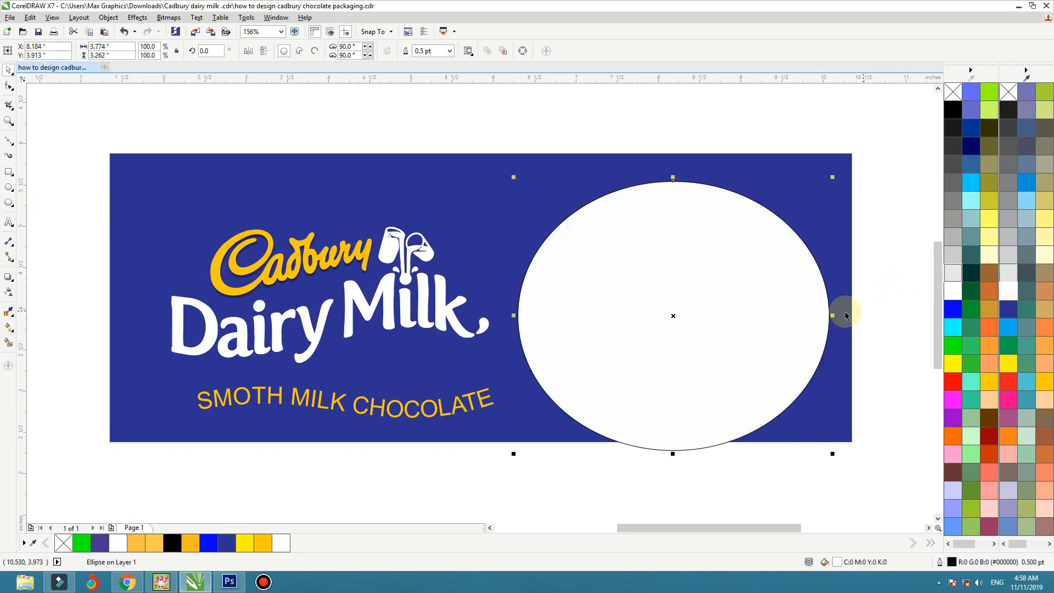
drag(833, 315, 769, 309)
drag(800, 297, 811, 285)
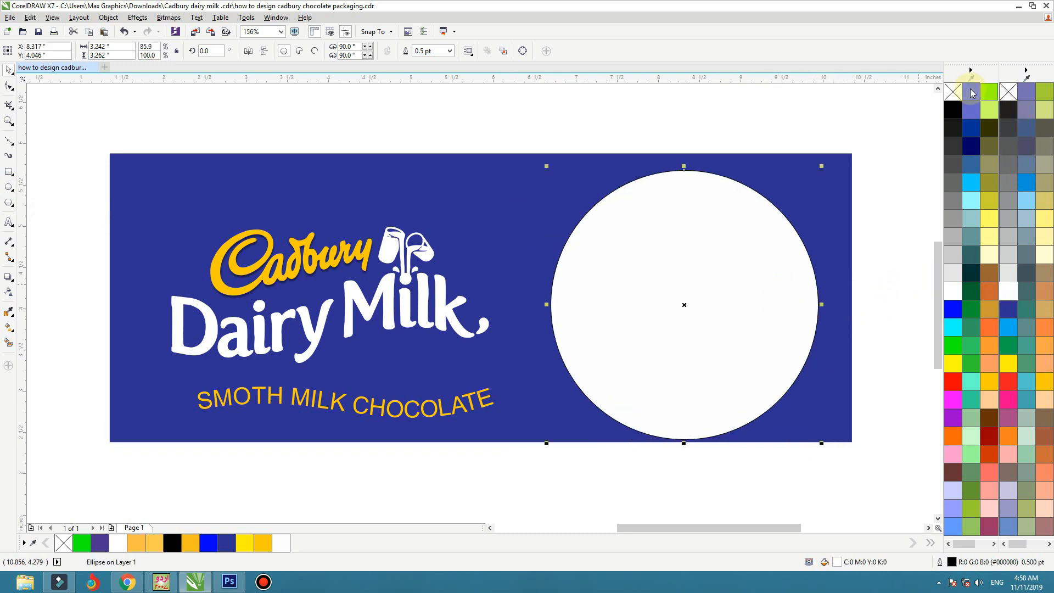
right_click(956, 89)
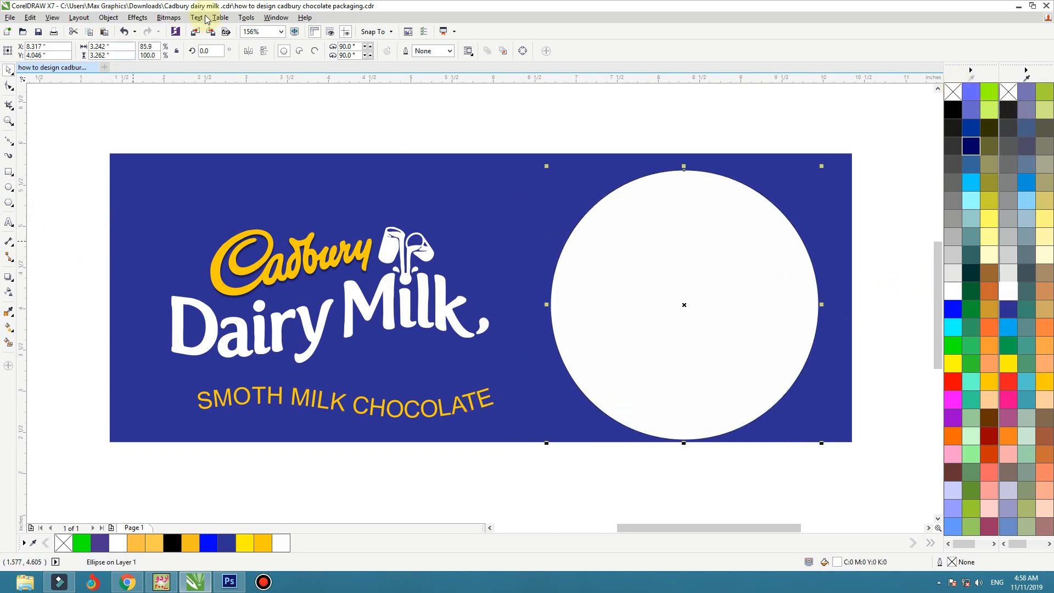
Convert the white circle to a 300 dpi RGB bitmap with anti-aliasing and a transparent background.
click(169, 17)
click(159, 8)
click(168, 17)
click(180, 29)
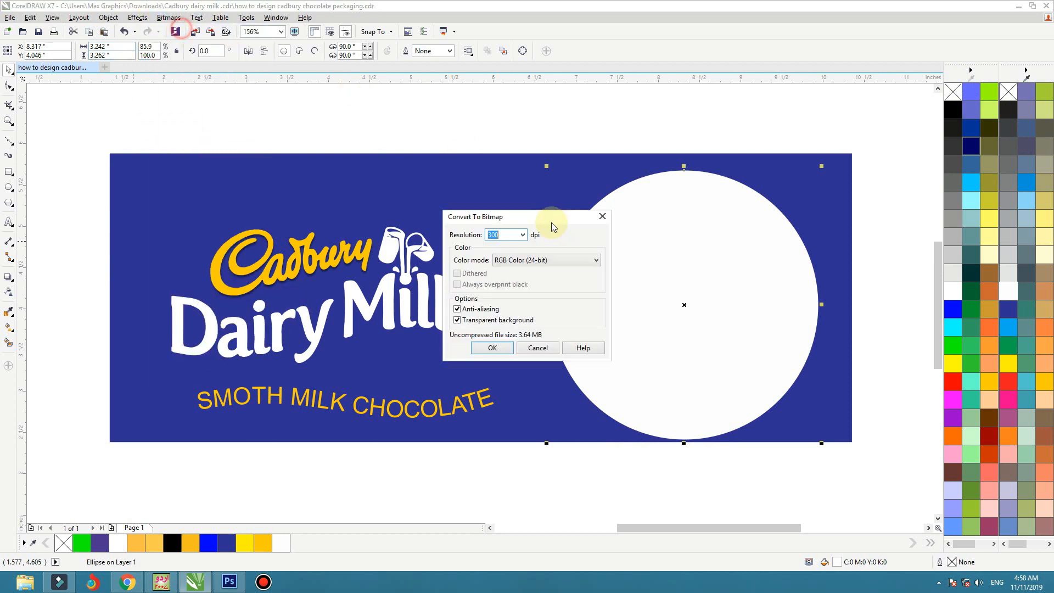
click(496, 348)
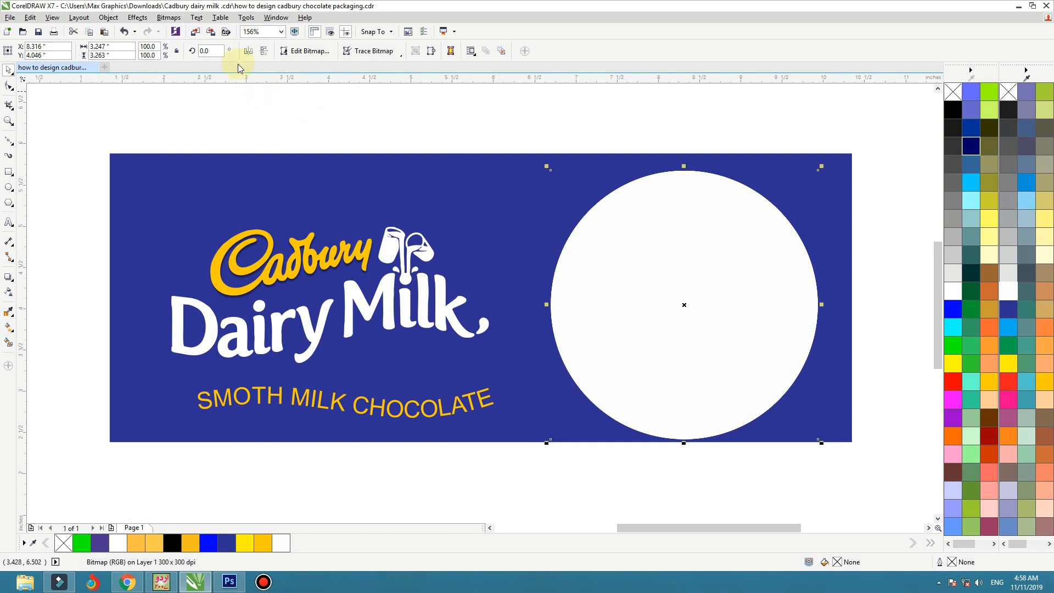
Apply a Gaussian Blur with a 97-pixel radius to the white circle bitmap.
click(170, 18)
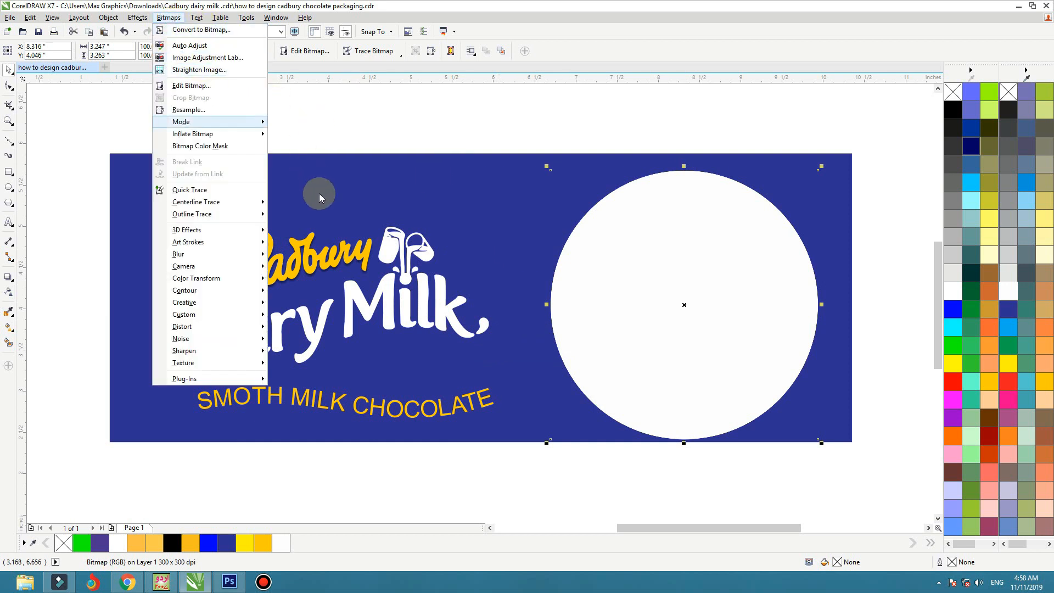
mouse_move(250, 242)
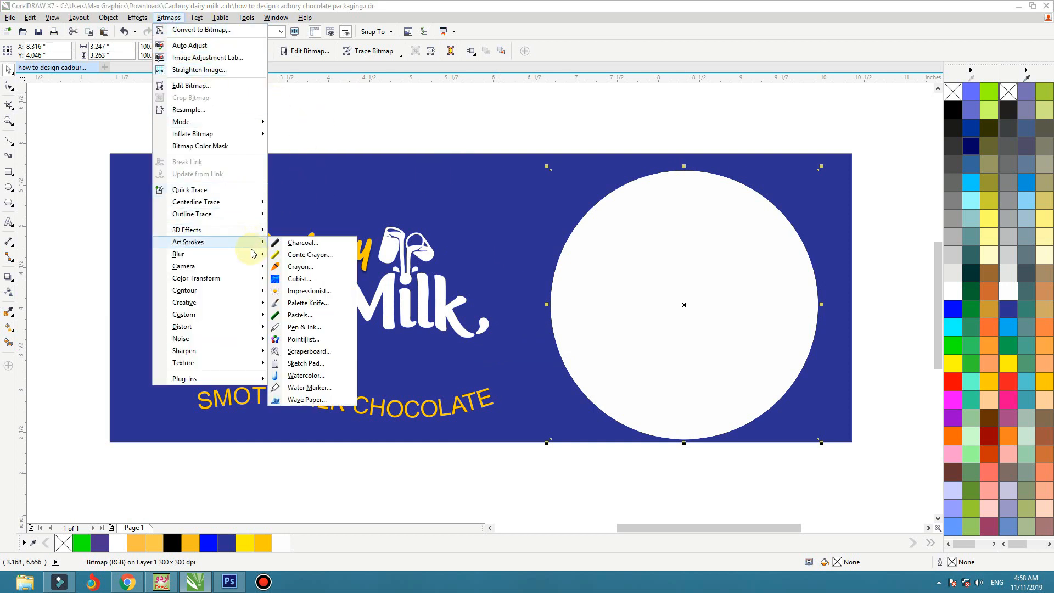
click(277, 265)
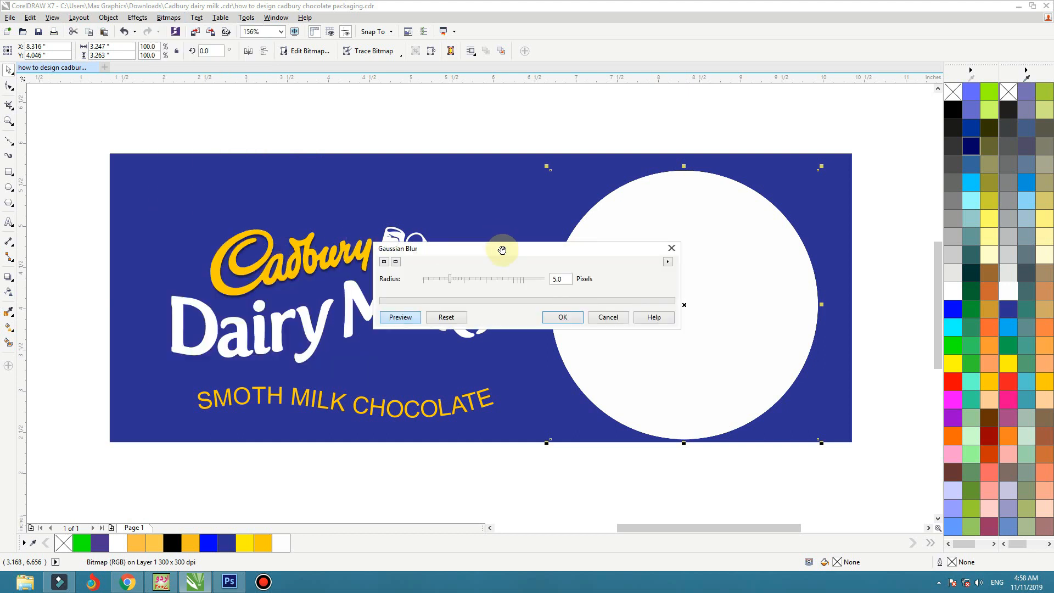
drag(502, 250, 424, 87)
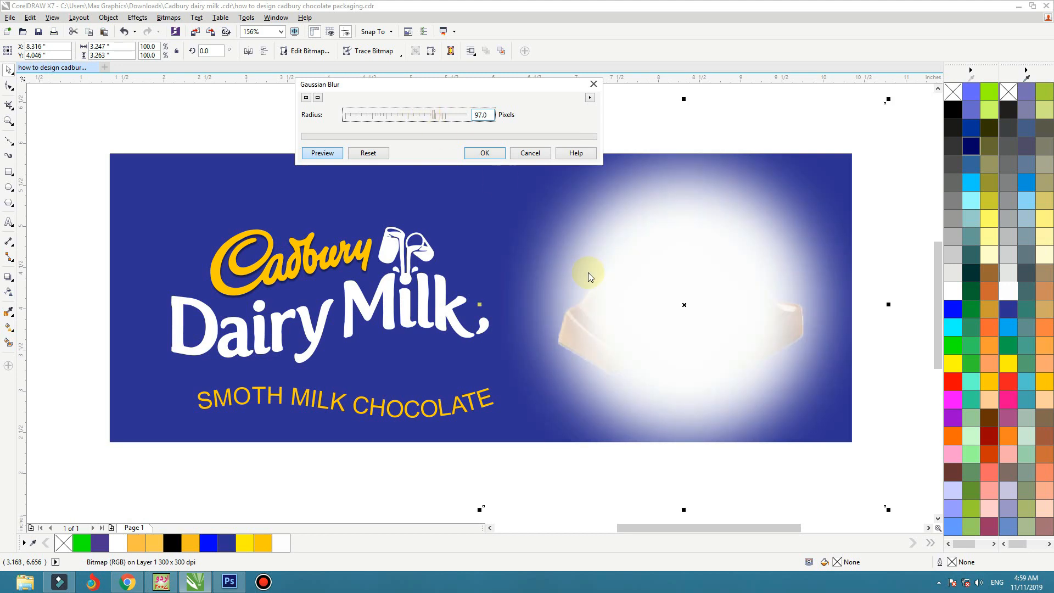
click(487, 152)
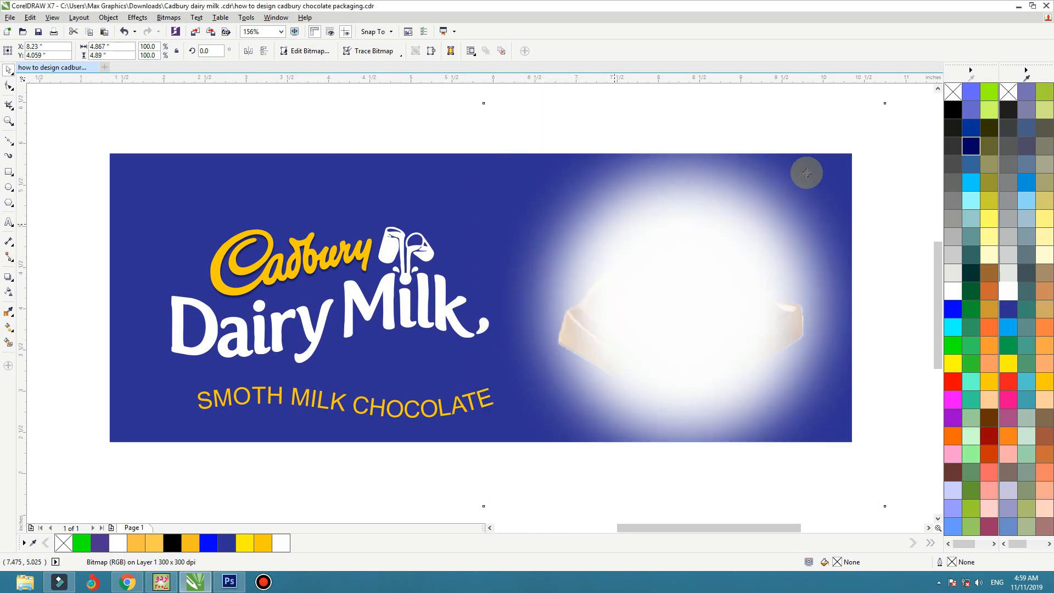
Scale the blurred white glow to about 93.7% and PowerClip it inside the blue background rectangle.
drag(882, 99, 859, 109)
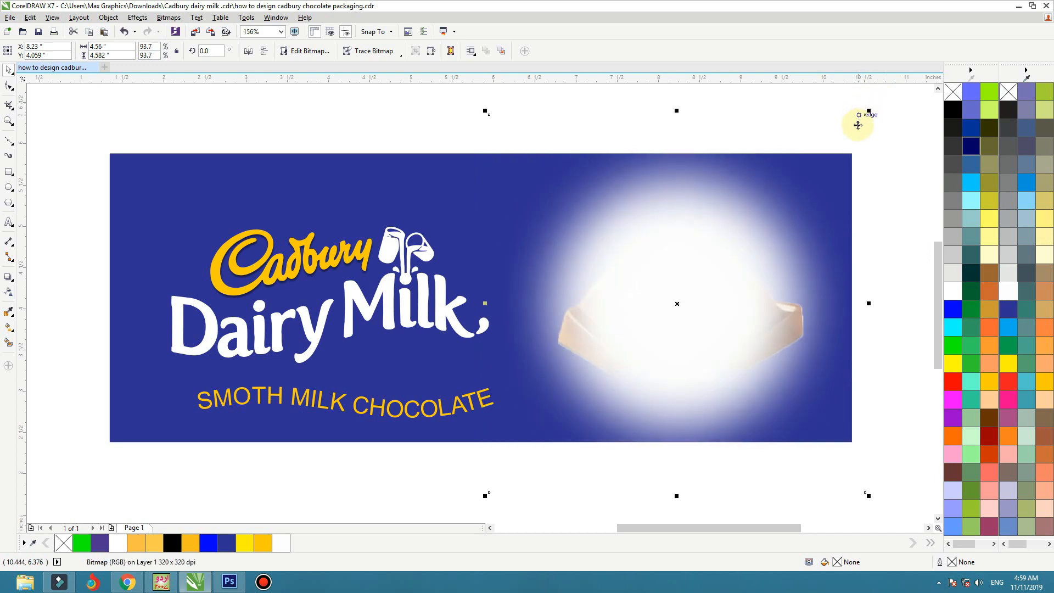
right_click(737, 160)
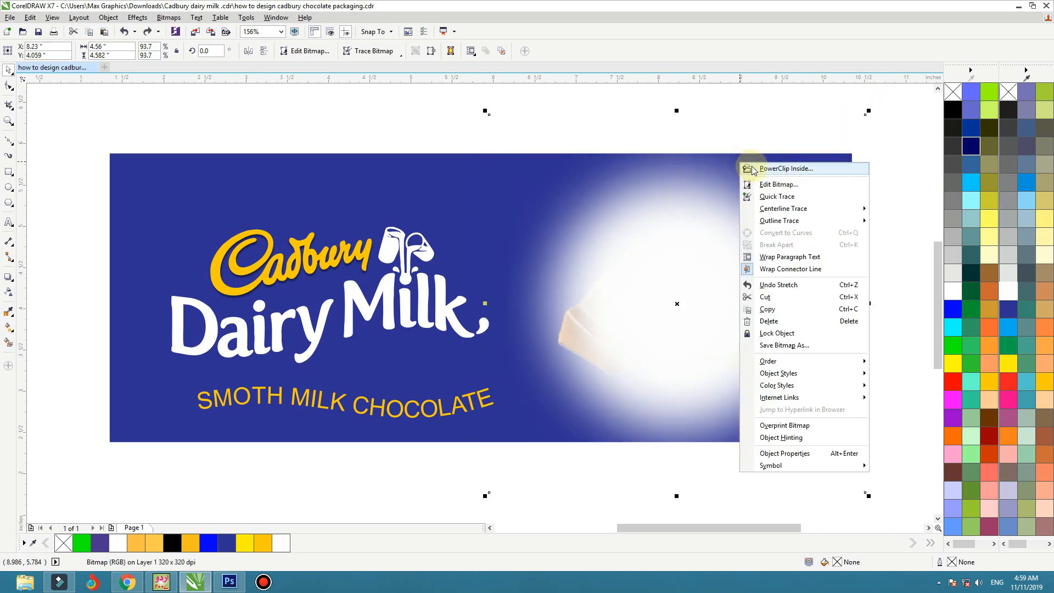
click(758, 166)
click(368, 159)
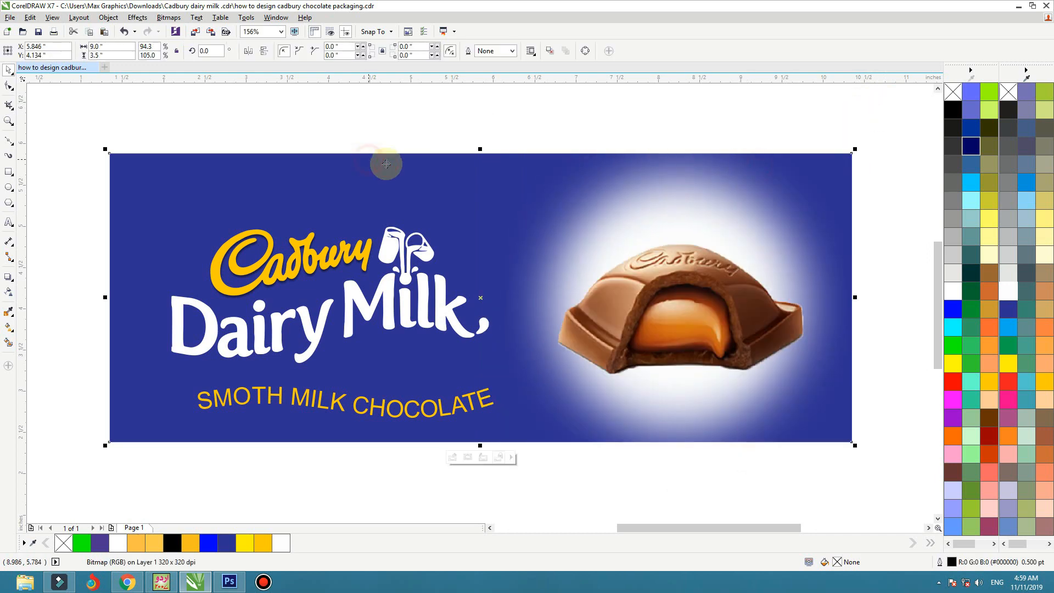
Shift the chocolate picture slightly left over the glow and shrink the curved tagline to about 18.9 pt.
click(624, 259)
mouse_move(635, 283)
mouse_down()
mouse_move(626, 283)
mouse_move(635, 284)
mouse_up()
click(408, 422)
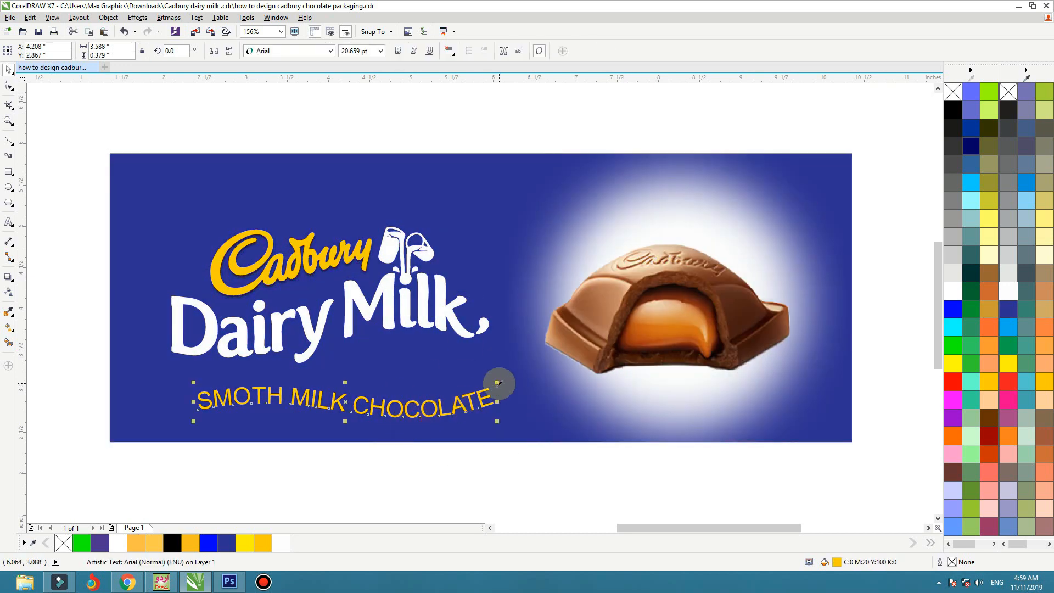
drag(497, 383, 487, 383)
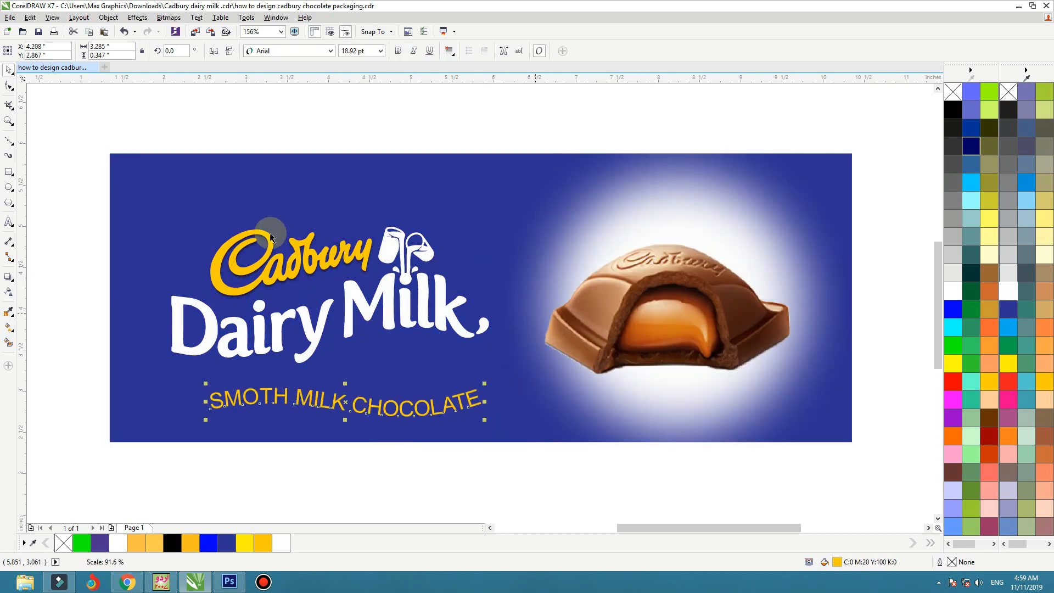
Apply a top-to-bottom linear gradient from golden yellow to orange to the Cadbury lettering.
click(328, 318)
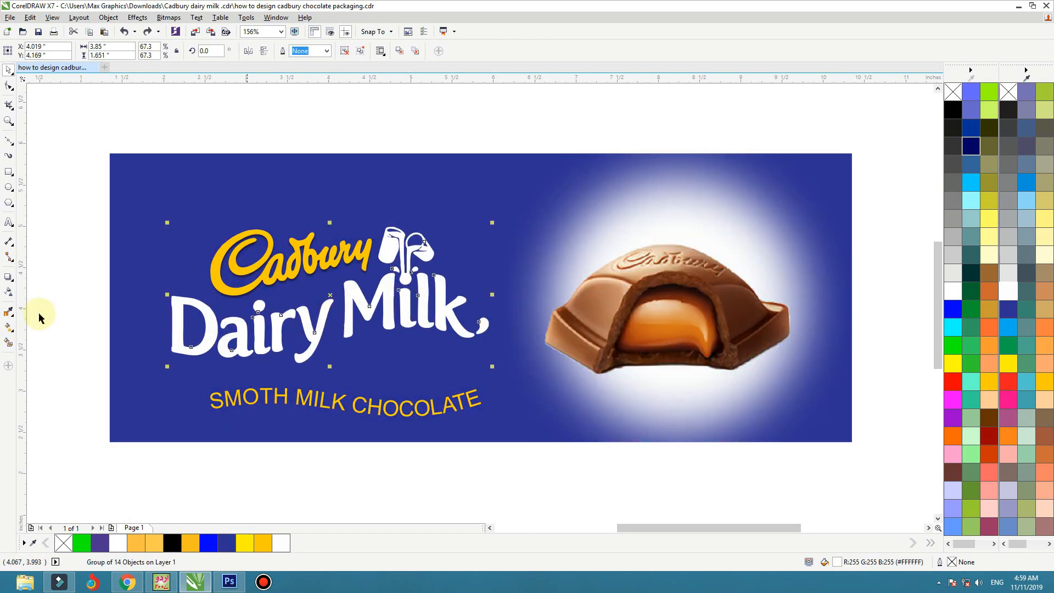
key(shift+F2)
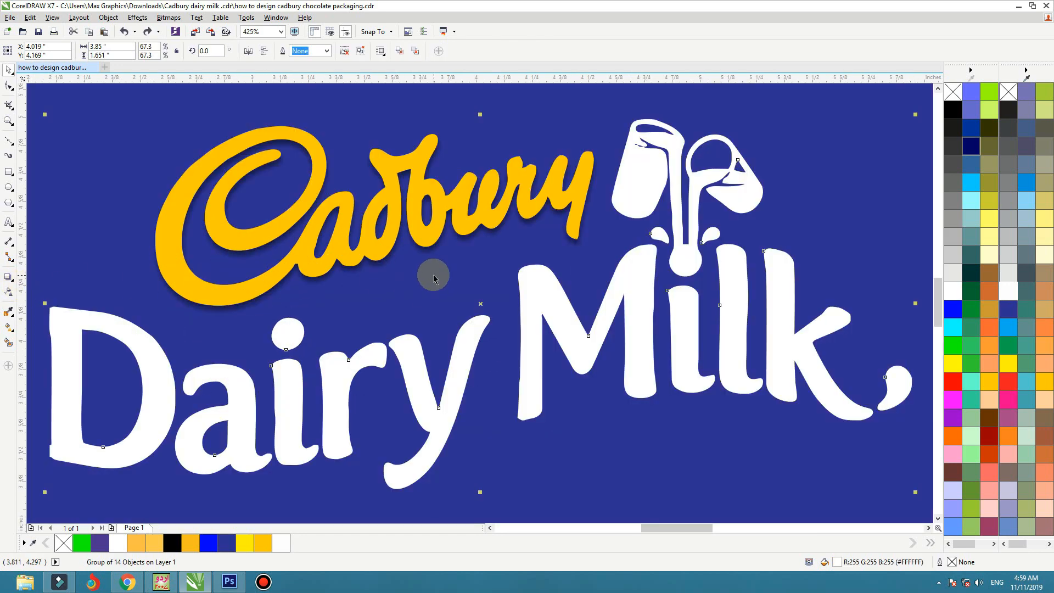
click(426, 245)
click(1044, 391)
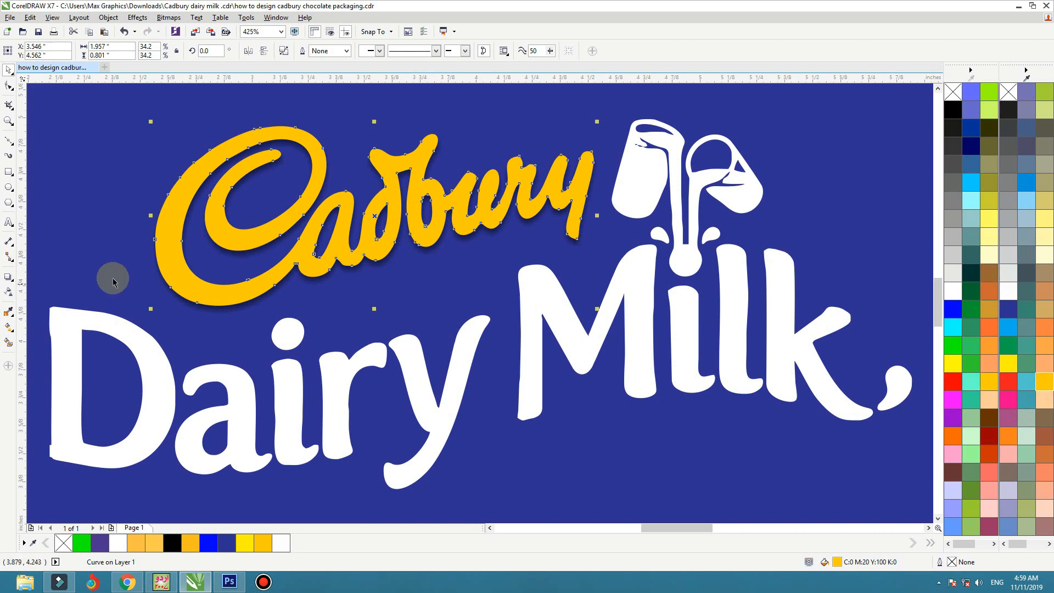
click(14, 331)
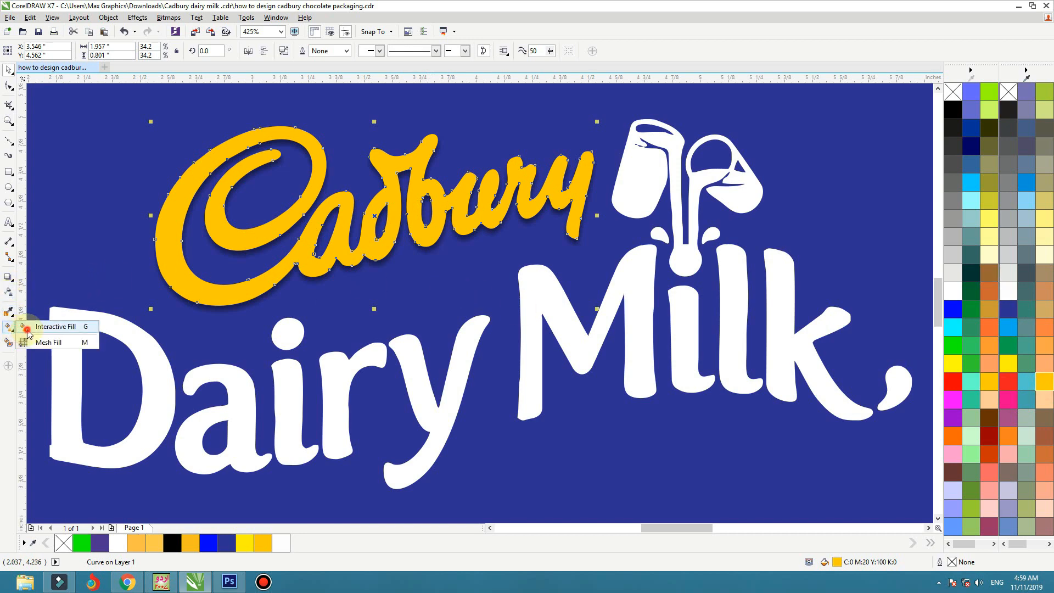
click(31, 328)
drag(382, 158, 393, 254)
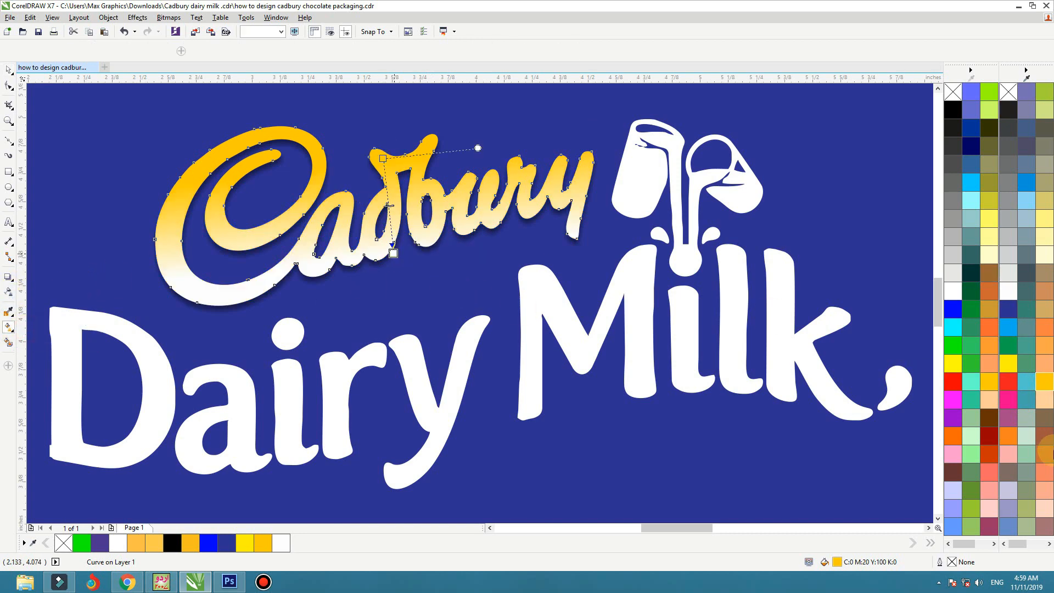
click(1008, 438)
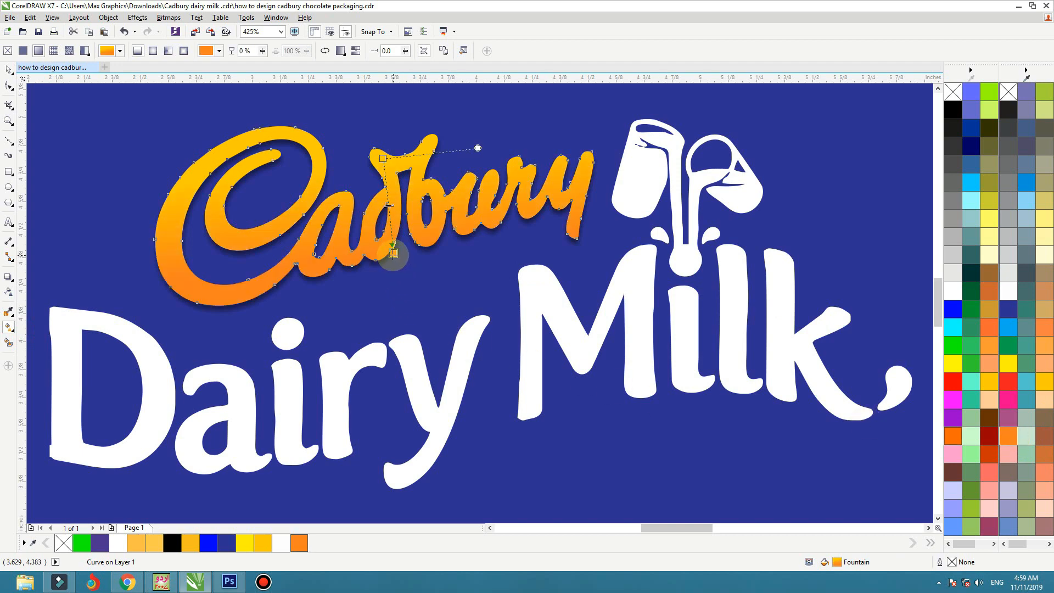
Copy the outline pen, outline color and fill properties from the Cadbury lettering to the curved tagline.
scroll(433, 205, down, 2)
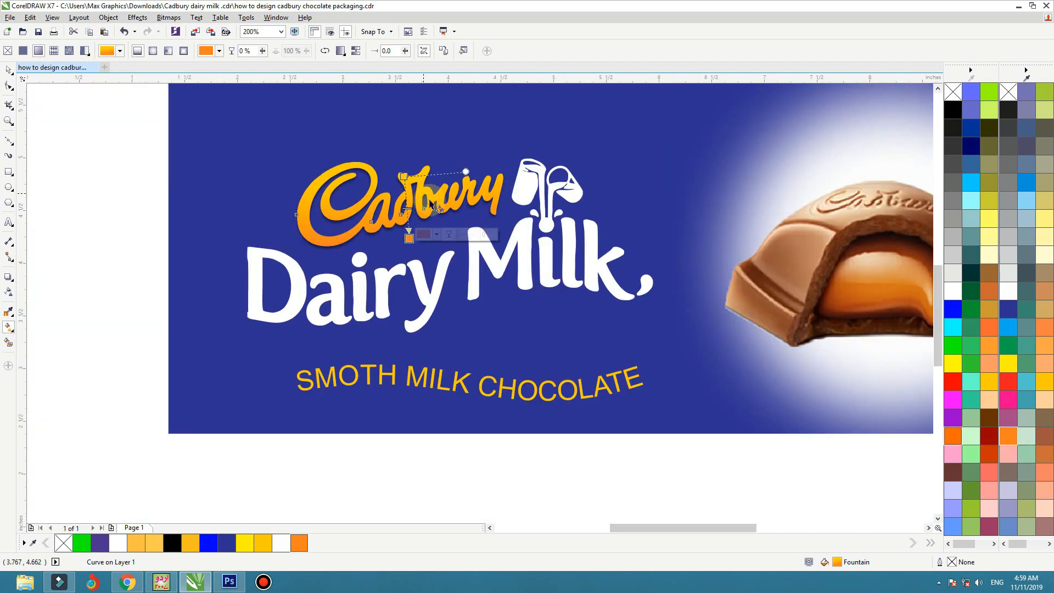
key(space)
click(478, 387)
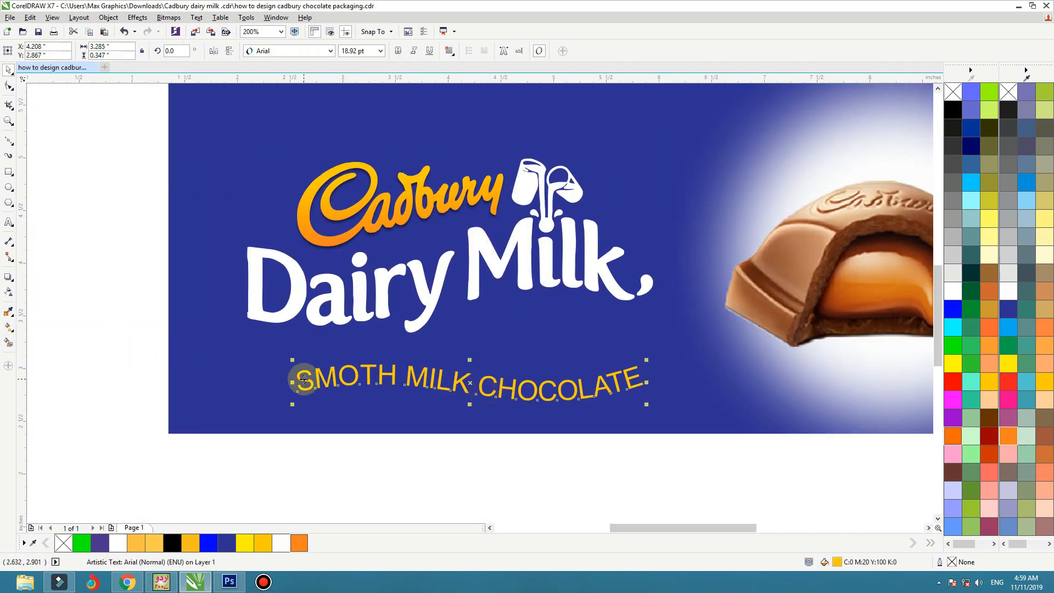
click(51, 16)
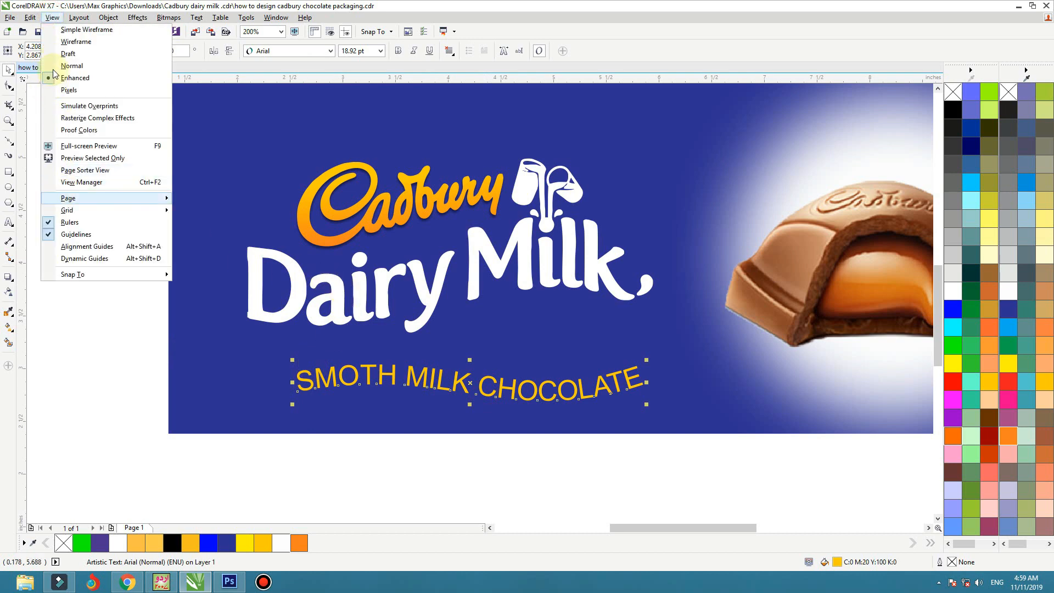
click(47, 17)
click(30, 17)
click(68, 173)
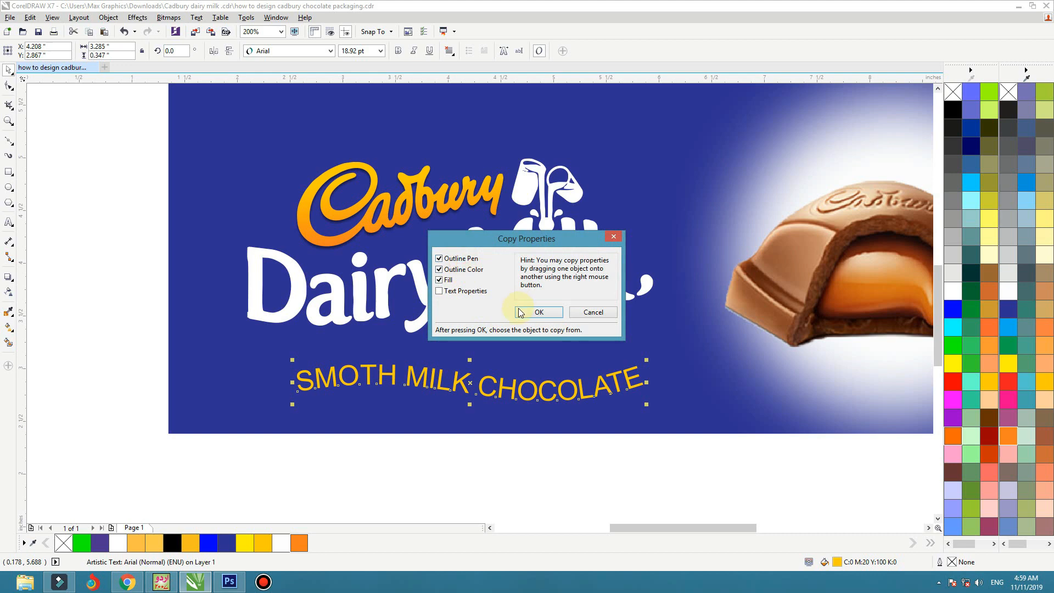
click(538, 312)
click(407, 196)
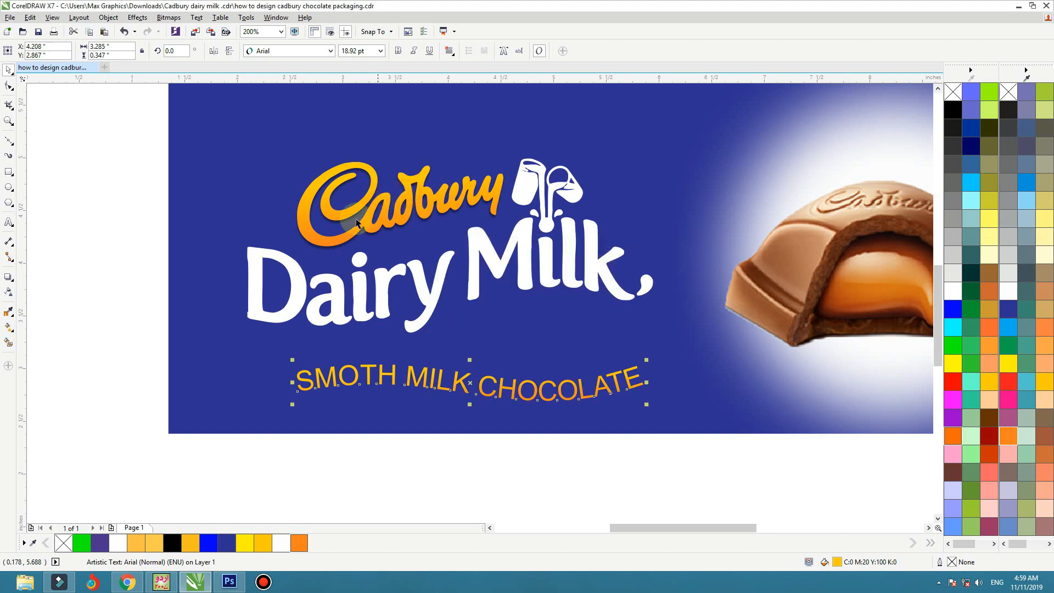
Duplicate the whole wrapper design and place the copy directly below the original.
click(442, 283)
scroll(431, 294, down, 1)
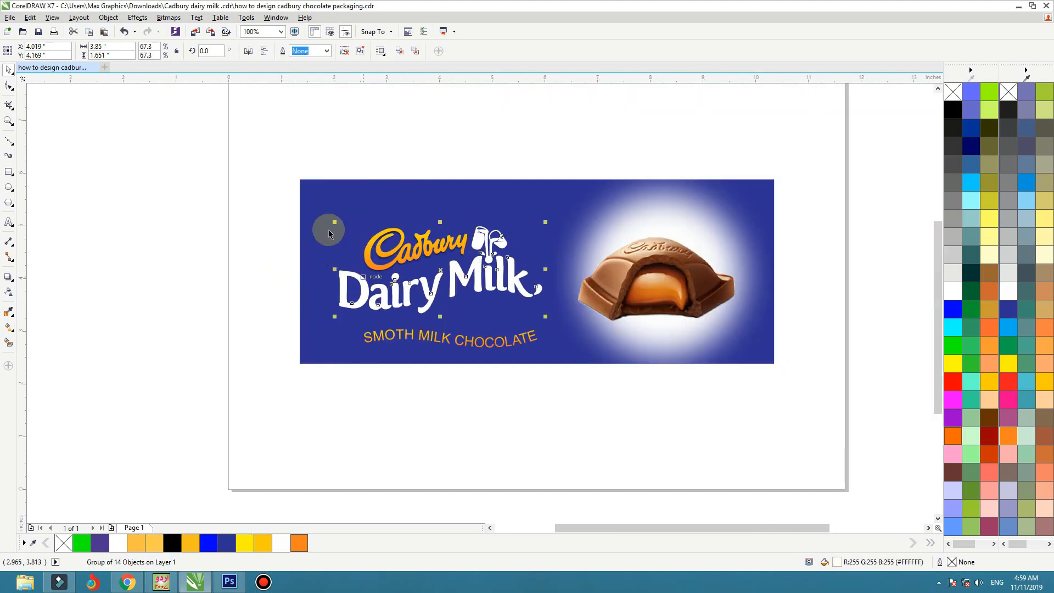
click(264, 160)
key(F2)
drag(209, 106, 891, 423)
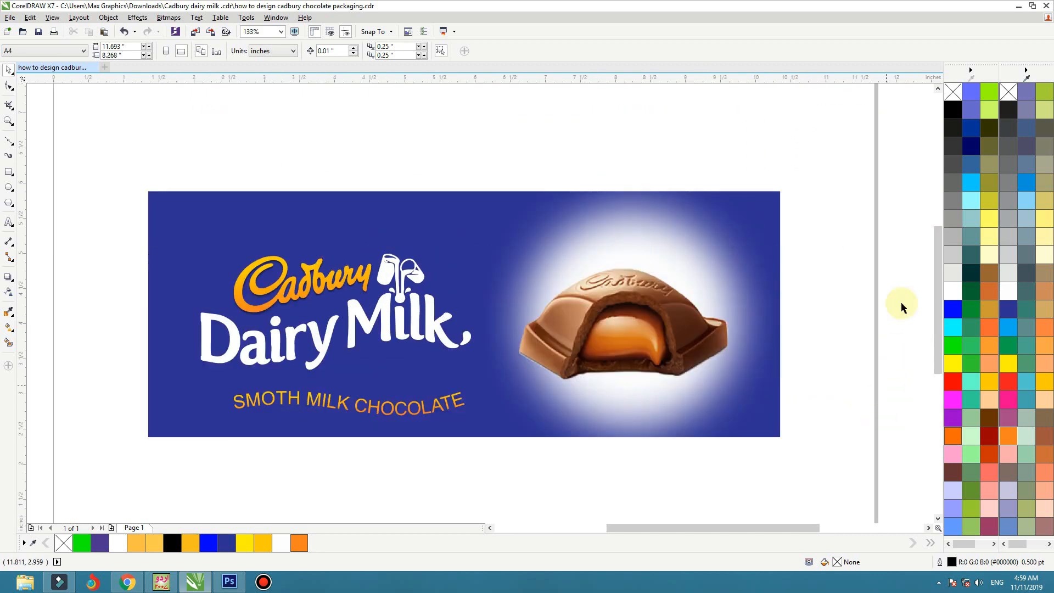
drag(828, 165, 124, 484)
scroll(532, 438, down, 2)
drag(530, 430, 525, 360)
drag(531, 314, 536, 437)
click(671, 370)
Delete the white glow inside the lower wrapper's blue background and set that rectangle's frame type to None.
scroll(494, 494, up, 2)
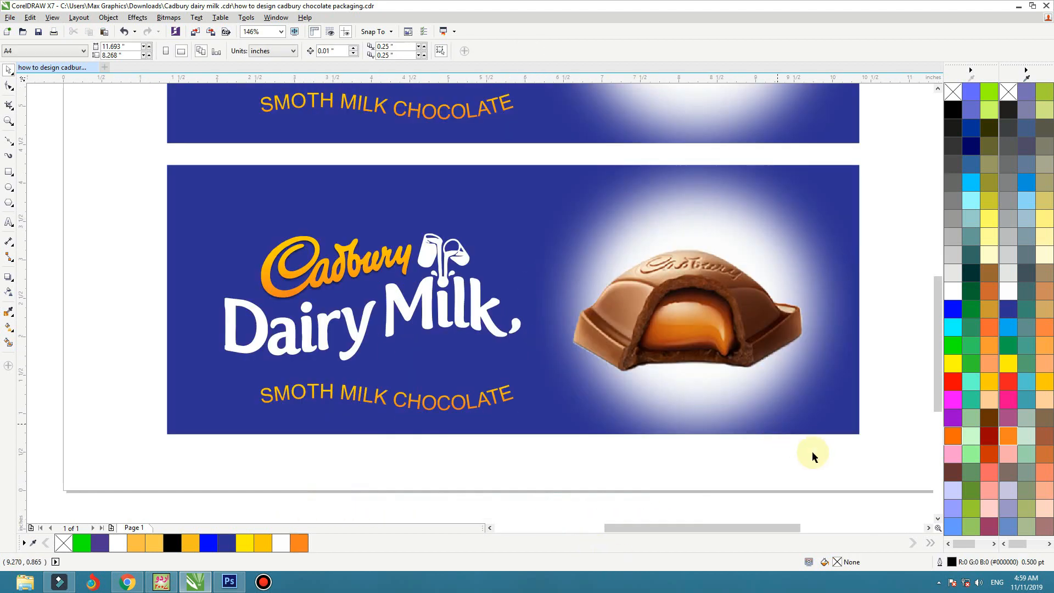
click(824, 419)
double_click(757, 417)
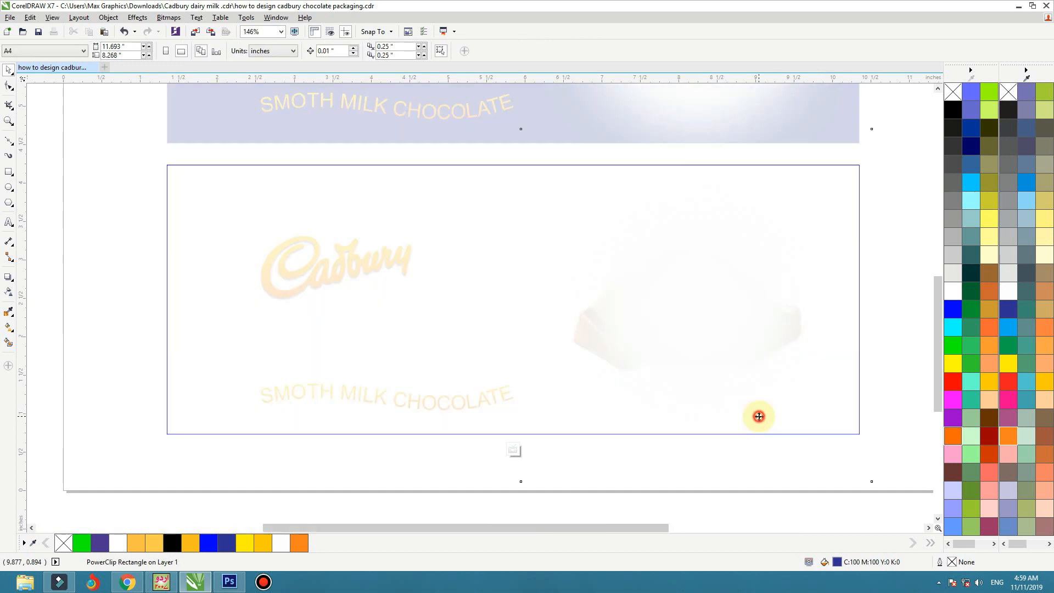
key(Delete)
ctrl+click(883, 325)
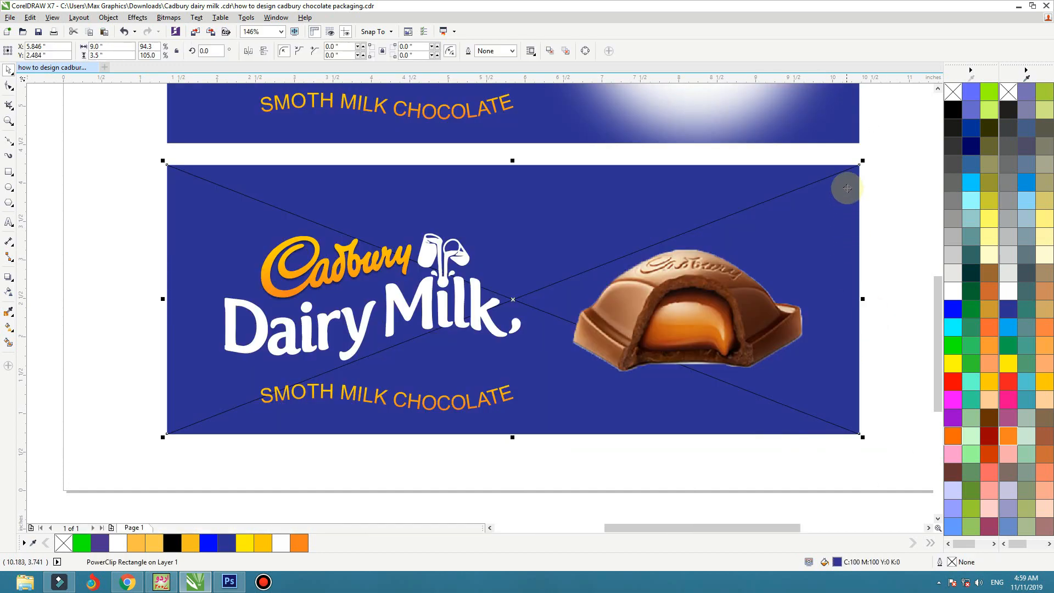
right_click(849, 187)
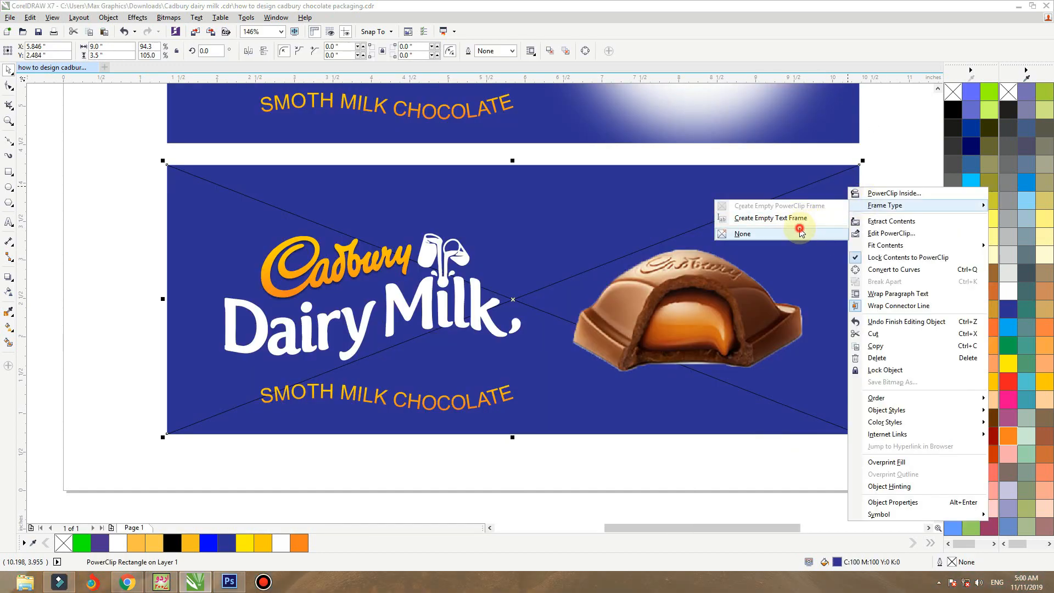
click(797, 231)
Import Abstract-Blue-backgrounds-36 from the Data Wallpaper > Blue folder on drive D and place it about 5.8 inches wide over the lower wrapper's chocolate side.
click(195, 31)
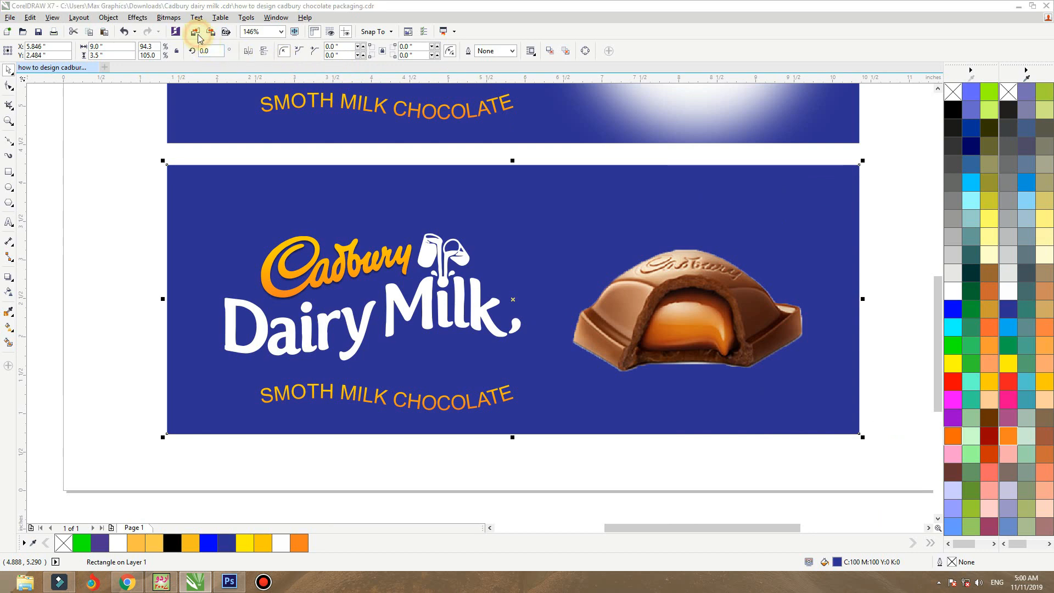
click(45, 238)
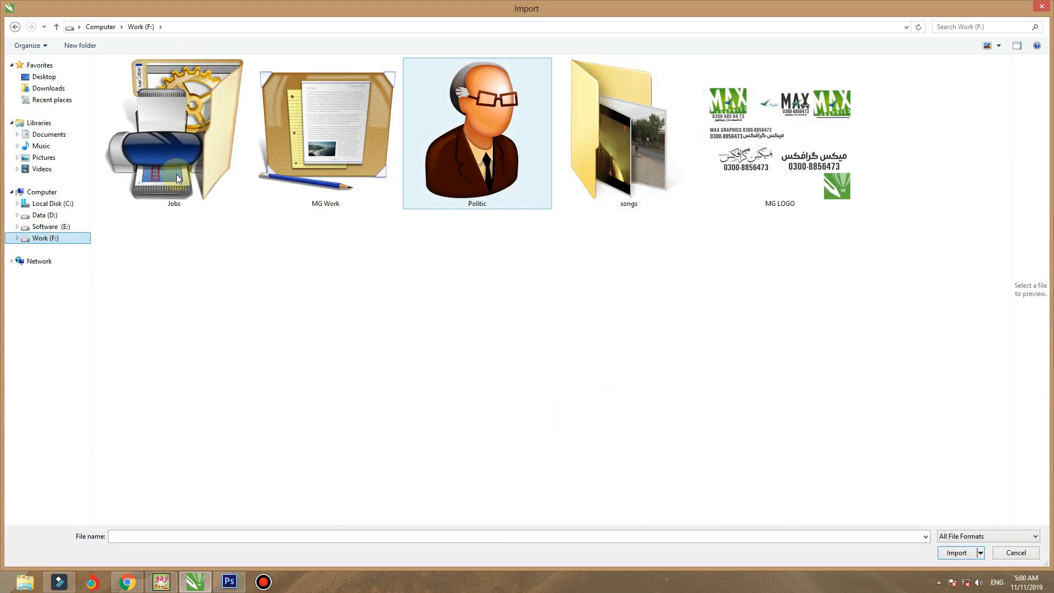
click(45, 214)
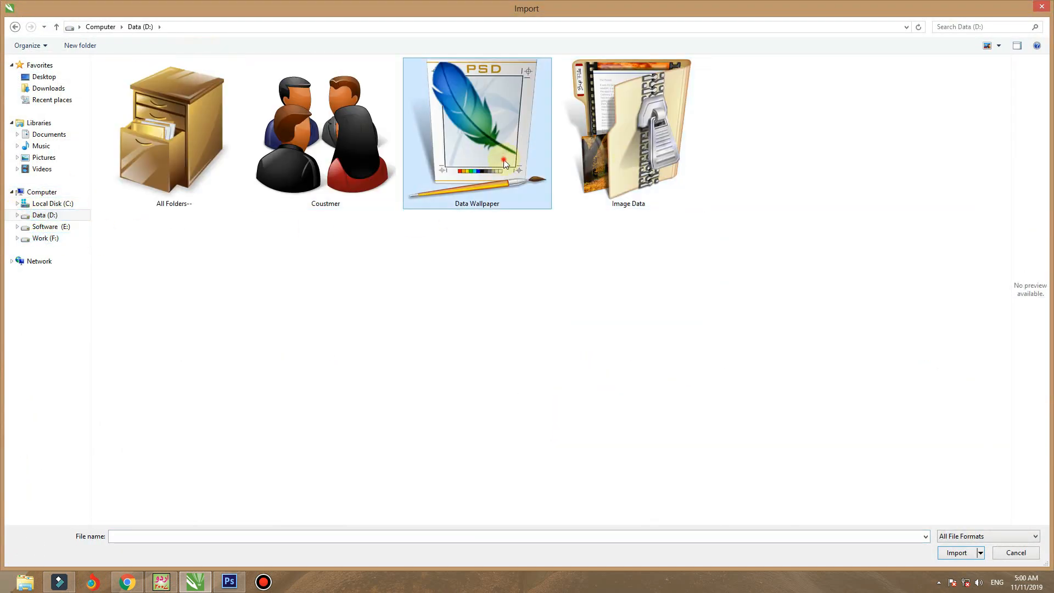
double_click(472, 182)
double_click(794, 145)
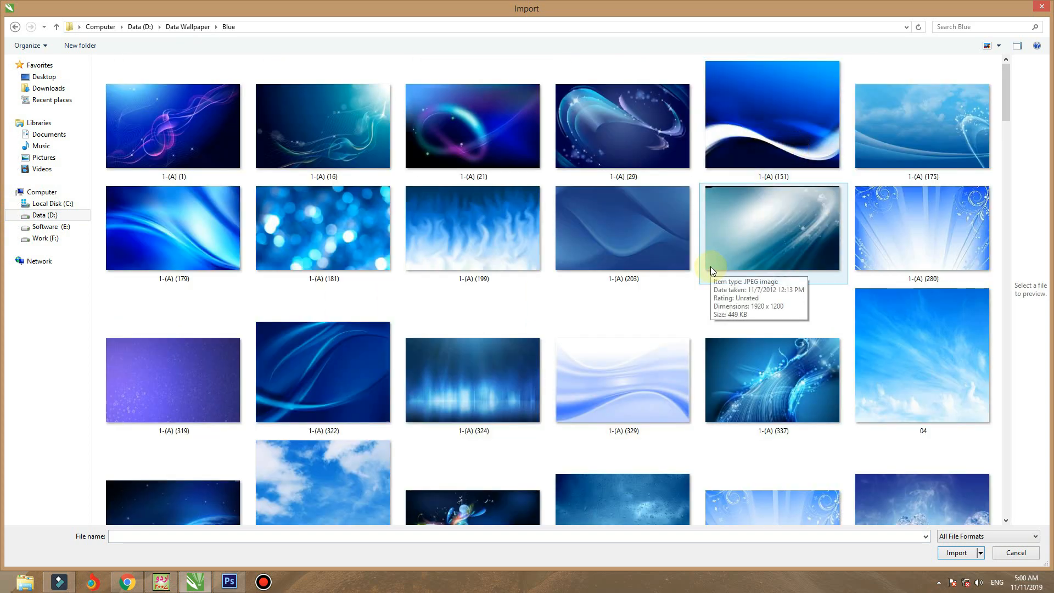
scroll(711, 266, down, 5)
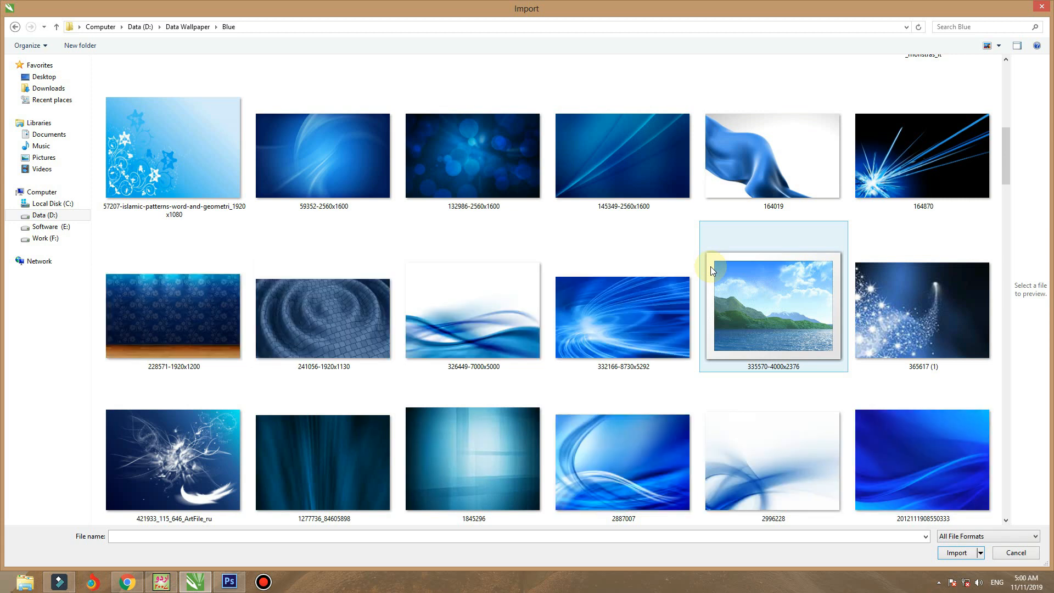
scroll(710, 266, down, 3)
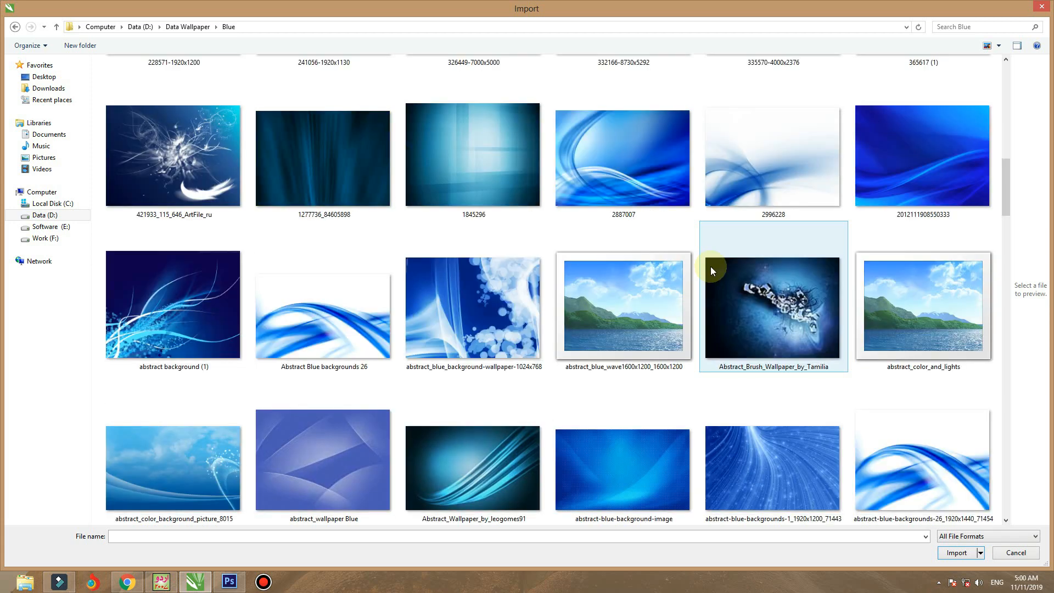
scroll(710, 266, down, 3)
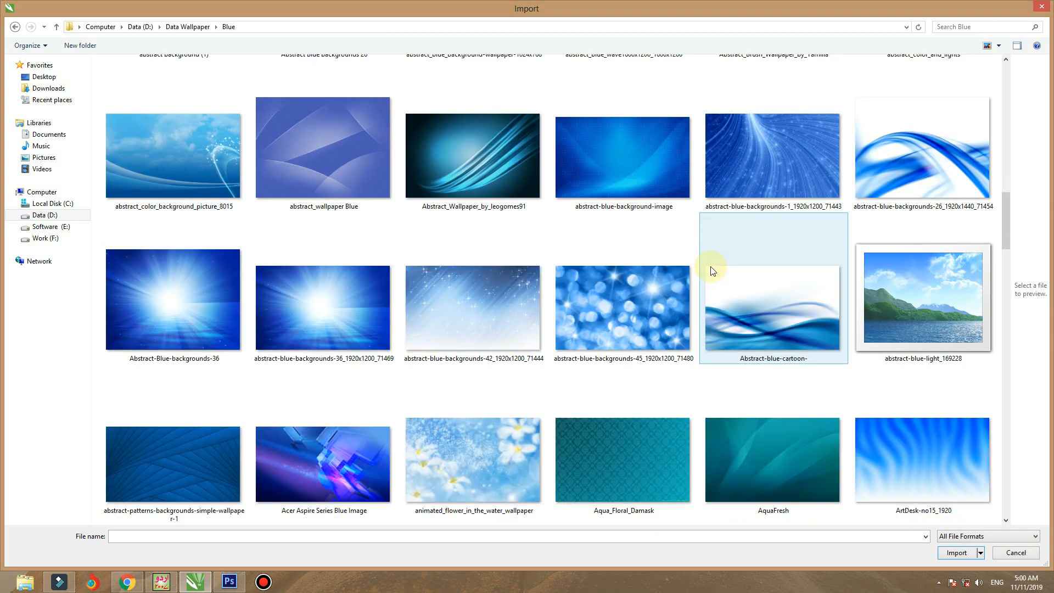
click(220, 304)
double_click(219, 304)
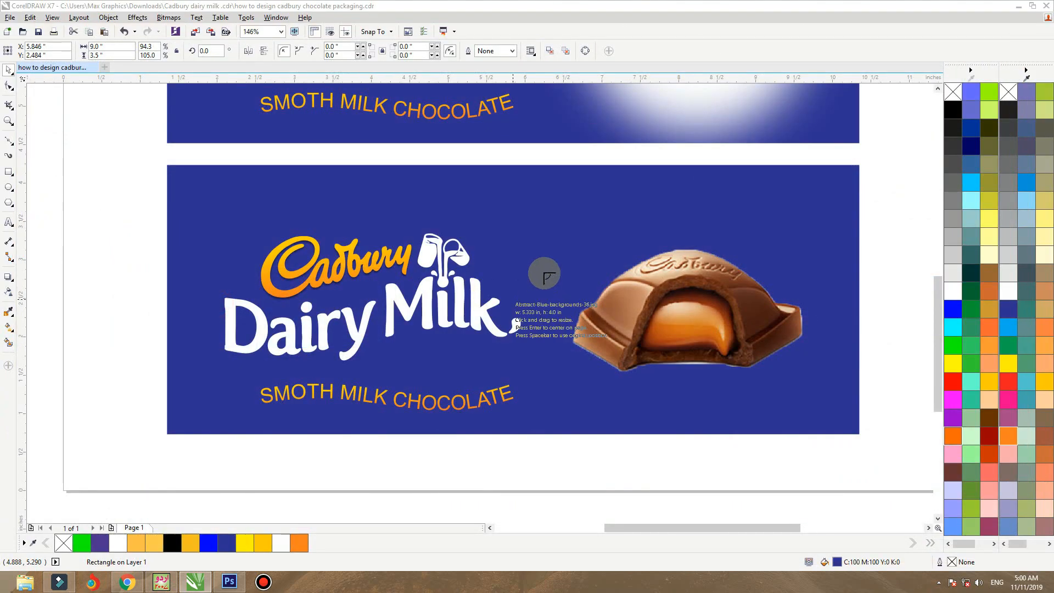
drag(446, 149, 893, 440)
drag(742, 303, 740, 298)
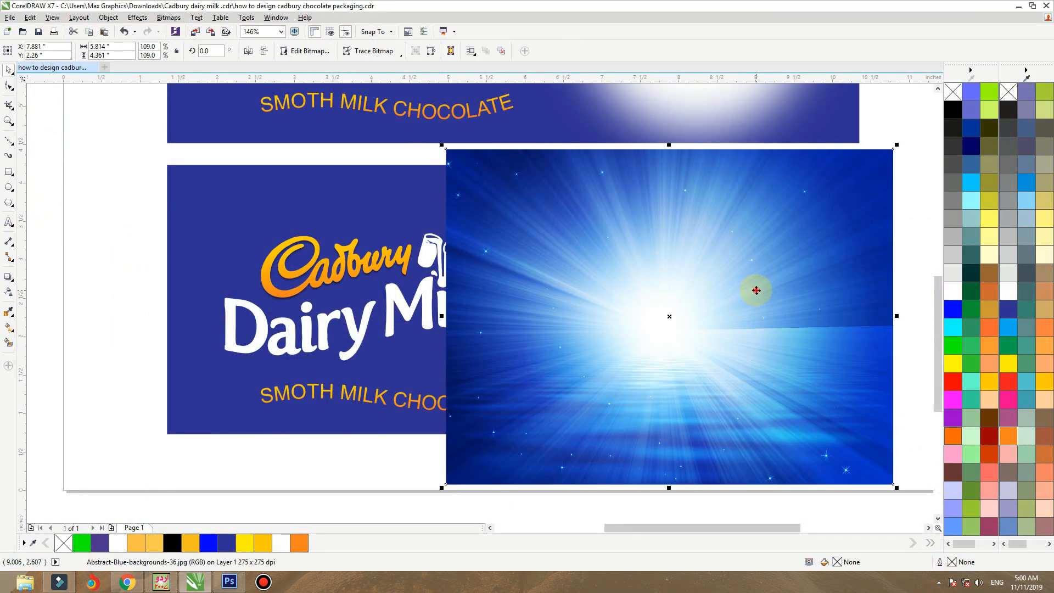
PowerClip the imported blue image inside the lower wrapper's rectangle and enlarge it within the frame to about 6.25 inches wide.
right_click(818, 160)
click(823, 162)
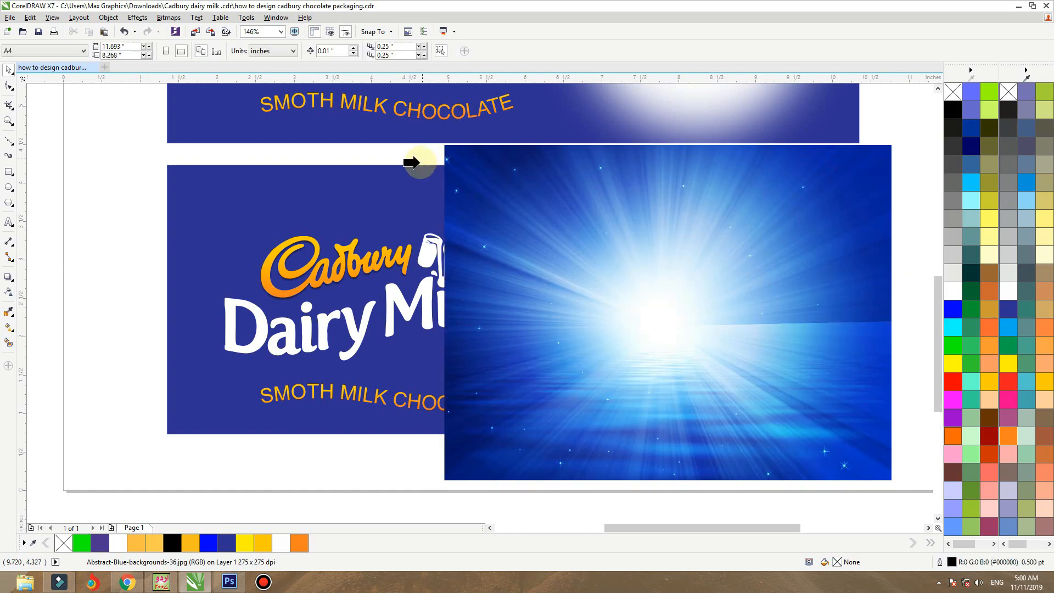
click(418, 166)
ctrl+click(418, 166)
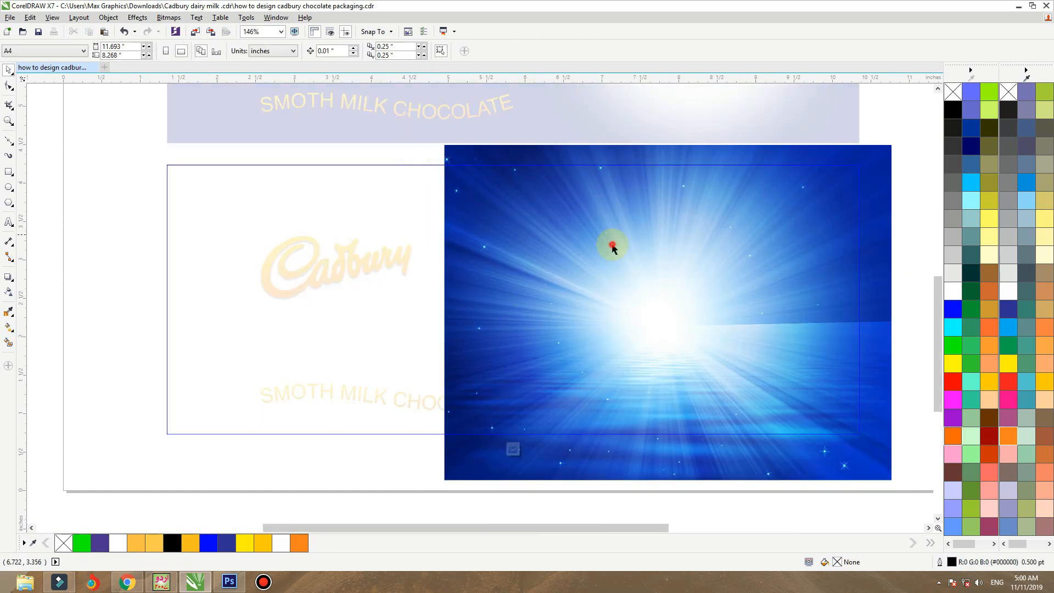
drag(895, 141, 911, 130)
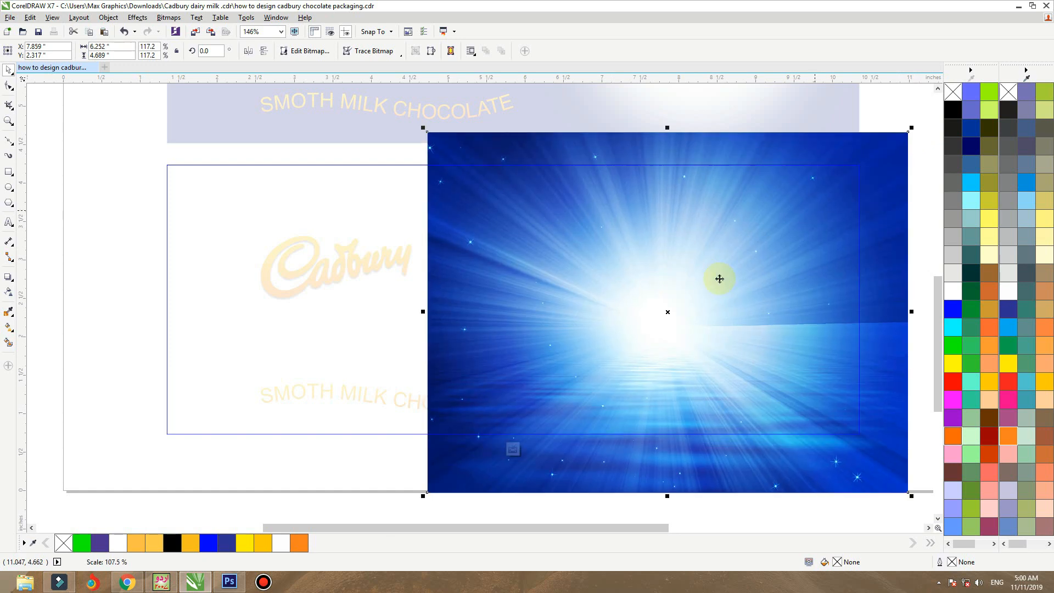
Fade out the left edge of the clipped blue image with a horizontal linear transparency and finish editing the PowerClip.
click(8, 291)
drag(613, 294, 432, 294)
key(space)
ctrl+click(130, 200)
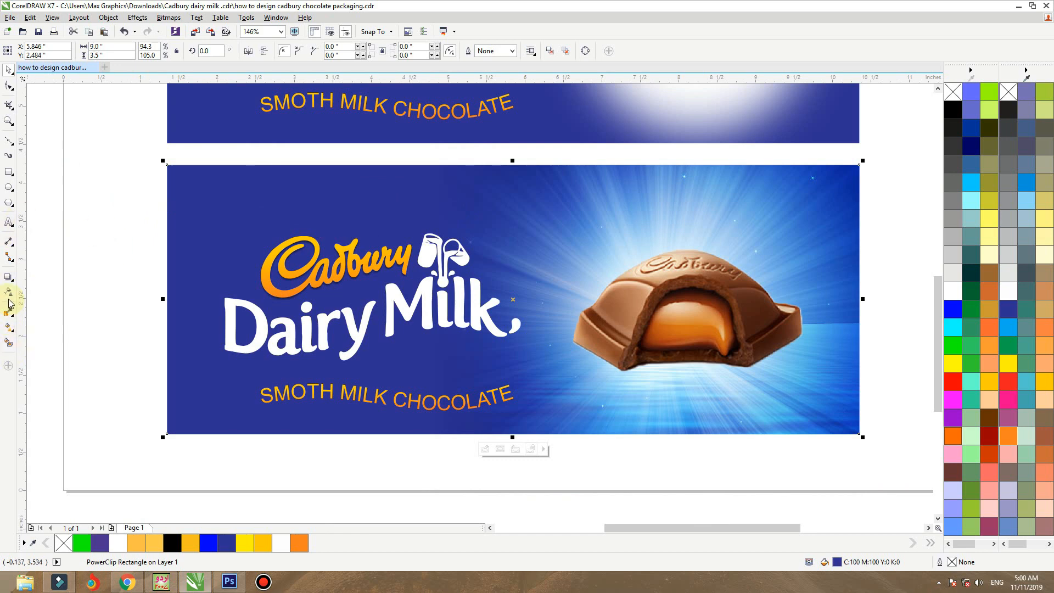
Fill the lower wrapper's rectangle with C100 M0 Y0 K0 and stretch the clipped image's transparency fade to near the wrapper's right edge.
click(1009, 327)
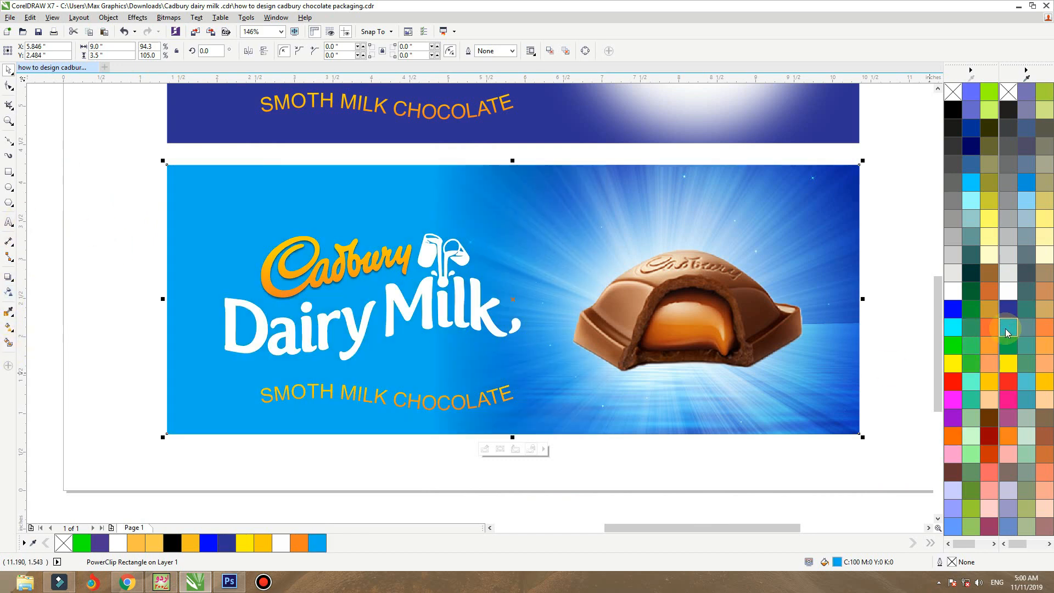
ctrl+click(560, 196)
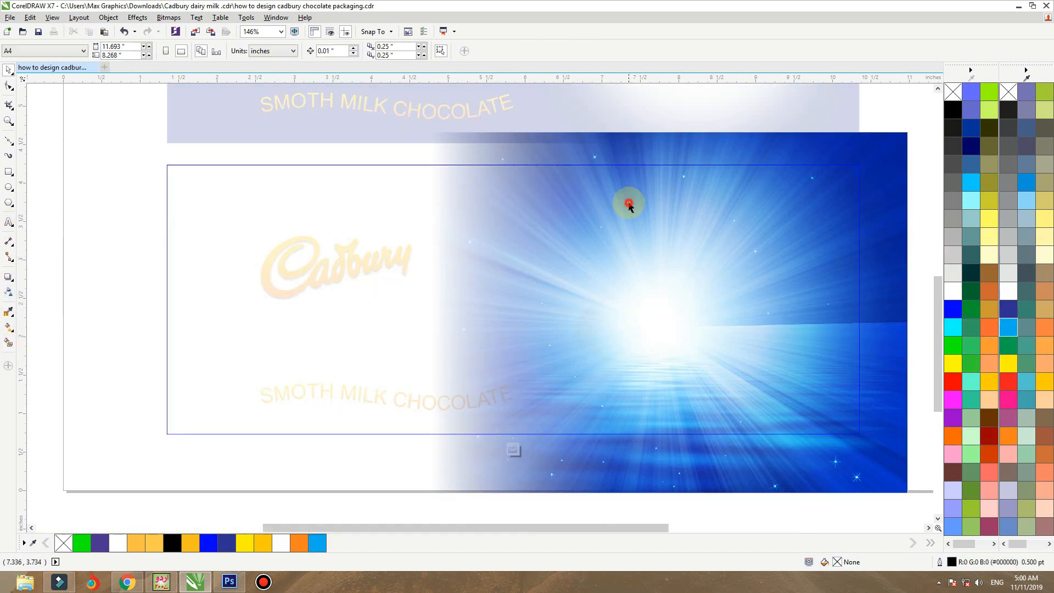
click(7, 295)
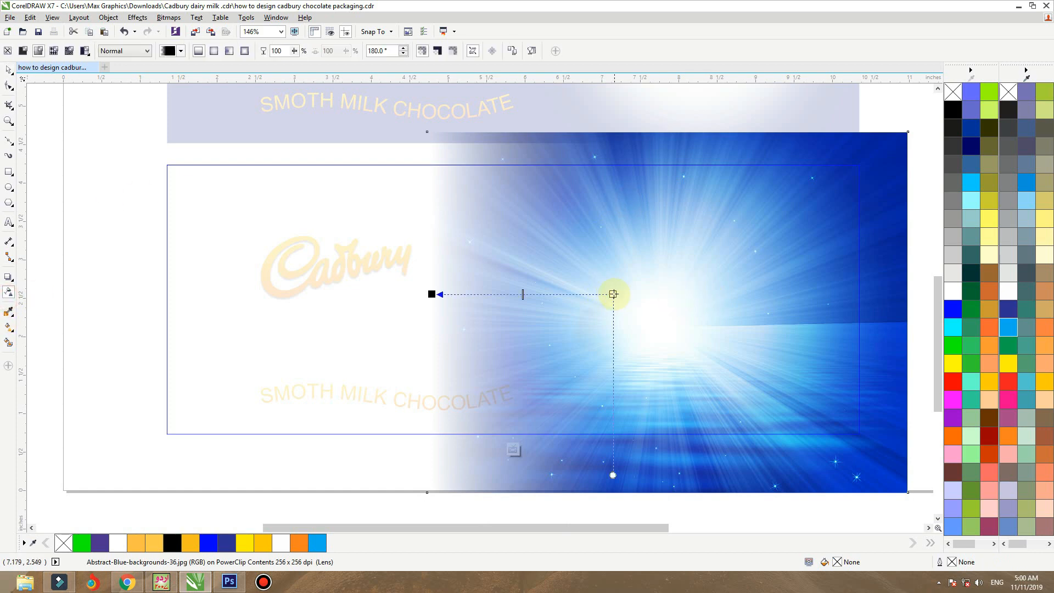
drag(614, 294, 854, 291)
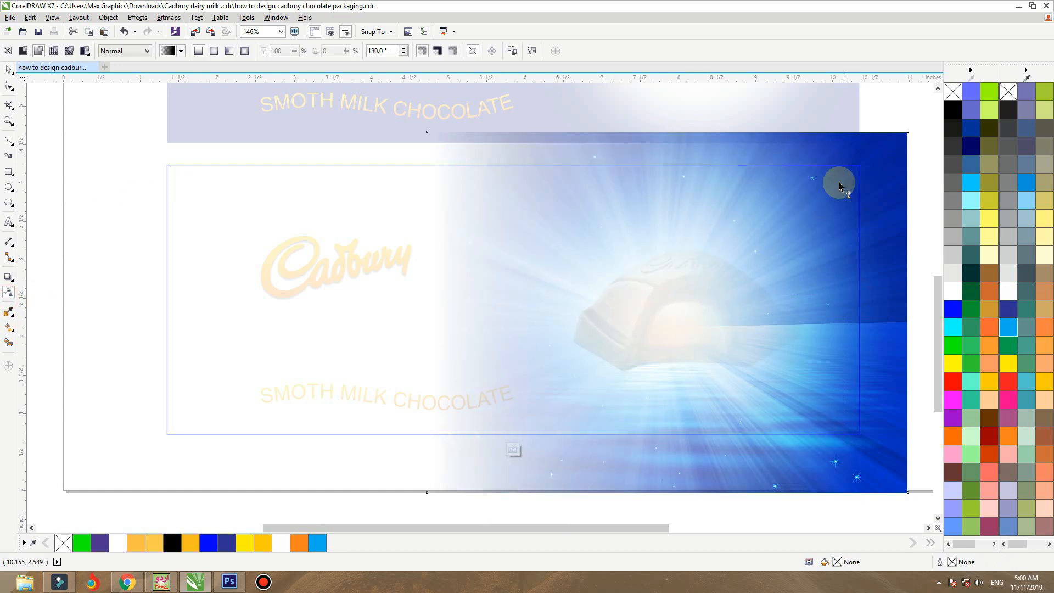
key(space)
Duplicate the clipped blue image onto the wrapper's left half, mirrored both horizontally and vertically, and finish editing the PowerClip.
scroll(901, 299, down, 2)
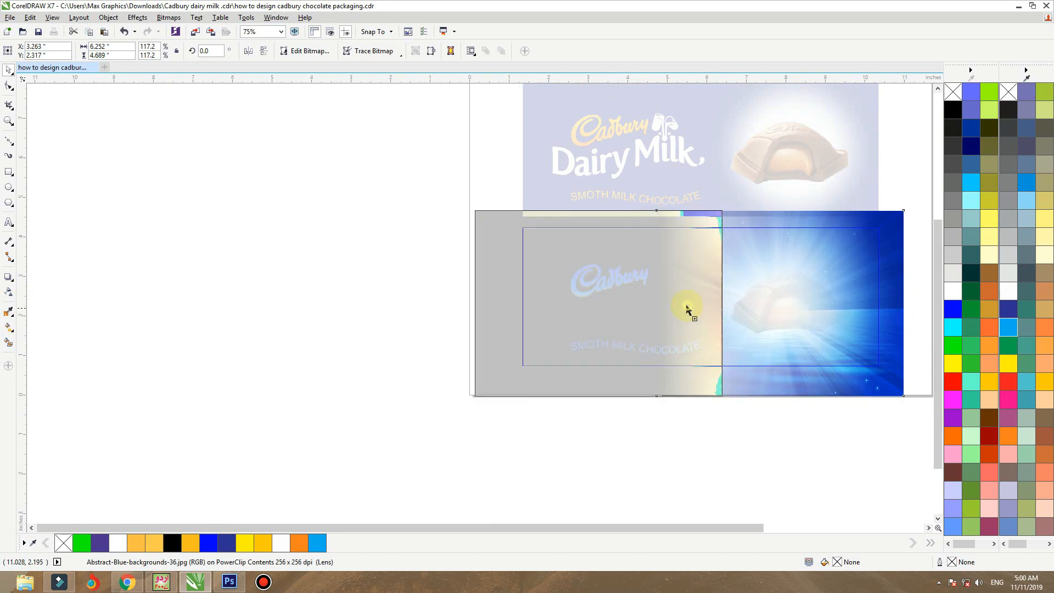
drag(687, 311, 654, 310)
click(263, 53)
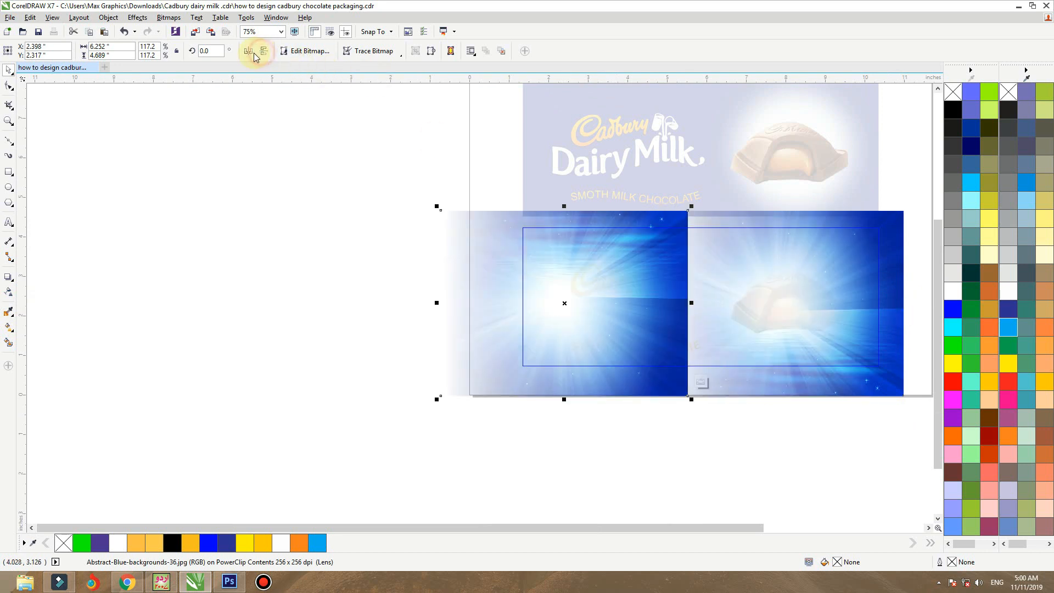
click(248, 52)
drag(517, 276, 538, 277)
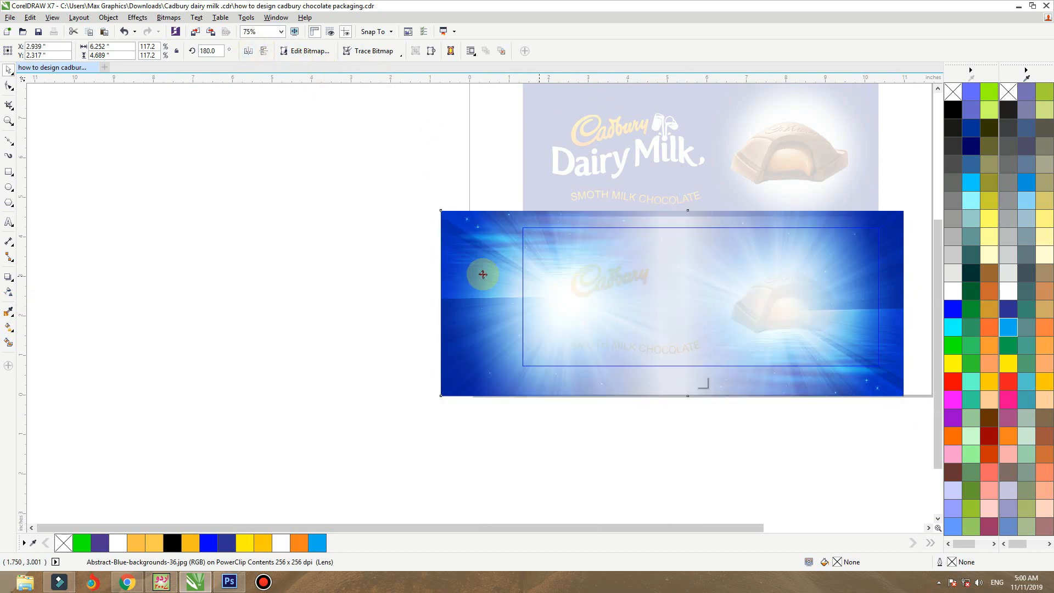
ctrl+click(278, 269)
Adjust the mirrored image's transparency fade and reposition it over the lower wrapper's left end inside the PowerClip.
click(513, 245)
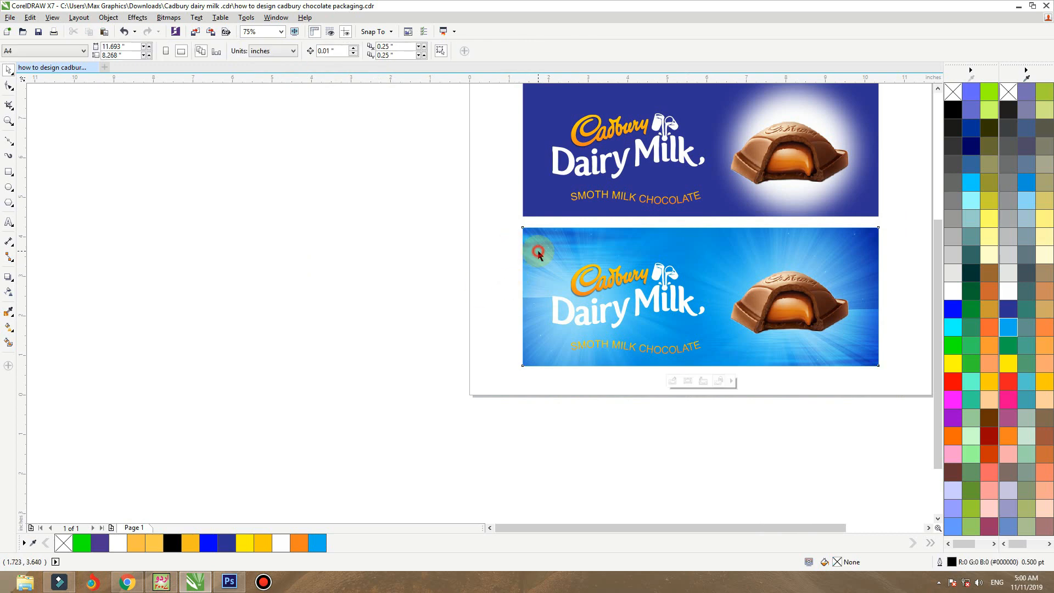
click(537, 250)
ctrl+click(537, 251)
drag(582, 298, 466, 289)
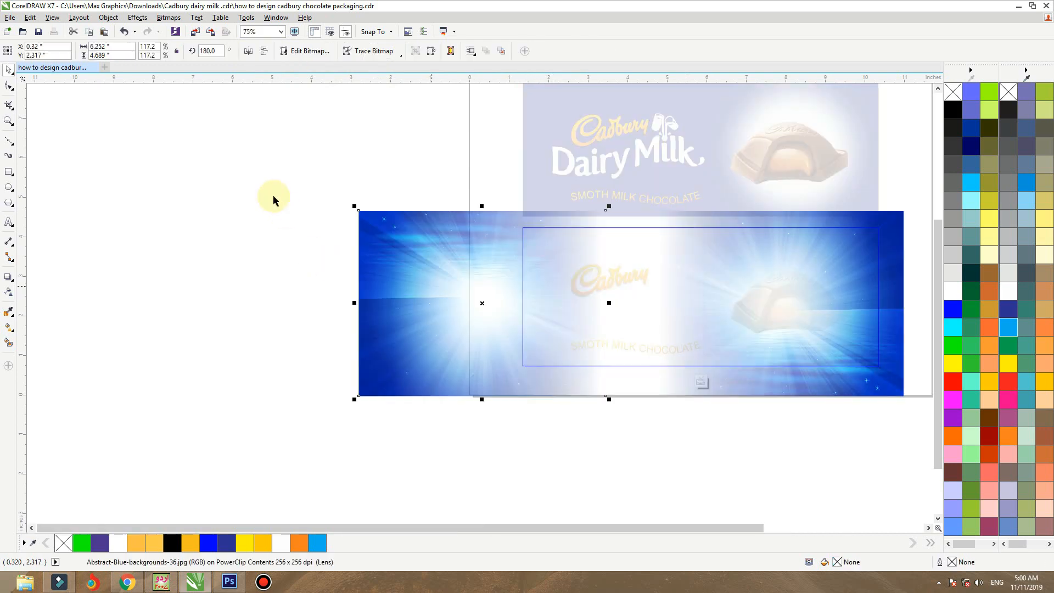
click(10, 293)
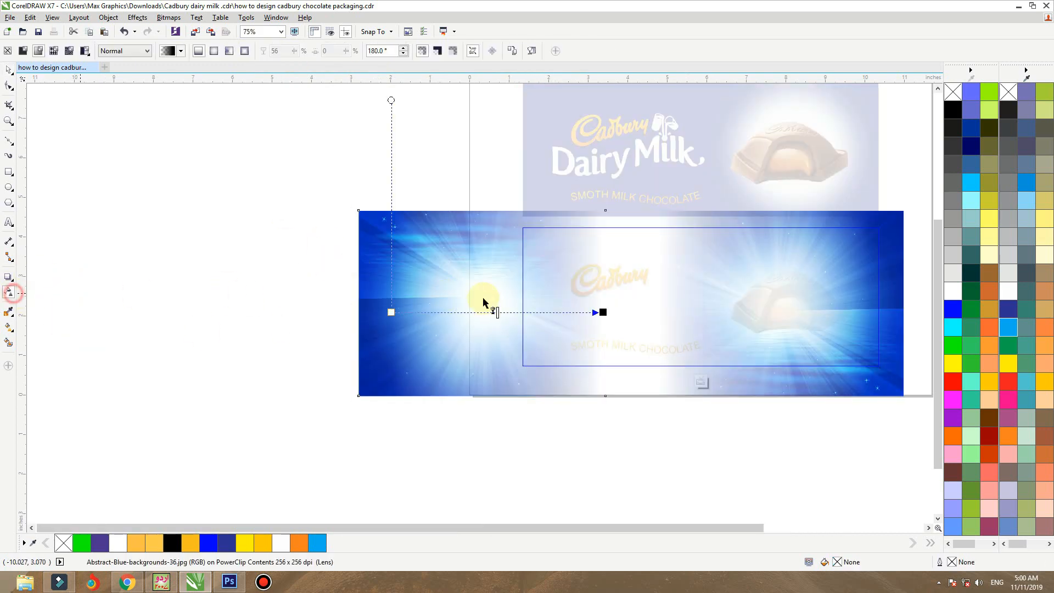
drag(455, 311, 538, 310)
key(space)
ctrl+click(392, 288)
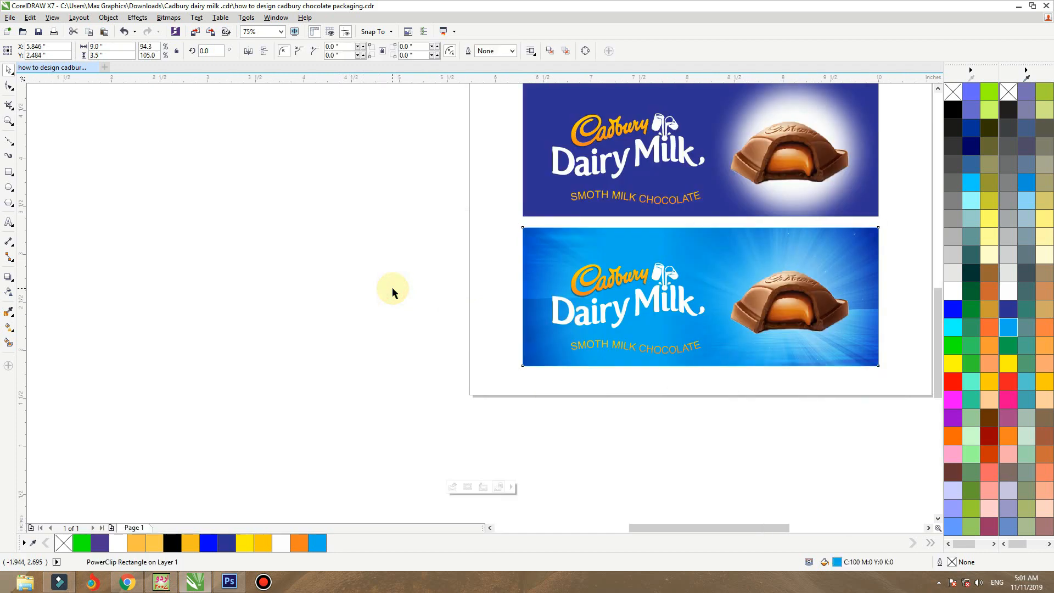
Sample the medium blue near the lower wrapper's left edge with the Color Eyedropper and fill the background rectangle with C96 M61 Y0 K0.
key(shift+F2)
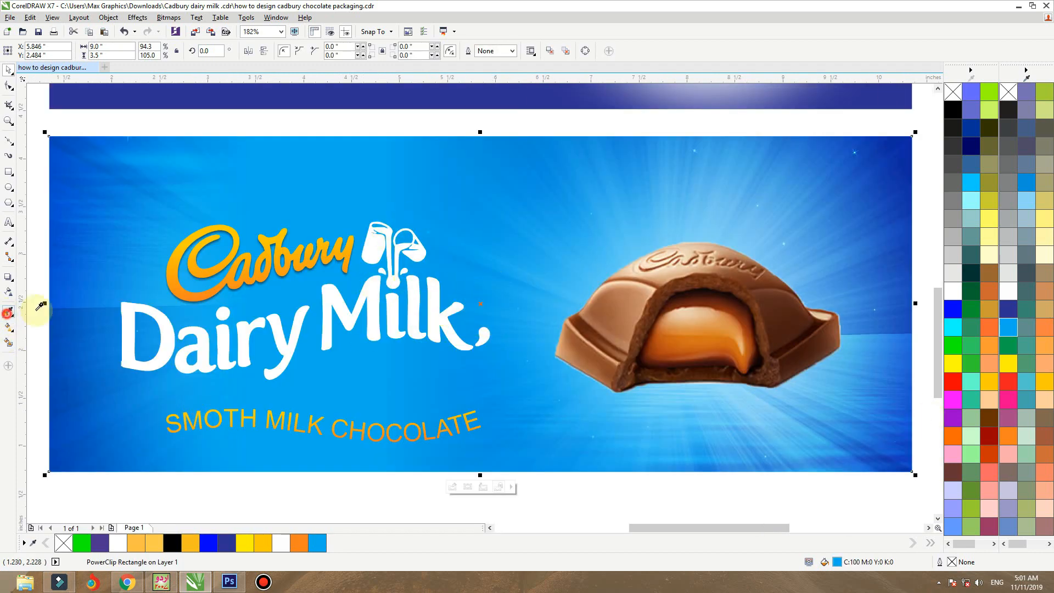
click(61, 289)
click(62, 275)
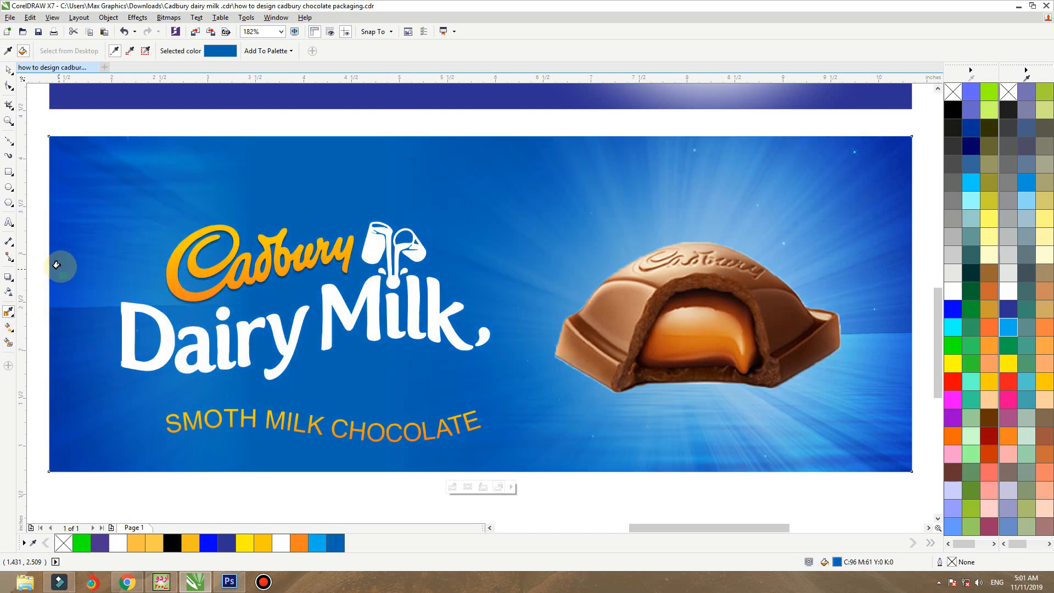
key(space)
Extend the left clipped image's transparency fade farther beyond the wrapper's left edge and finish editing the PowerClip.
ctrl+click(63, 257)
click(72, 267)
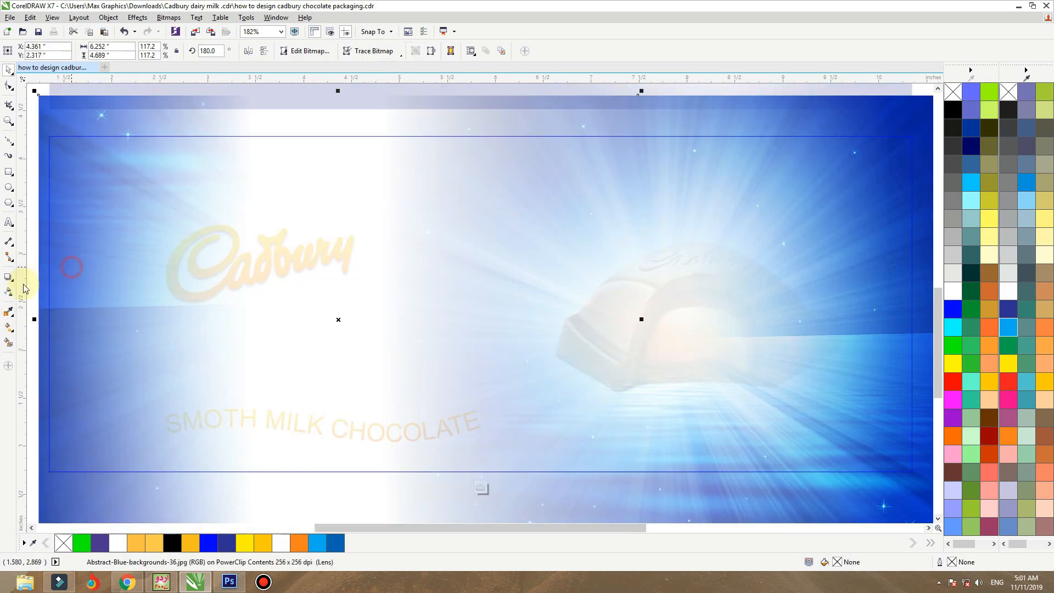
click(11, 295)
scroll(256, 310, down, 2)
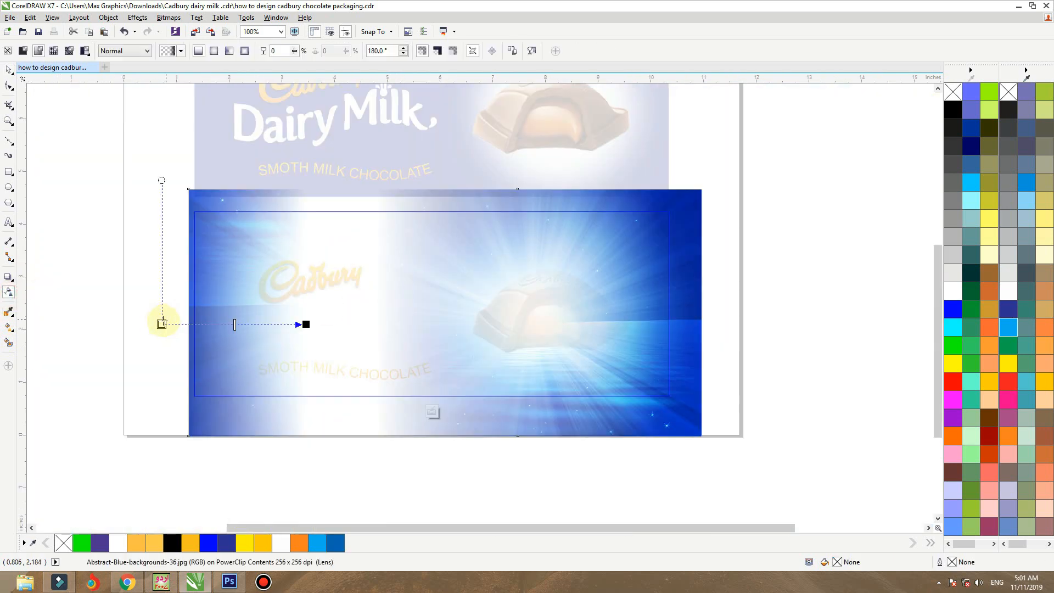
drag(162, 324, 146, 325)
key(space)
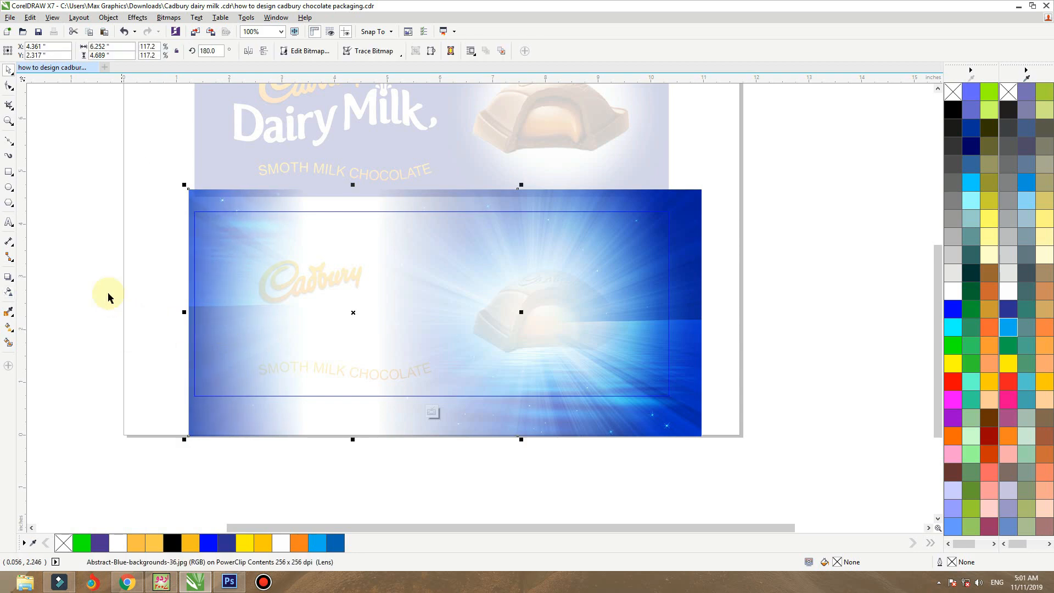
ctrl+click(98, 278)
click(103, 240)
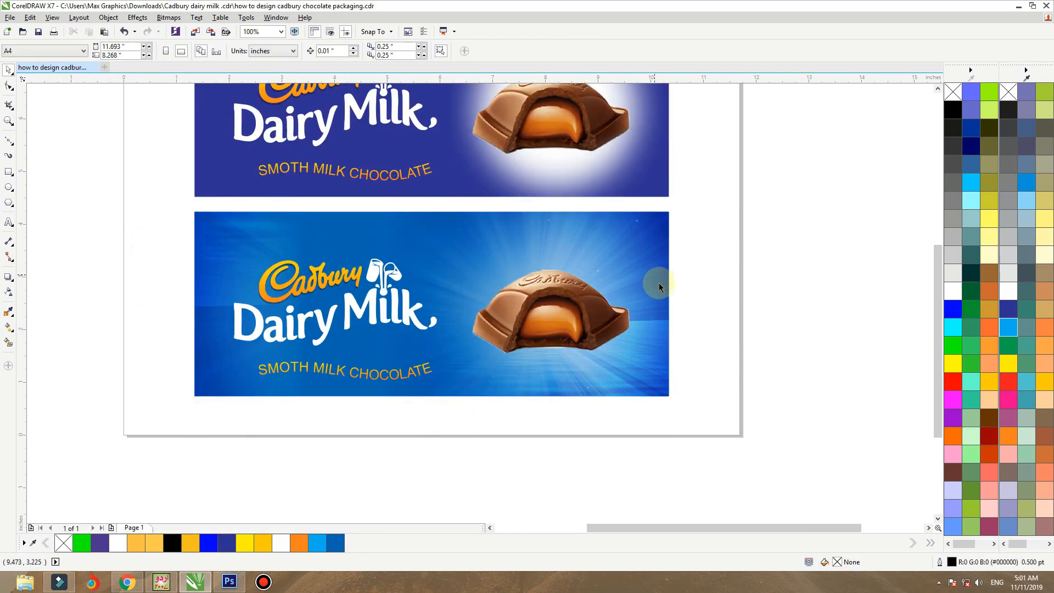
click(655, 268)
click(736, 244)
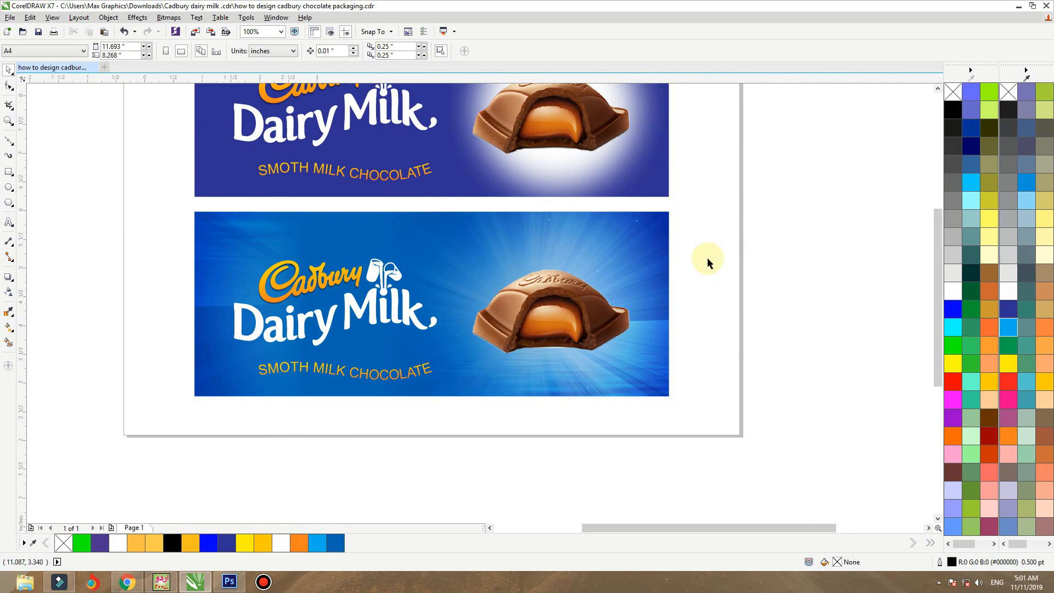
scroll(708, 257, up, 1)
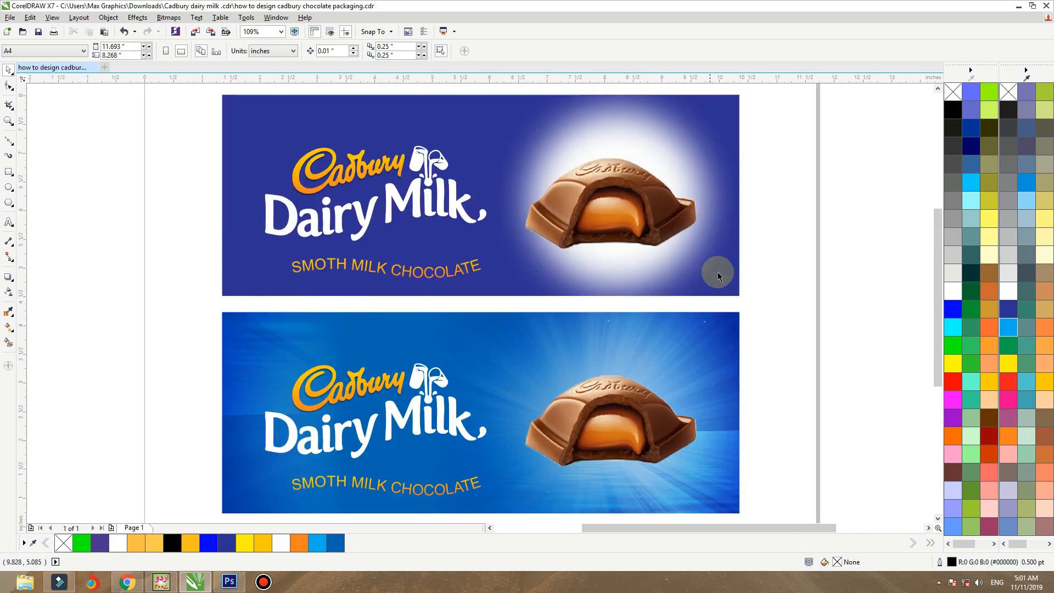
Group the objects of each wrapper separately and start a selected-only JPG export of the upper wrapper to the desktop as 1.
drag(780, 297, 154, 541)
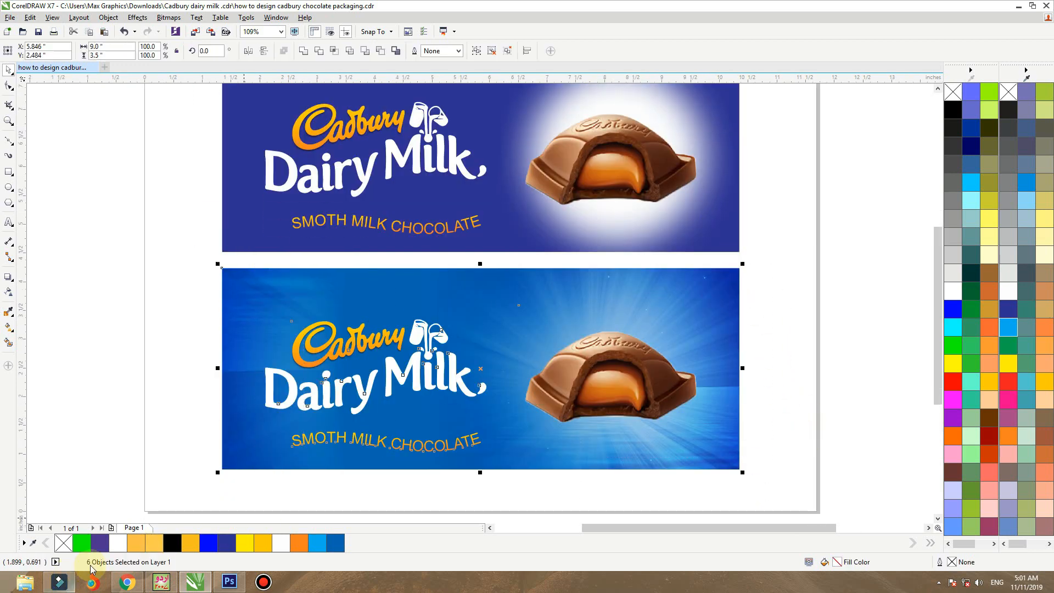
drag(787, 311, 124, 34)
click(211, 33)
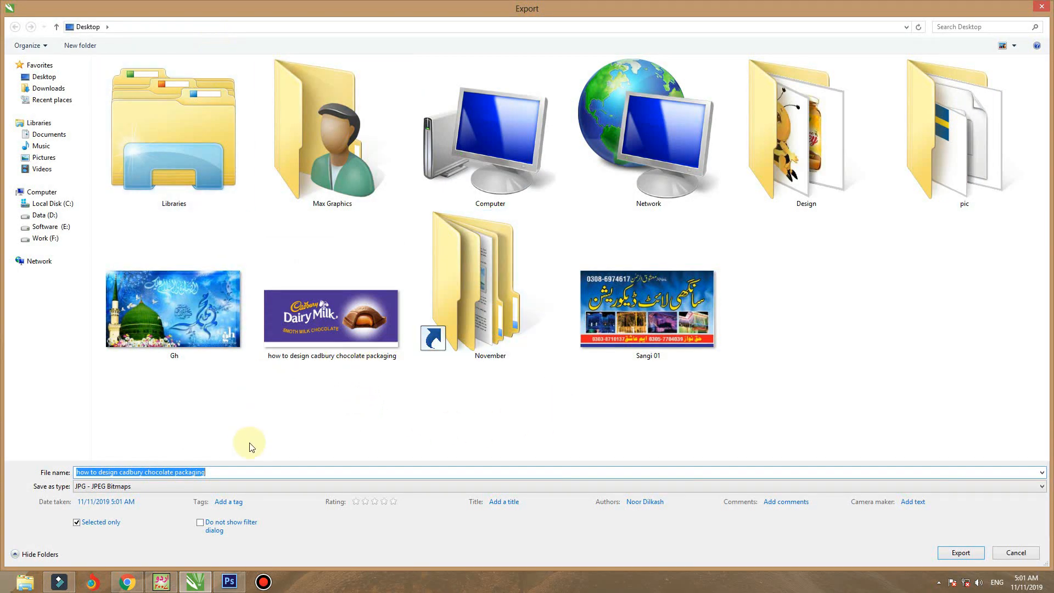
key(Return)
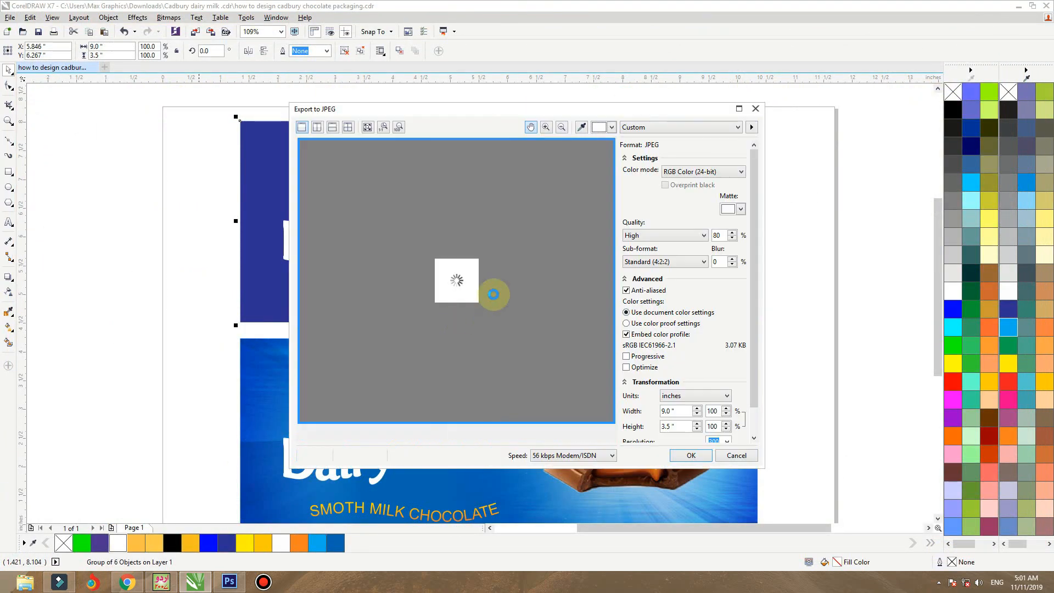
Set the JPEG resolution to 500 with RGB Color (24-bit) and complete the upper wrapper's export.
click(708, 173)
click(708, 174)
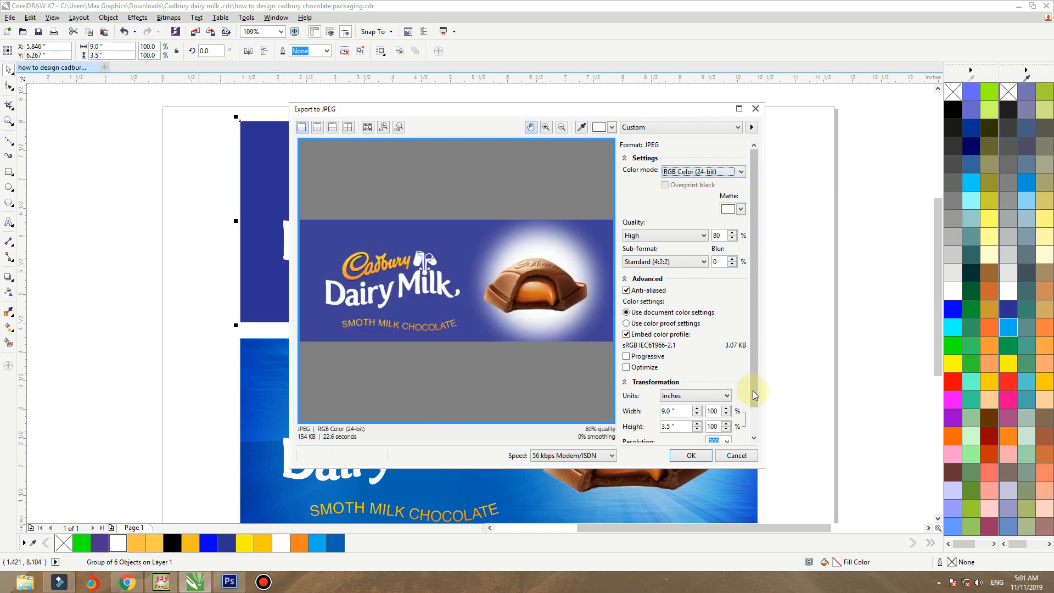
scroll(754, 394, down, 1)
click(710, 413)
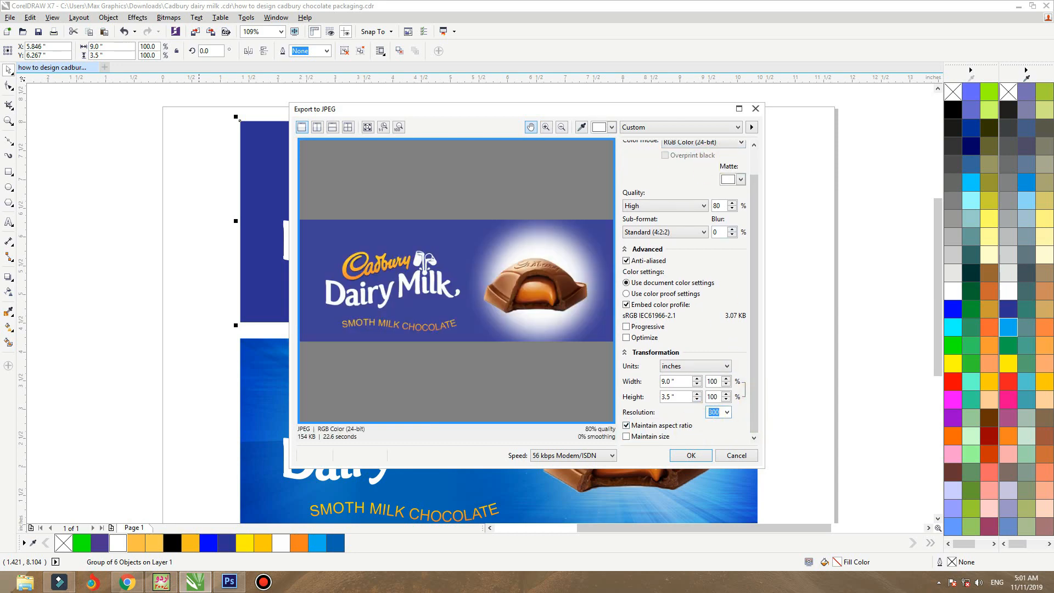
key(Return)
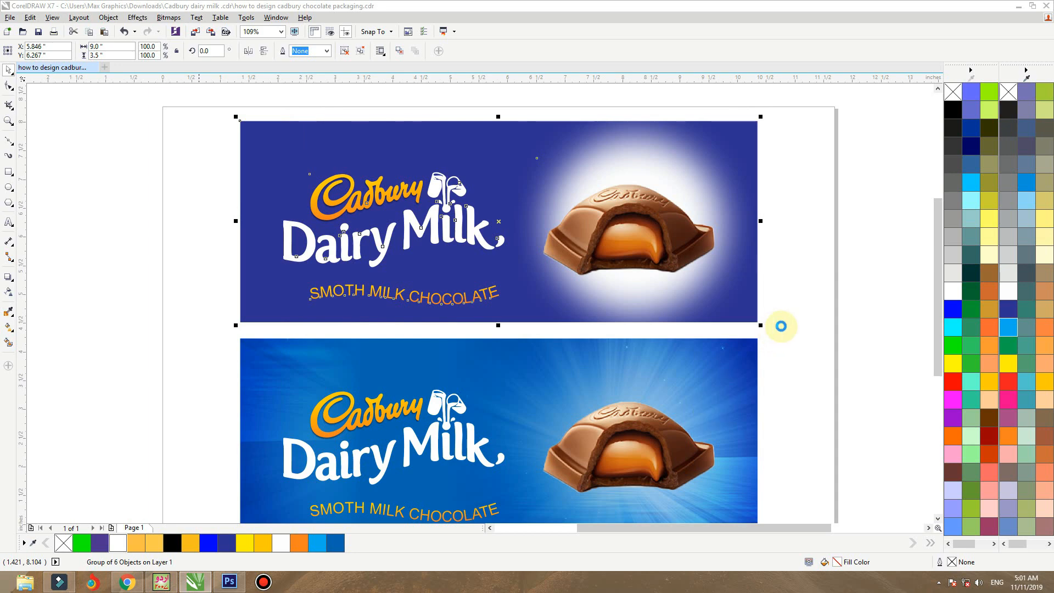
Export the lower light-ray wrapper group to the desktop as a JPG named 2.
scroll(324, 384, down, 2)
click(332, 361)
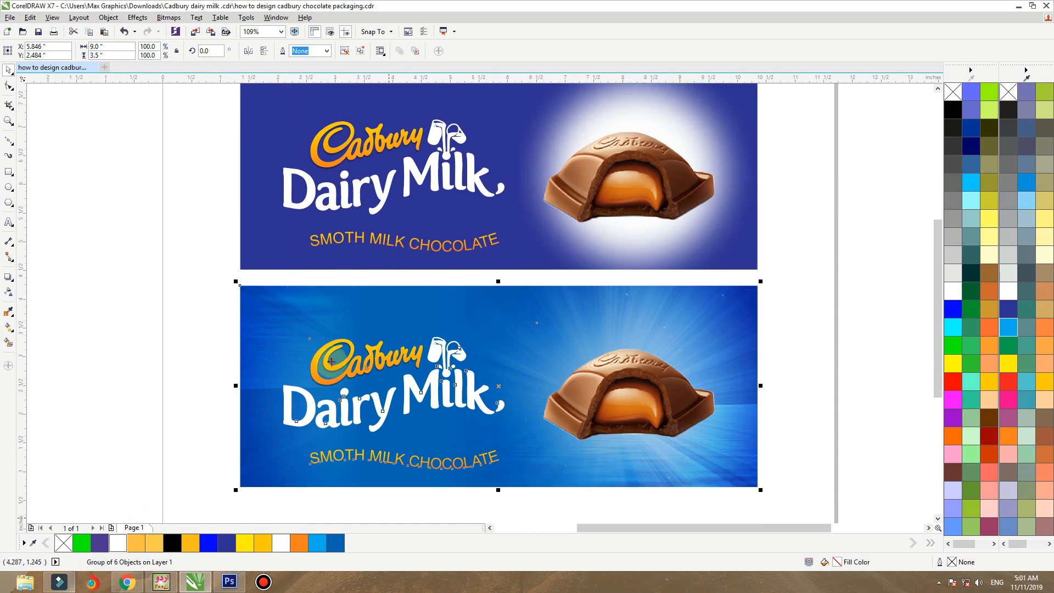
click(224, 37)
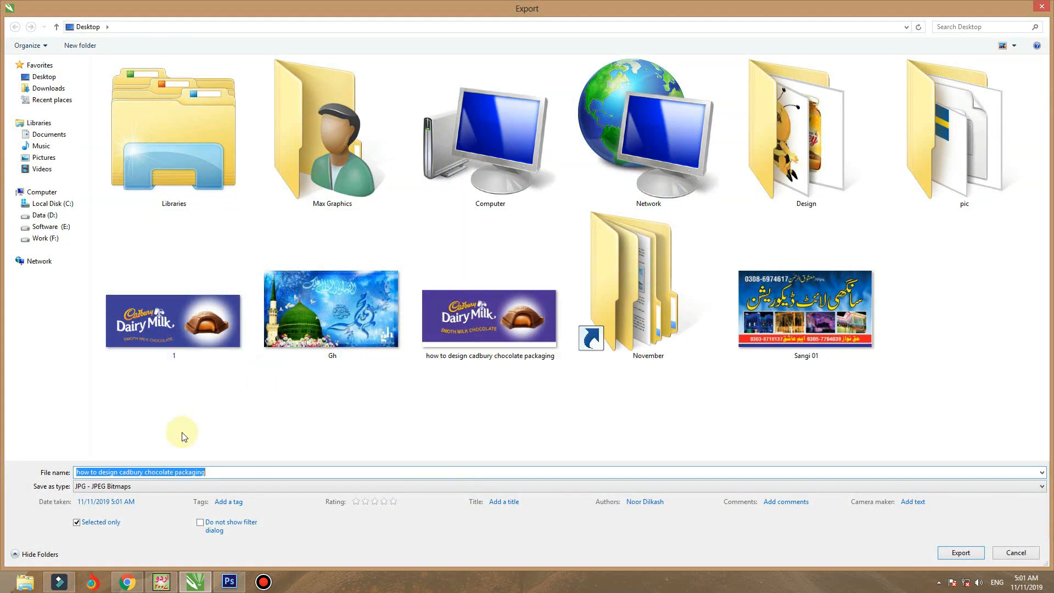
key(Return)
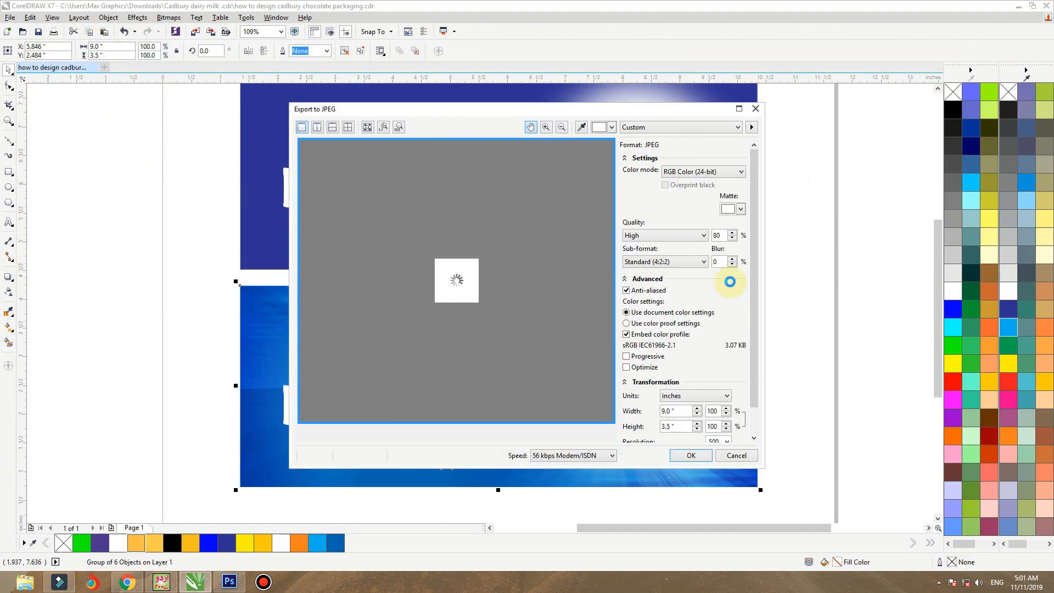
click(697, 456)
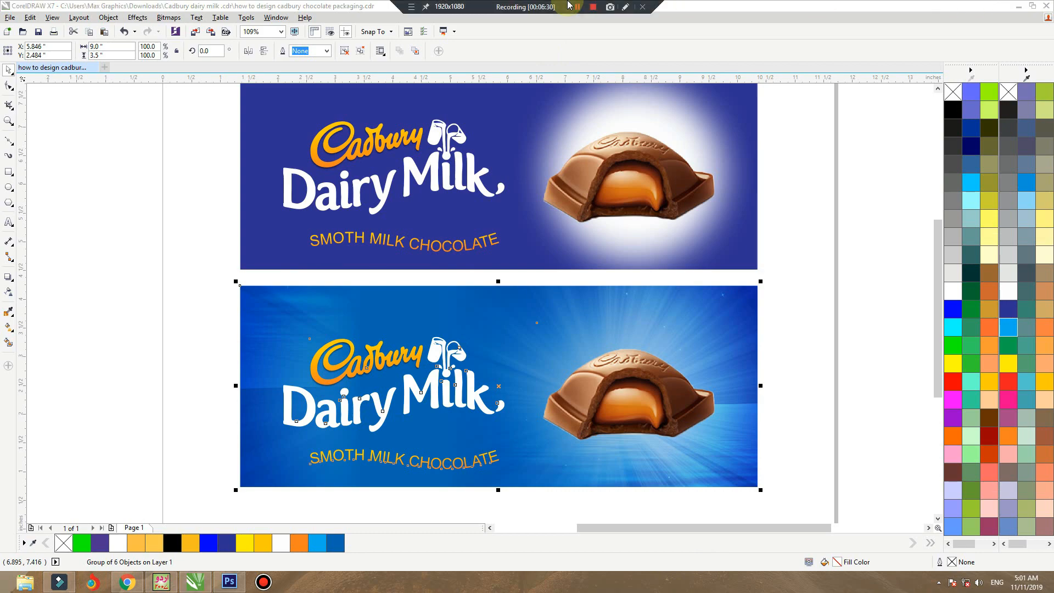
Switch to Photoshop with Chocolate-Packaging-Mockup1.psd and leave the Chocolate Purple group's name as it is.
click(1019, 6)
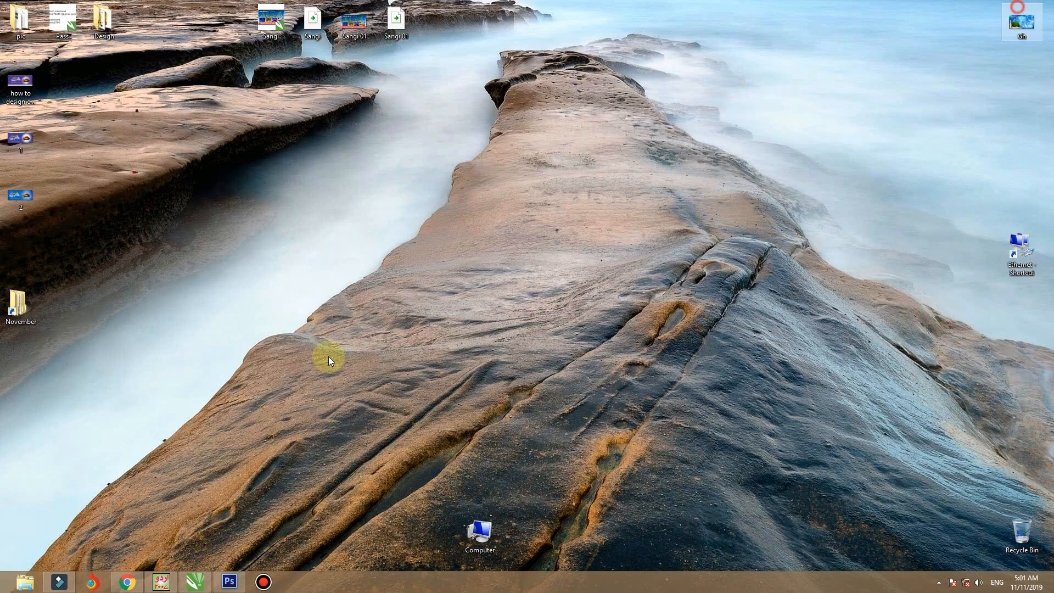
click(229, 582)
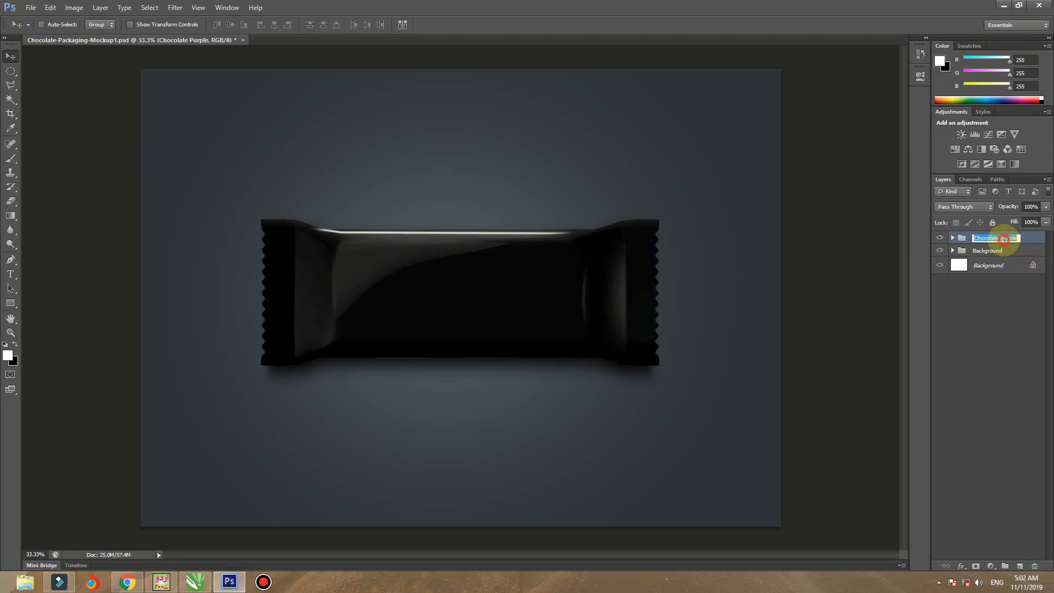
click(954, 238)
click(954, 238)
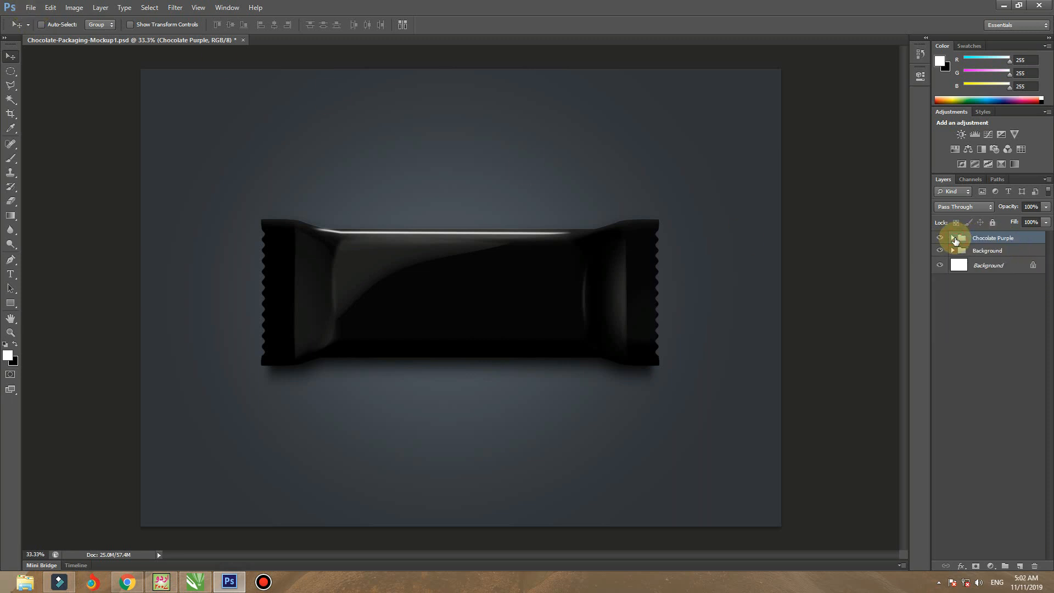
click(954, 239)
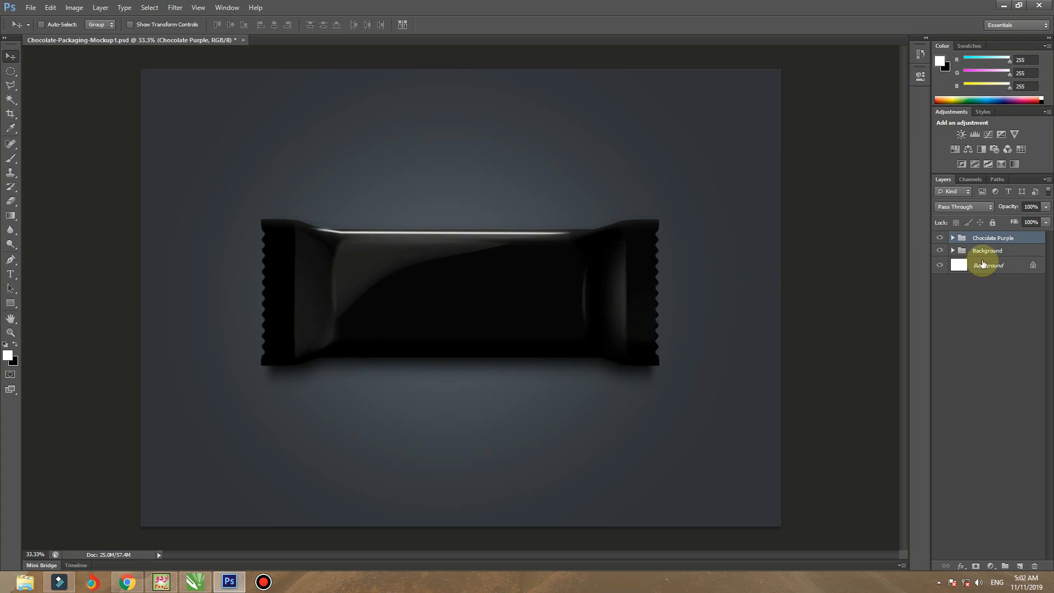
Duplicate the Chocolate Purple wrapper group and arrange the two wrappers one above the other on the mockup.
drag(523, 301, 528, 169)
drag(496, 319, 493, 391)
drag(490, 164, 489, 207)
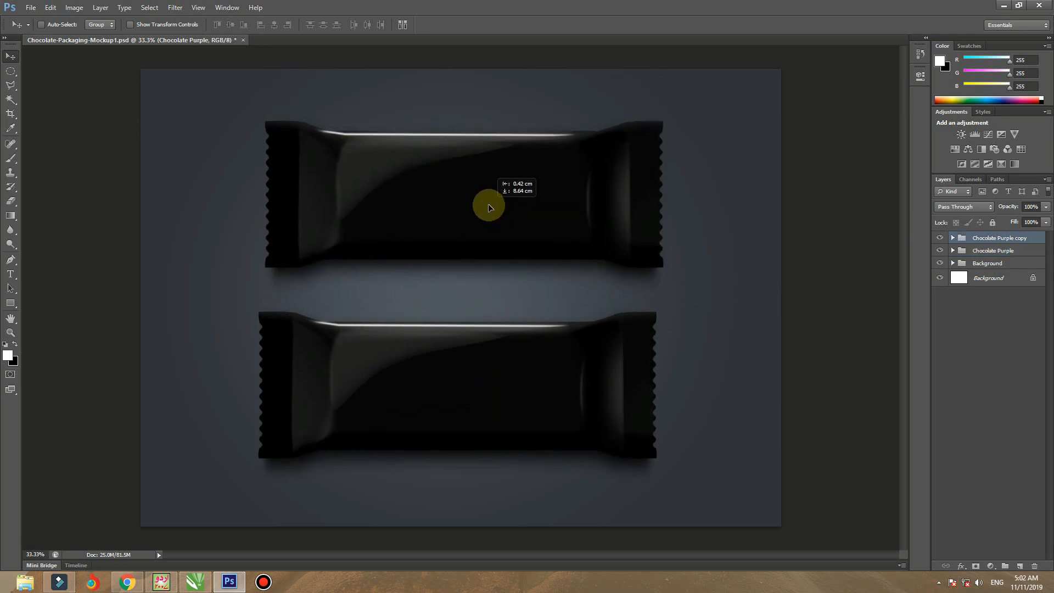
Open the Label Design smart object inside the Chocolate Purple copy group for editing.
click(954, 238)
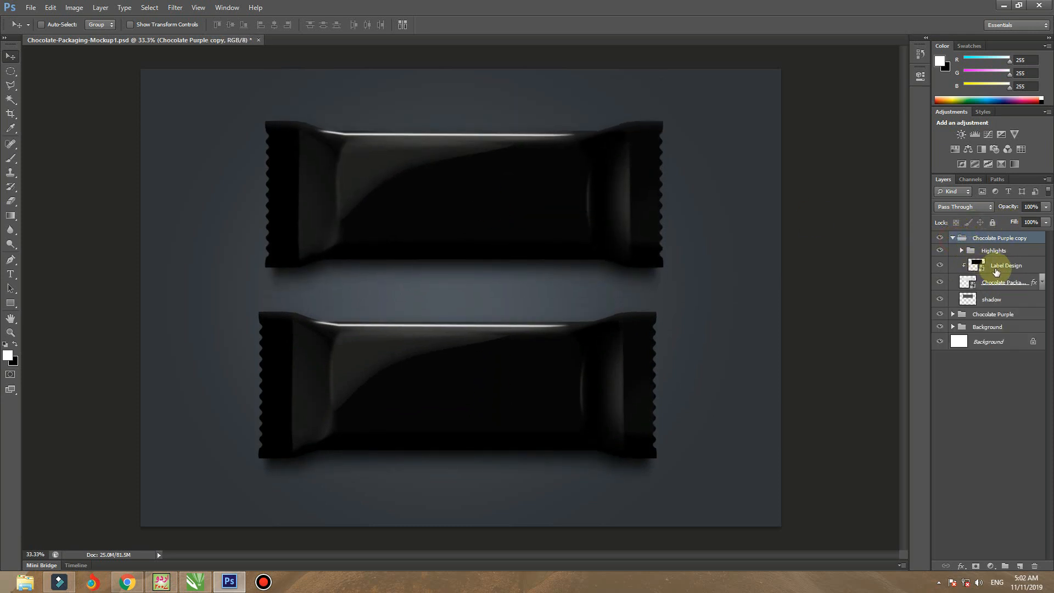
double_click(1006, 266)
double_click(976, 266)
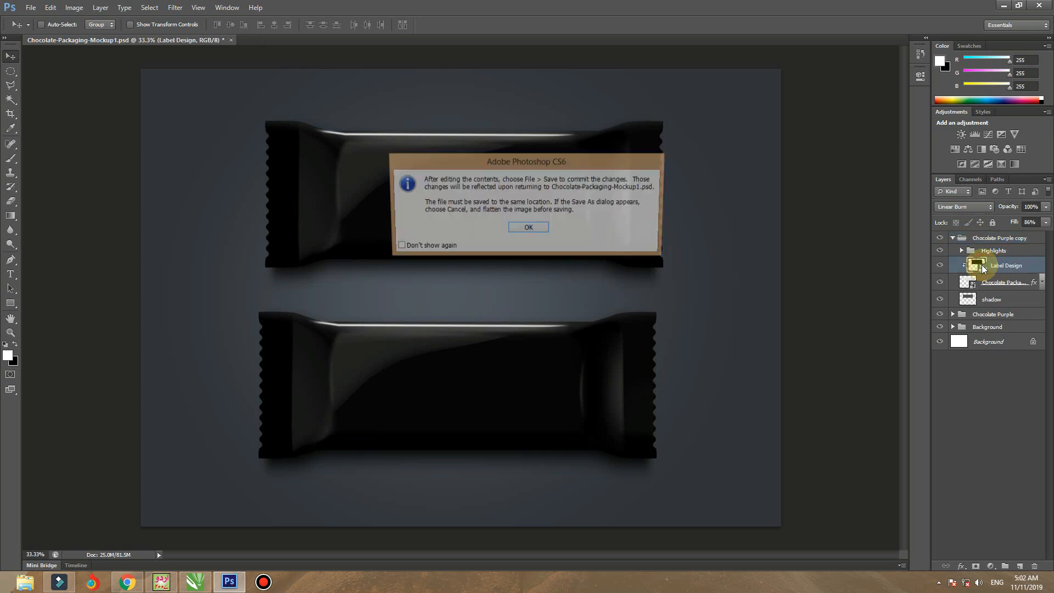
click(530, 228)
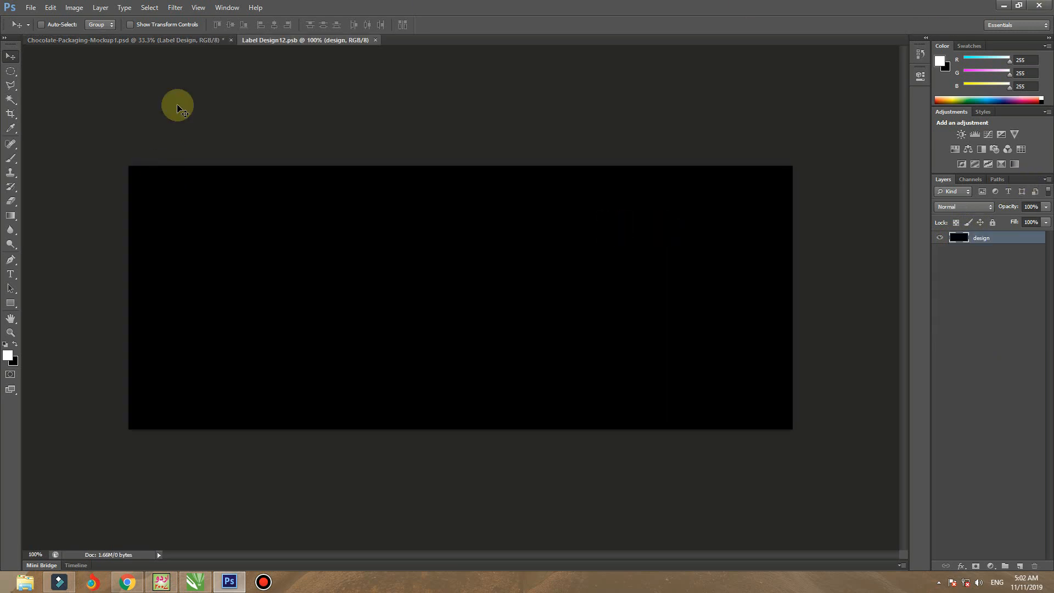
Place the JPEG image 1 in the label, scale it to cover the whole canvas, and save and close the smart object.
click(31, 8)
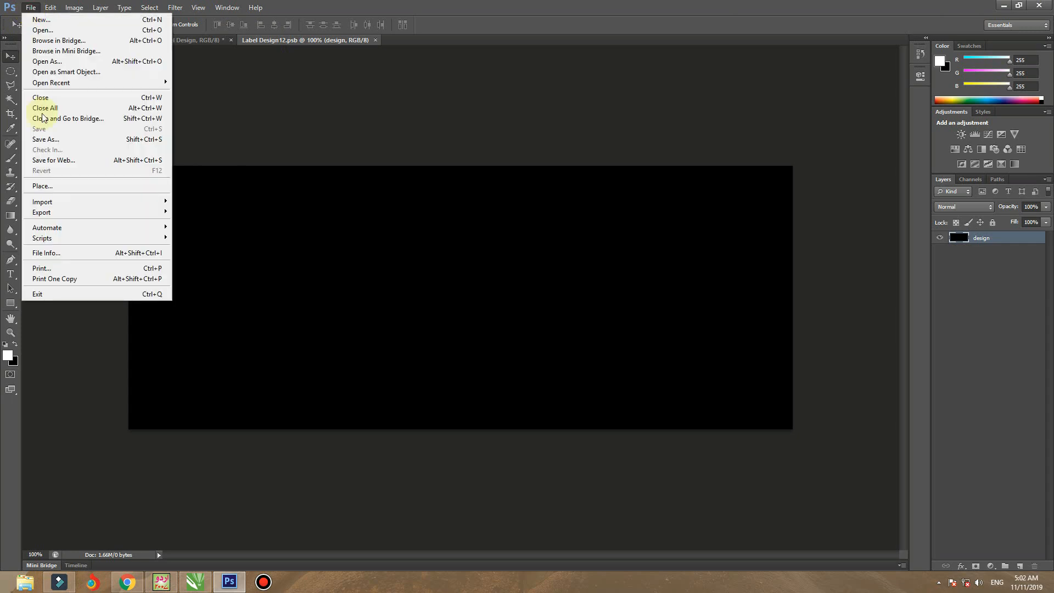
click(62, 187)
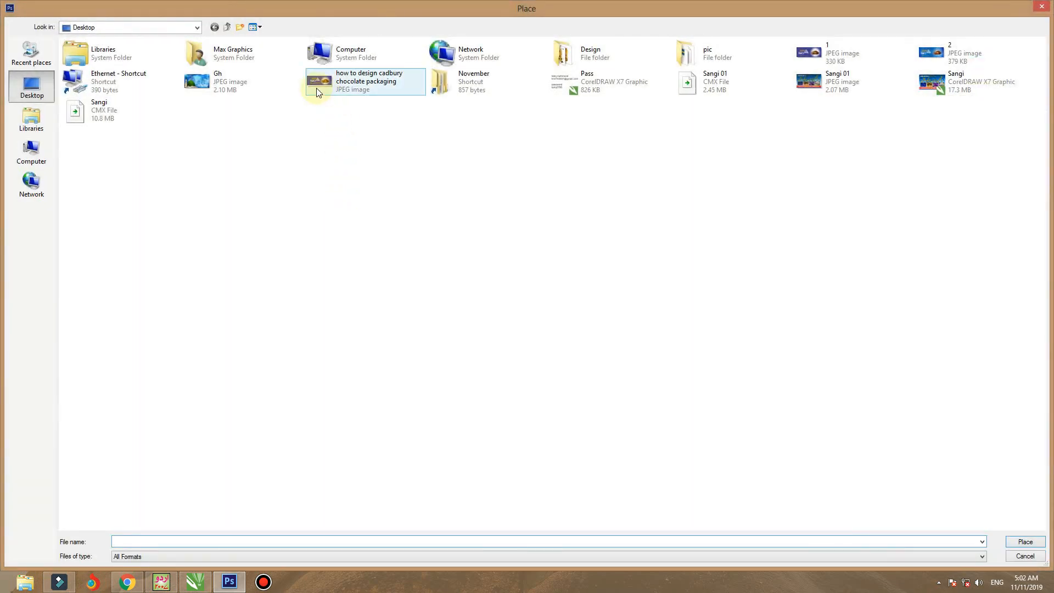
double_click(834, 61)
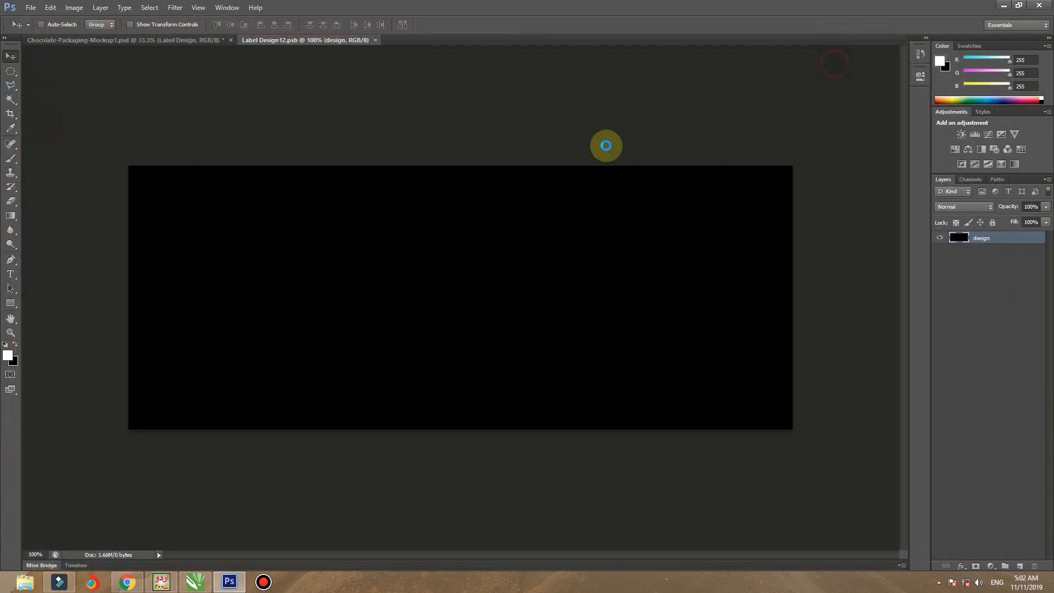
drag(638, 229, 790, 159)
key(Return)
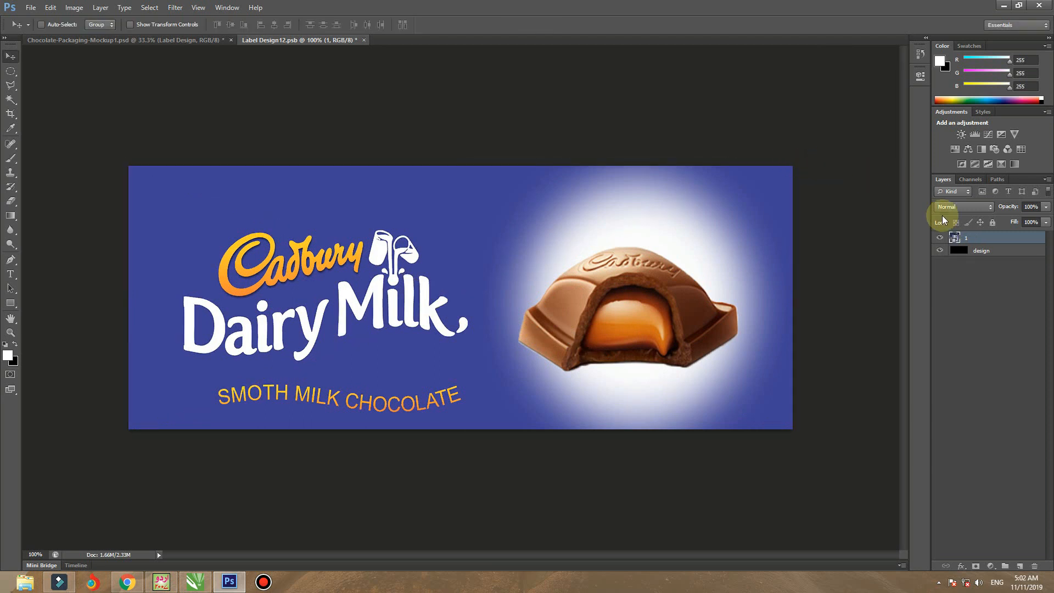
click(364, 40)
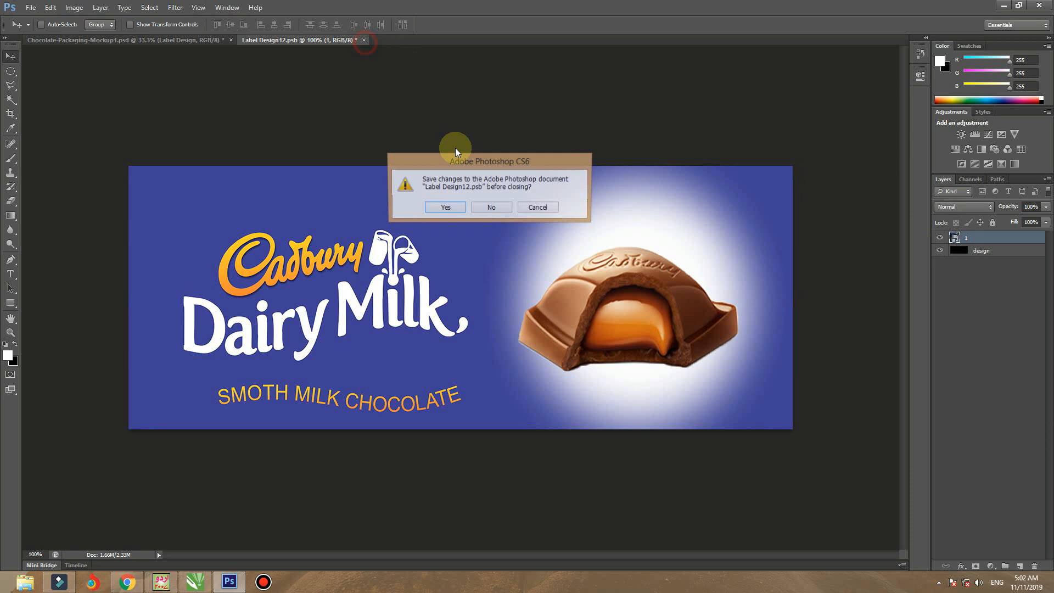
click(447, 204)
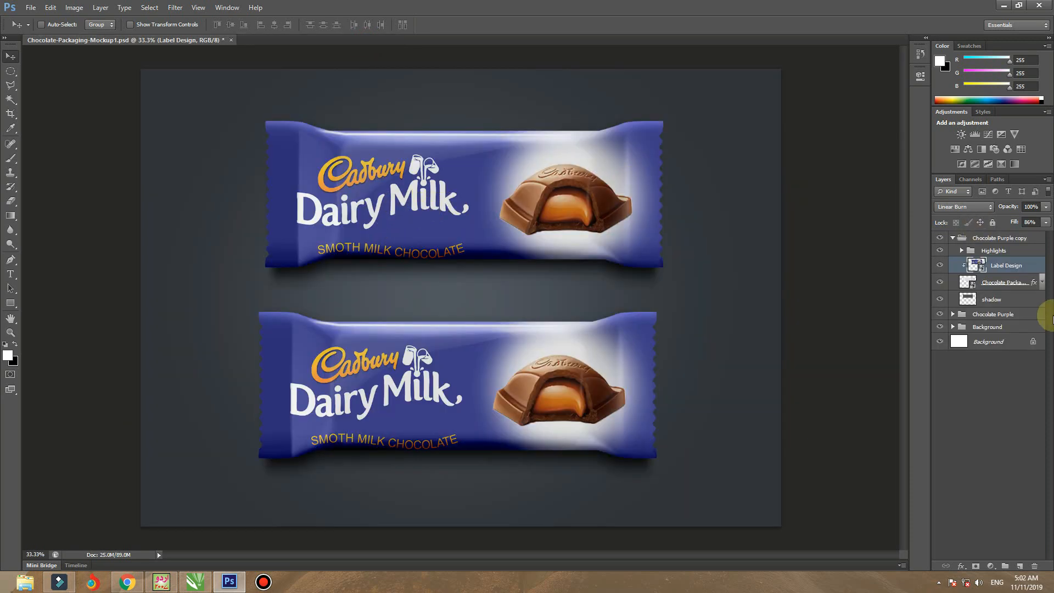
Reopen the Label Design smart object, shift the placed artwork slightly upward, and delete the black design layer beneath it.
double_click(976, 265)
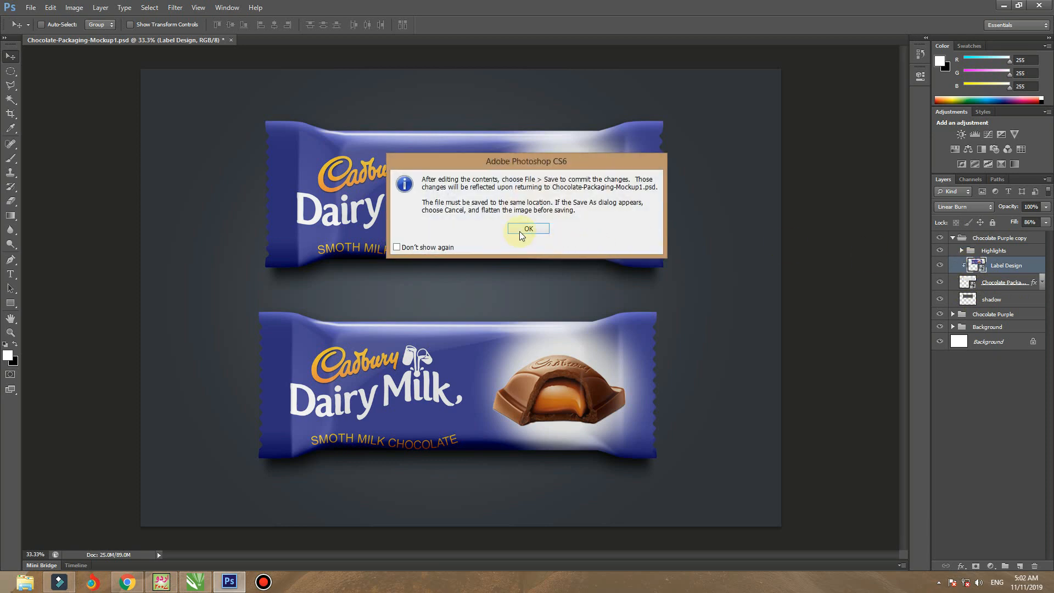
click(525, 231)
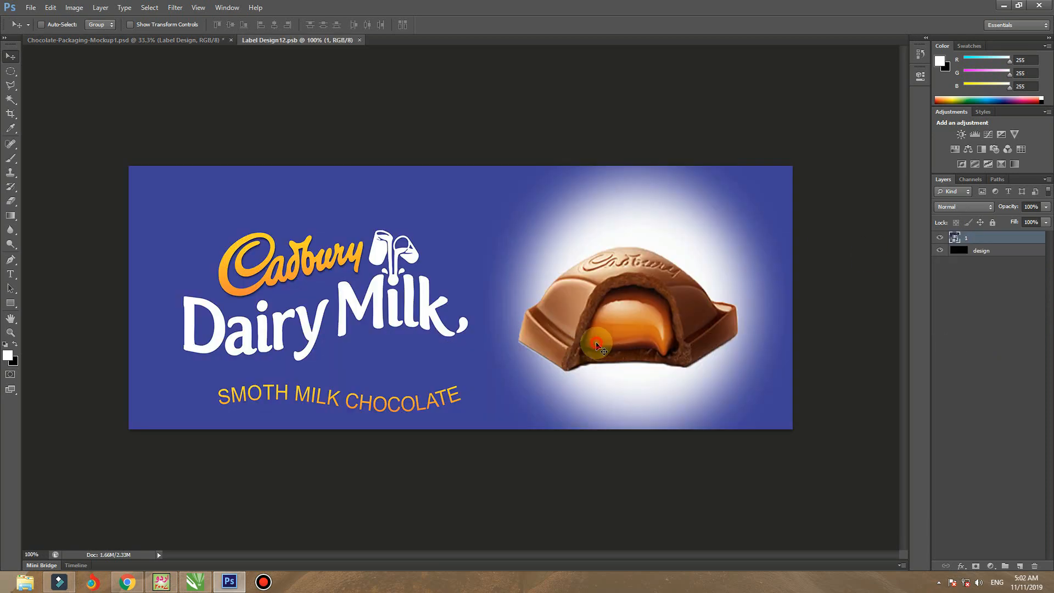
drag(596, 341, 596, 331)
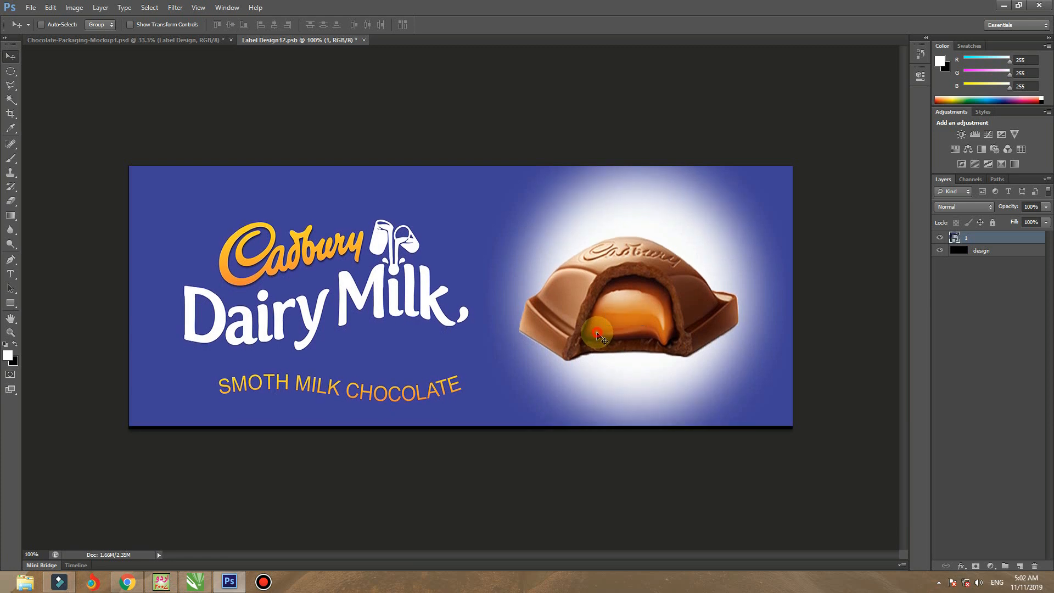
click(983, 252)
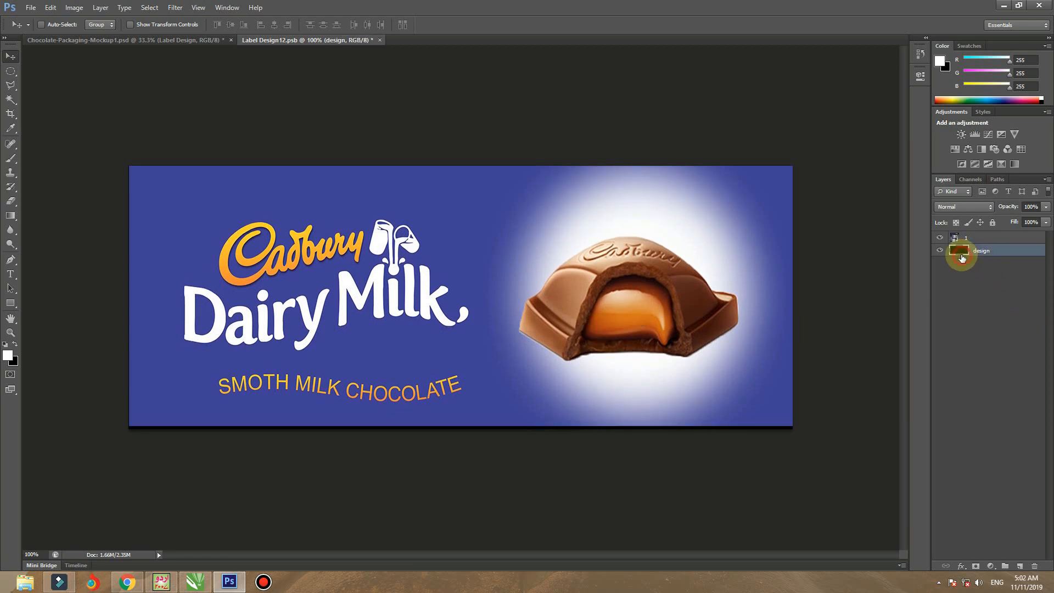
key(Delete)
Duplicate the artwork layer downward to cover the gap along the label's bottom edge and merge both layers into one.
drag(651, 286, 644, 457)
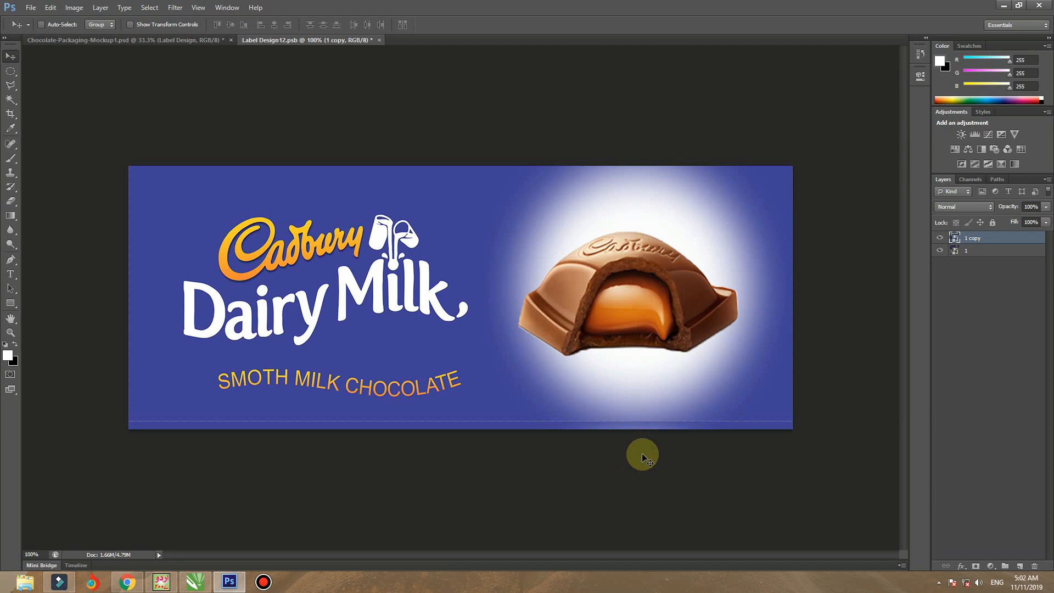
key(Up)
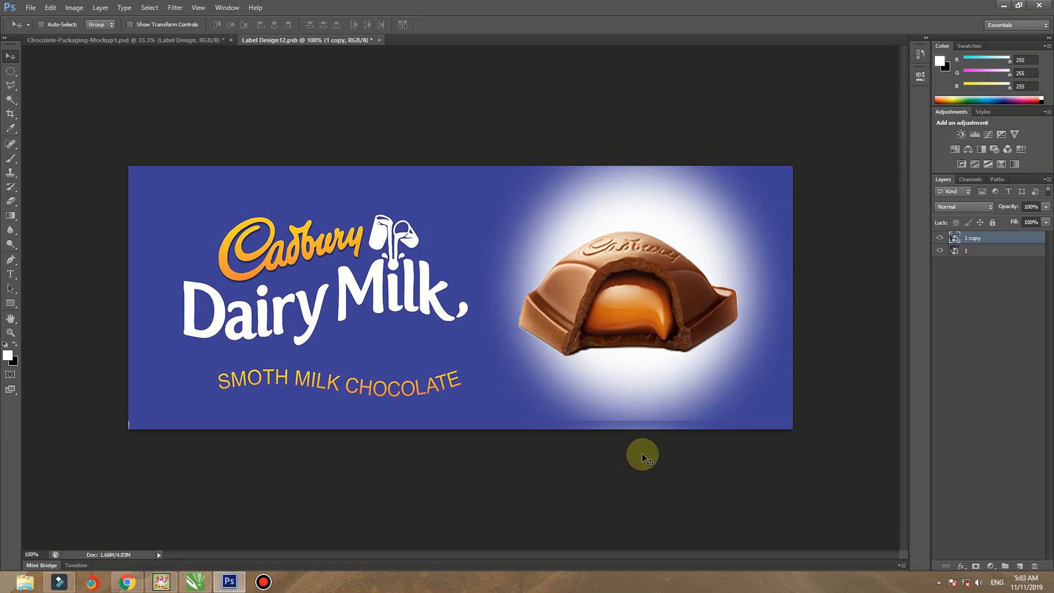
key(ctrl+e)
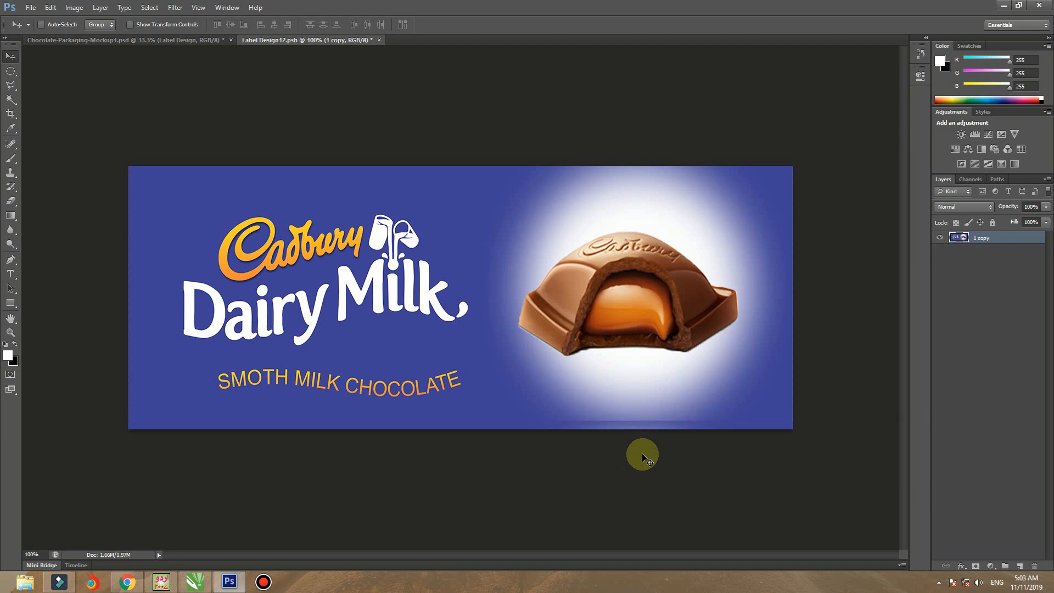
Crop the merged label to the canvas bounds, deleting the overhanging pixels, and save and close the smart object.
key(c)
click(474, 324)
key(Return)
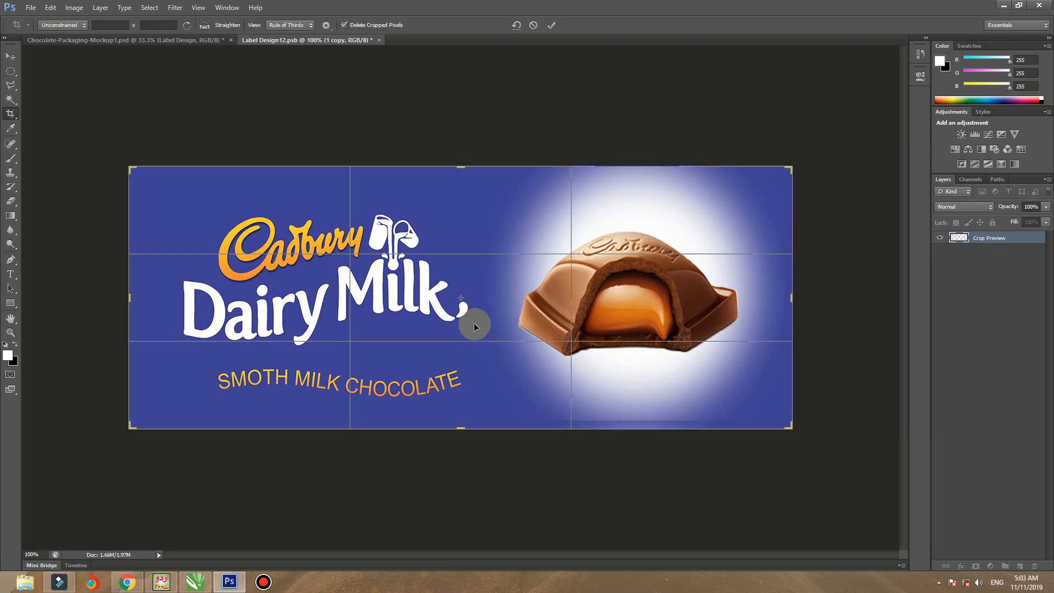
click(11, 56)
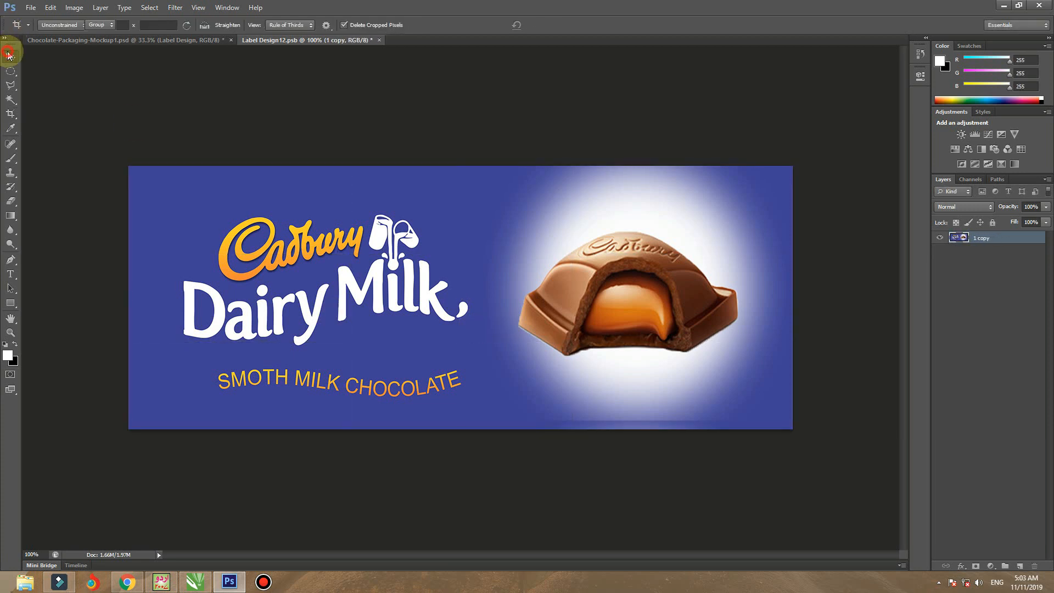
click(380, 40)
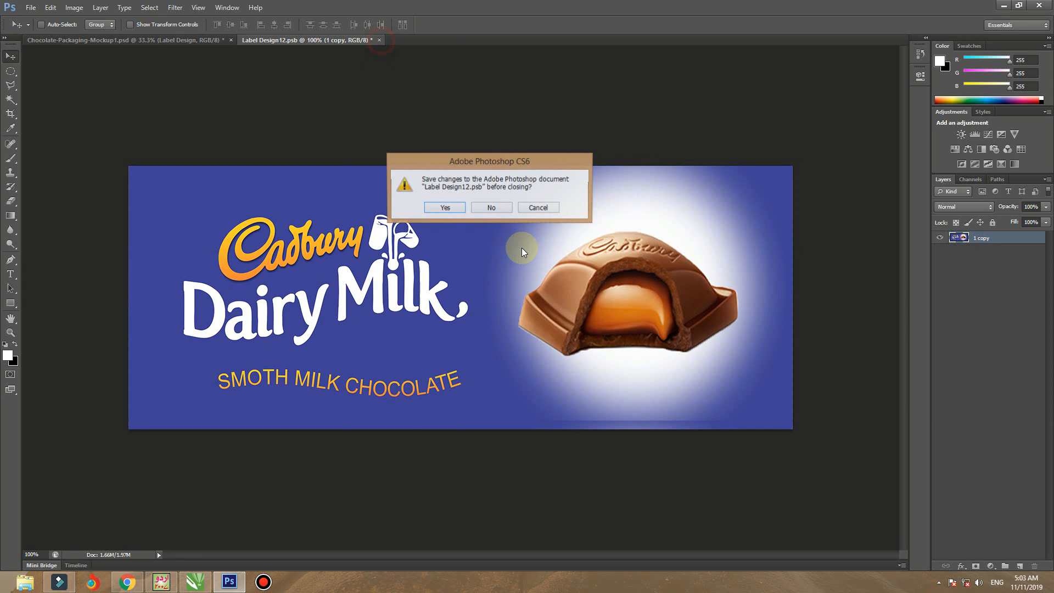
click(445, 208)
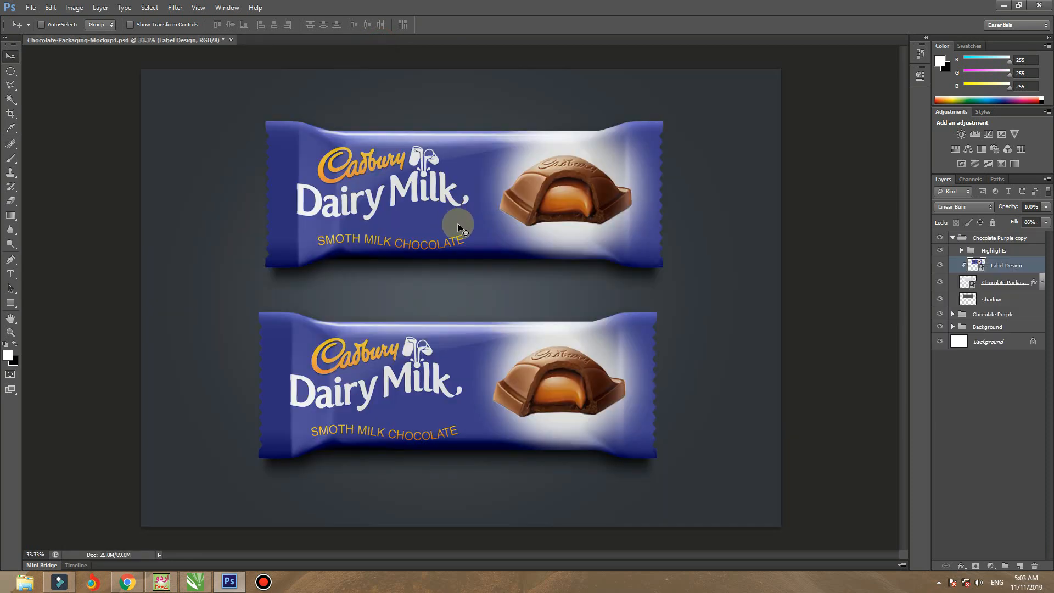
Collapse the Chocolate Purple copy group and delete the Chocolate Purple group holding the lower chocolate bar.
click(1012, 316)
click(953, 238)
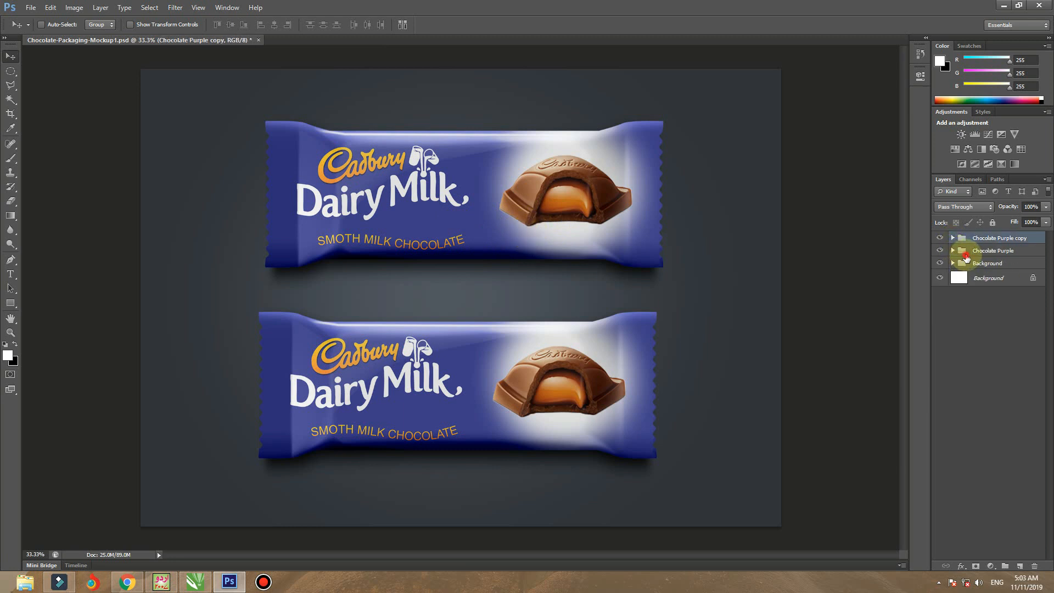
click(967, 256)
click(953, 251)
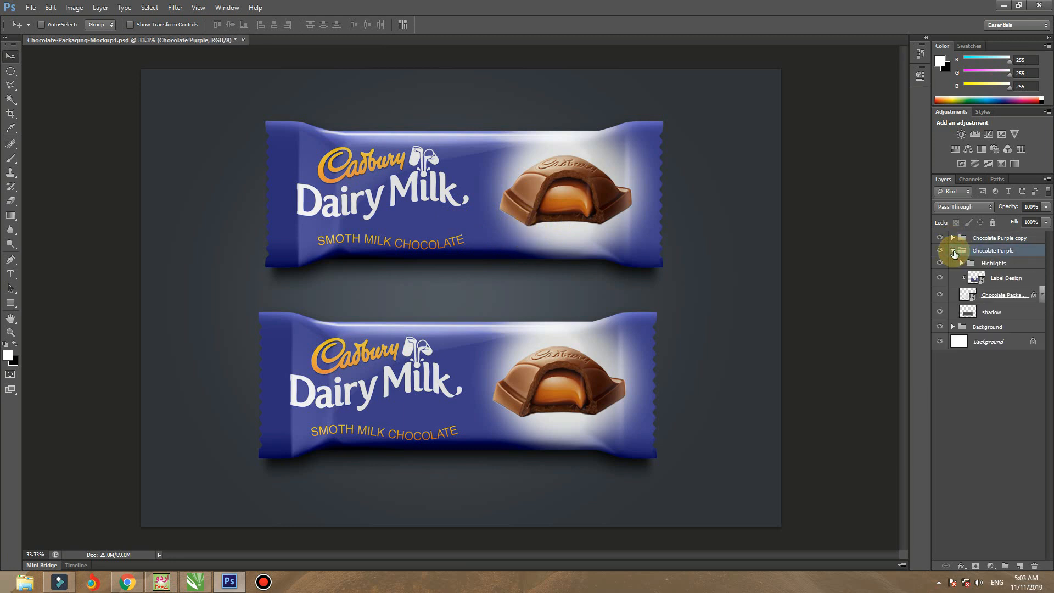
click(955, 252)
key(Delete)
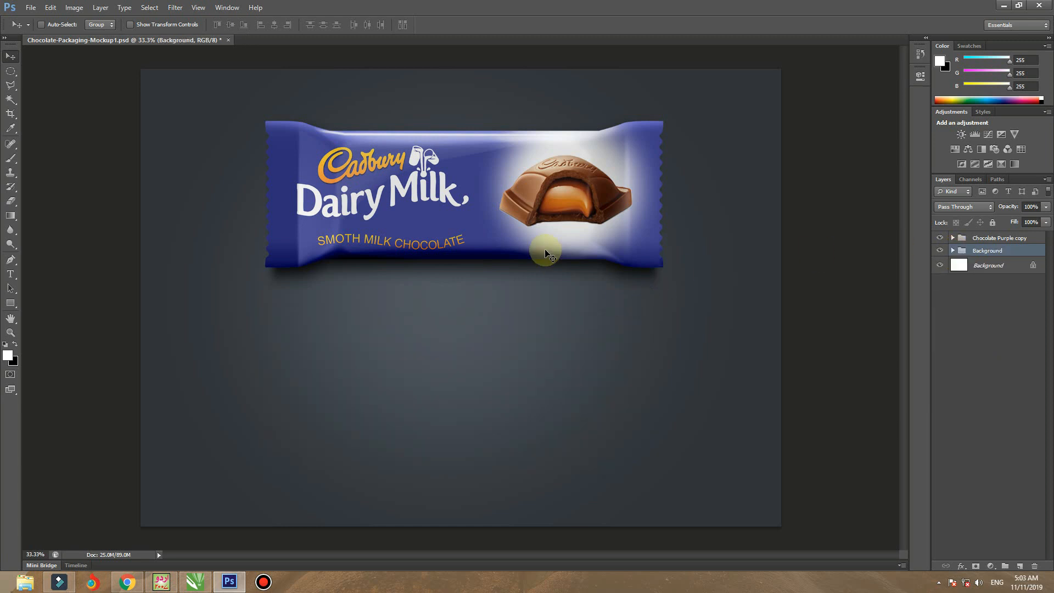
Move the remaining bar's Chocolate Purple copy group down to the middle of the canvas.
click(506, 215)
click(992, 240)
drag(473, 305, 474, 333)
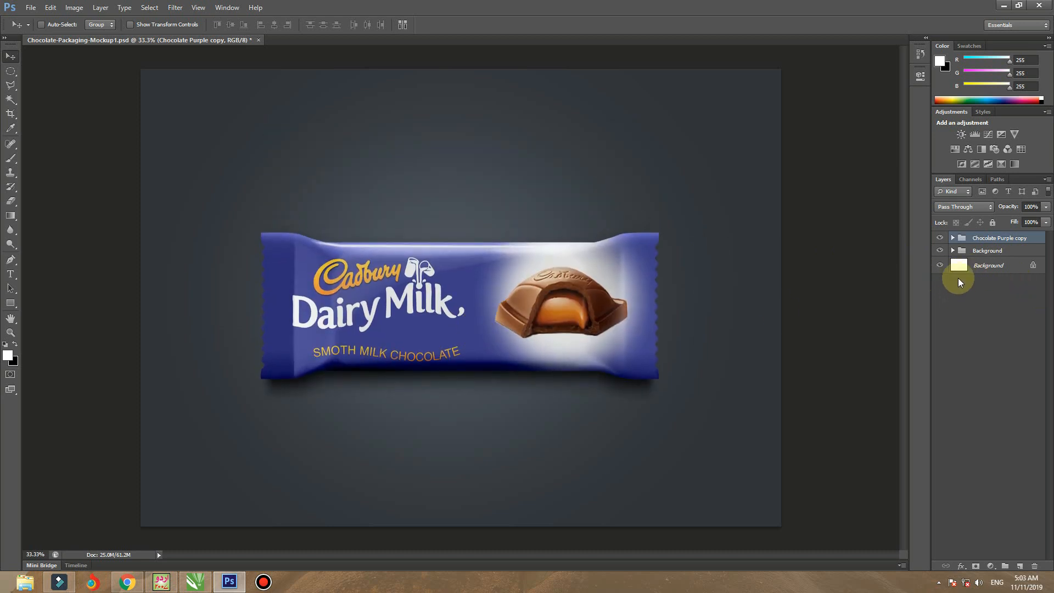
Open the Label Design smart object in the Chocolate Purple copy group and scale its artwork down slightly about the centre.
click(953, 238)
double_click(976, 266)
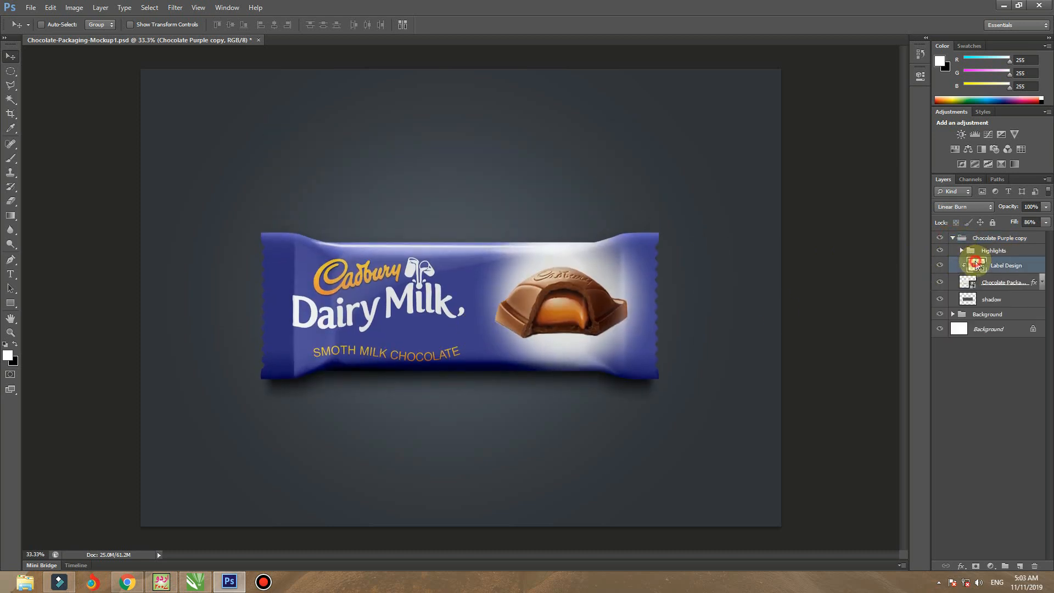
click(525, 229)
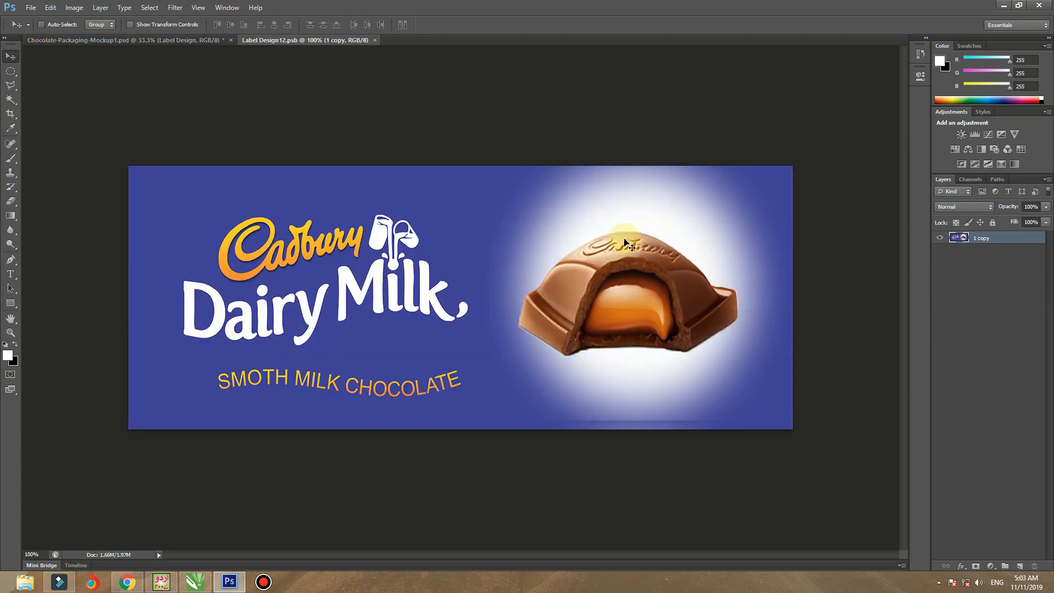
key(ctrl+t)
drag(790, 169, 779, 179)
key(Return)
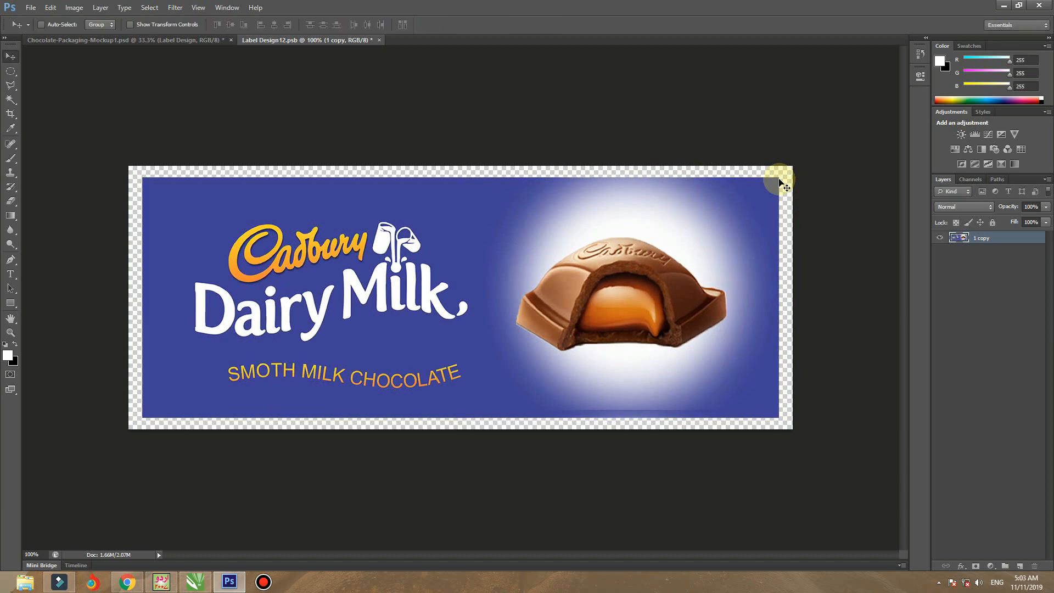
Duplicate the artwork layer, sample the wrapper's blue (RGB 62, 64, 149), and fill the lower layer with it to cover the transparent border.
key(ctrl+j)
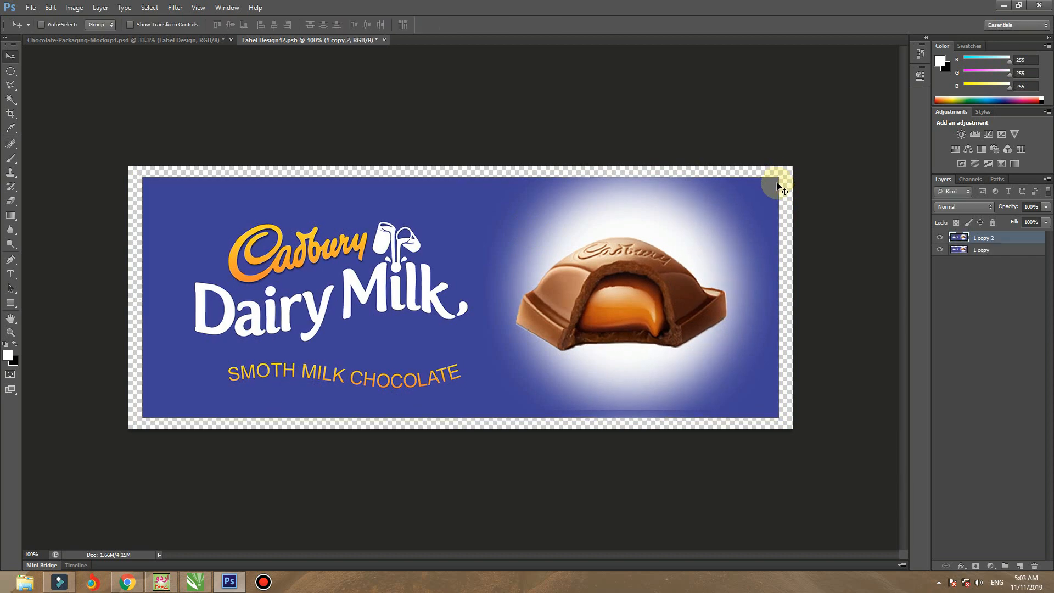
click(951, 253)
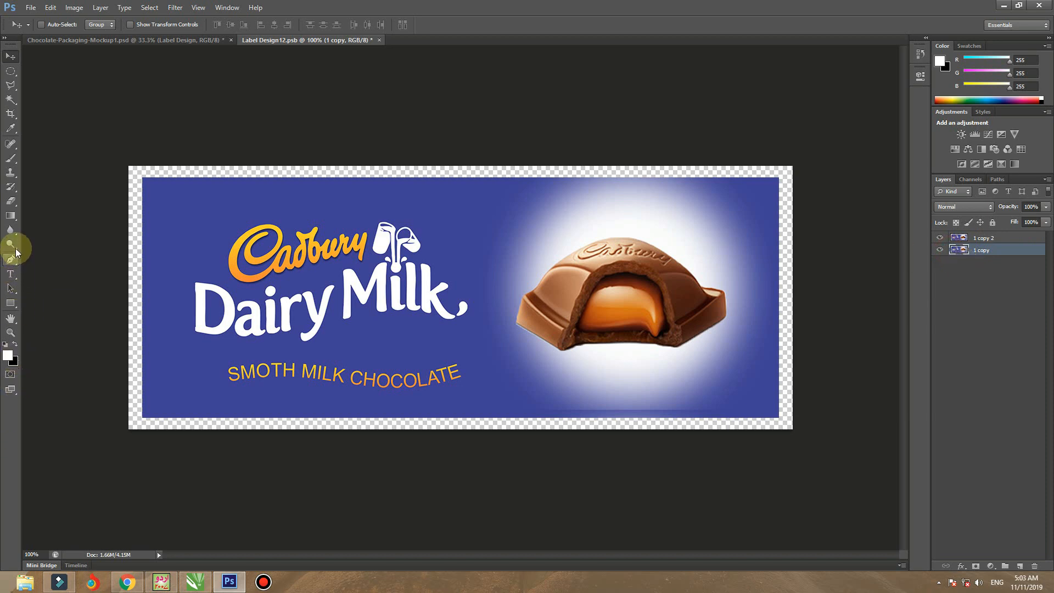
key(i)
drag(173, 240, 172, 271)
key(ctrl+BackSpace)
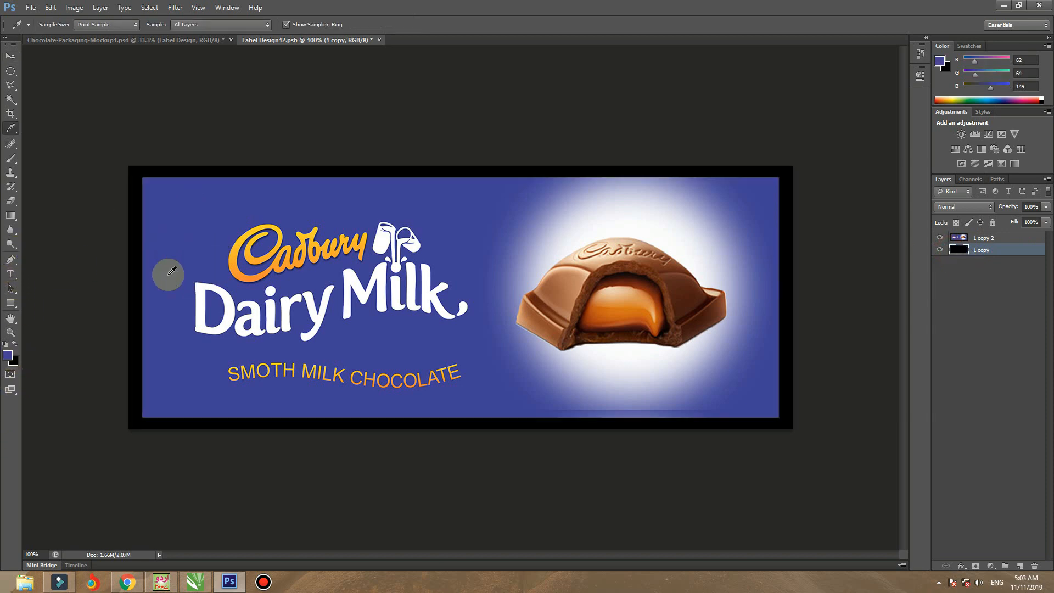
key(x)
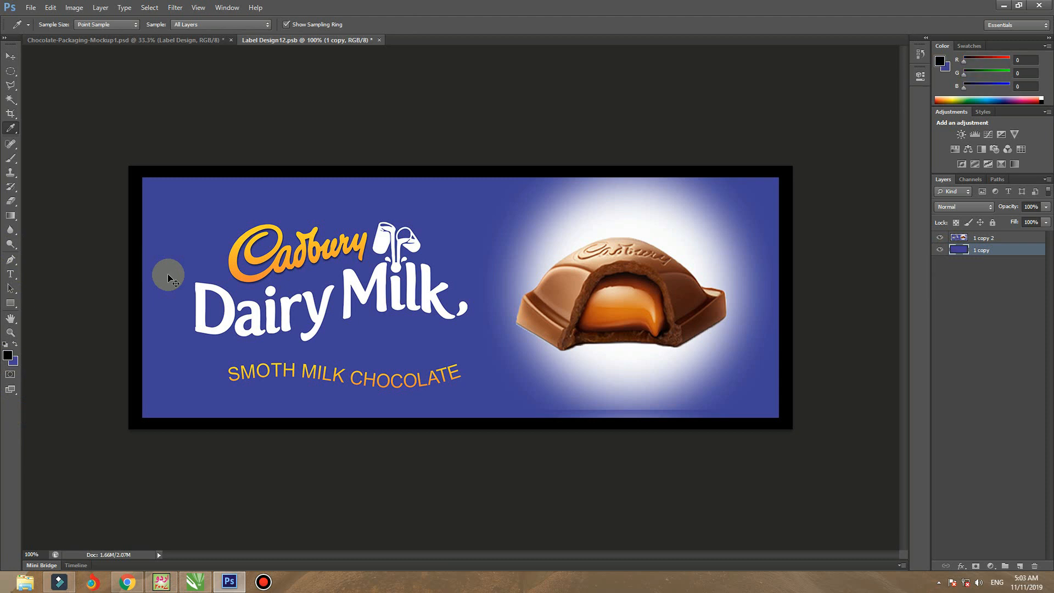
key(ctrl+BackSpace)
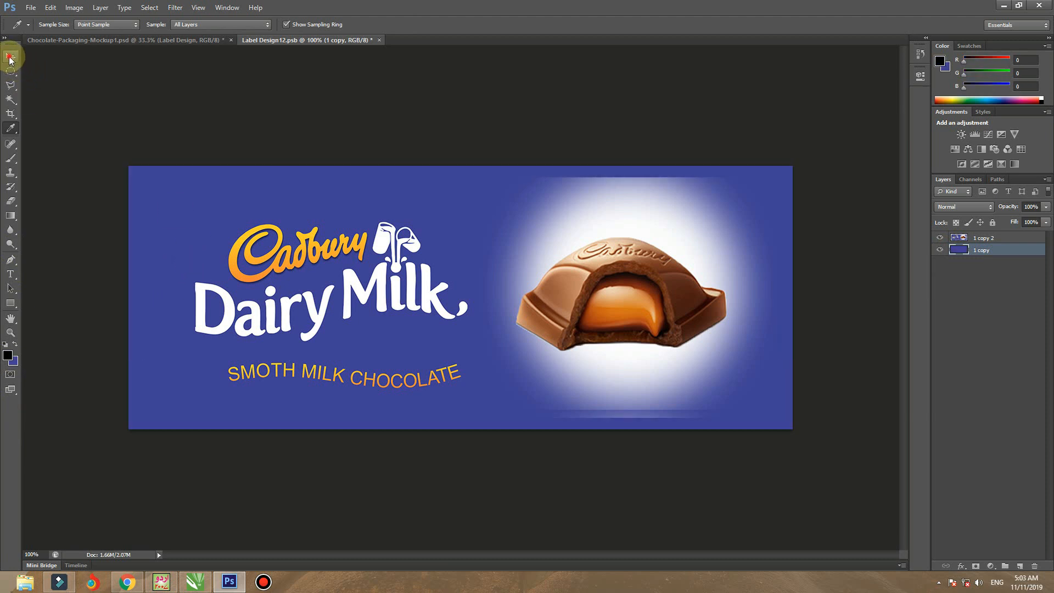
Merge the artwork and blue fill layers into one, and save and close the smart object.
click(10, 57)
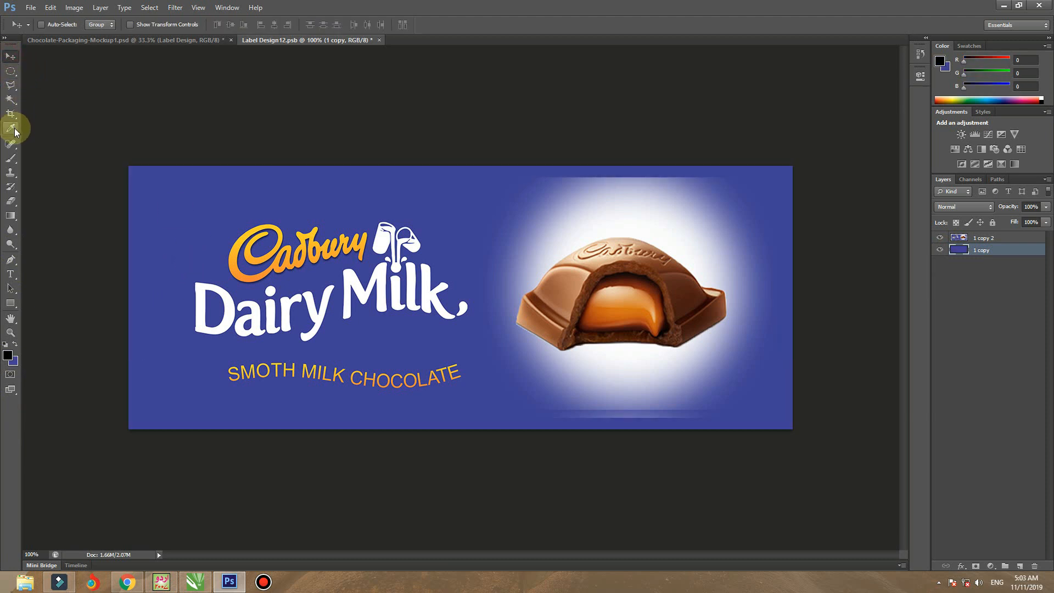
key(ctrl+shift+e)
key(ctrl+s)
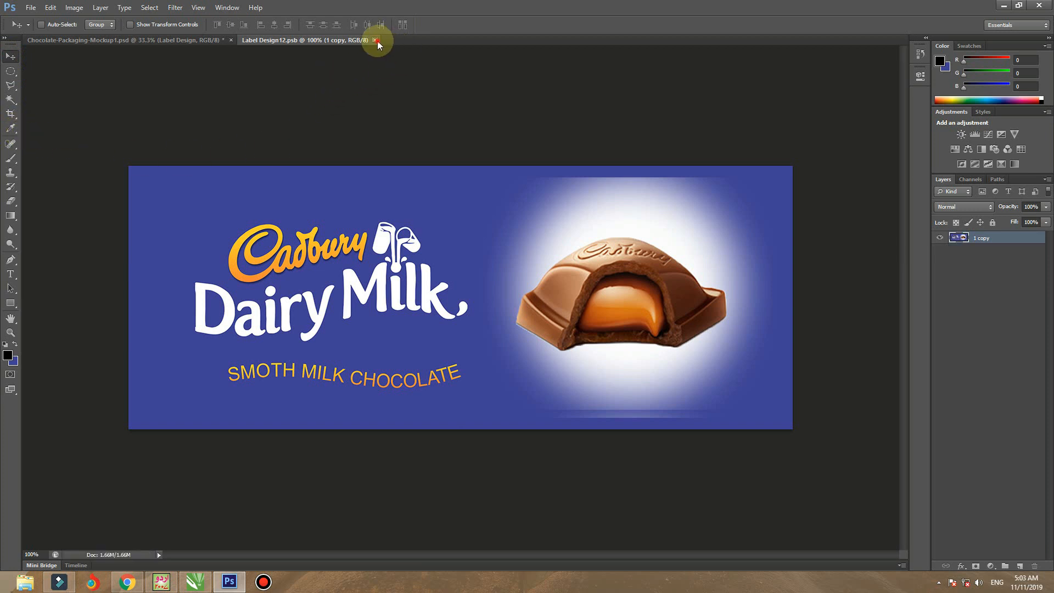
click(375, 40)
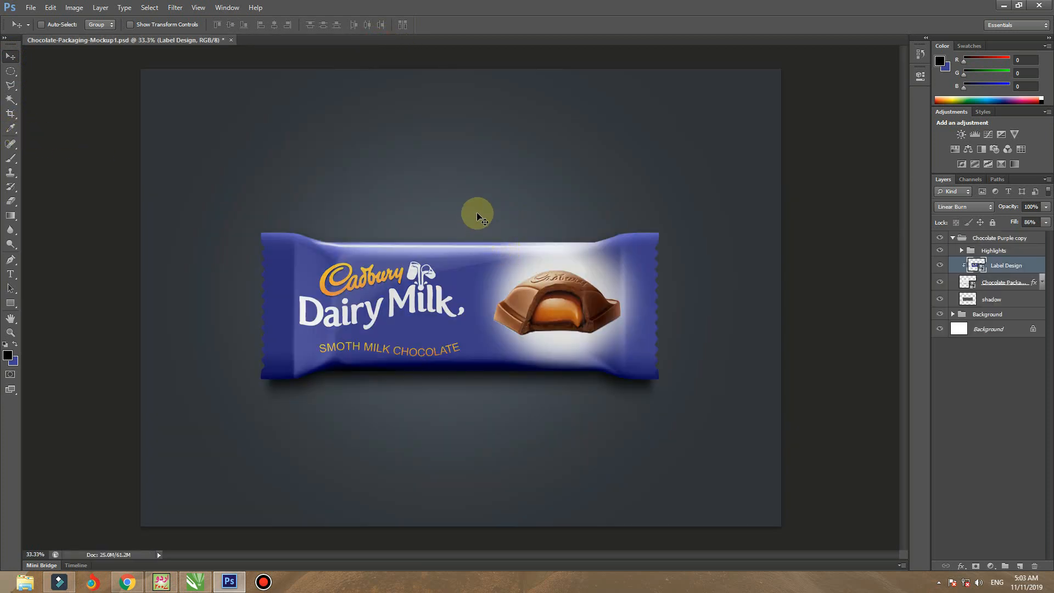
Inspect the updated wrapper on the mockup up close and collapse the Chocolate Purple copy group.
key(ctrl+plus)
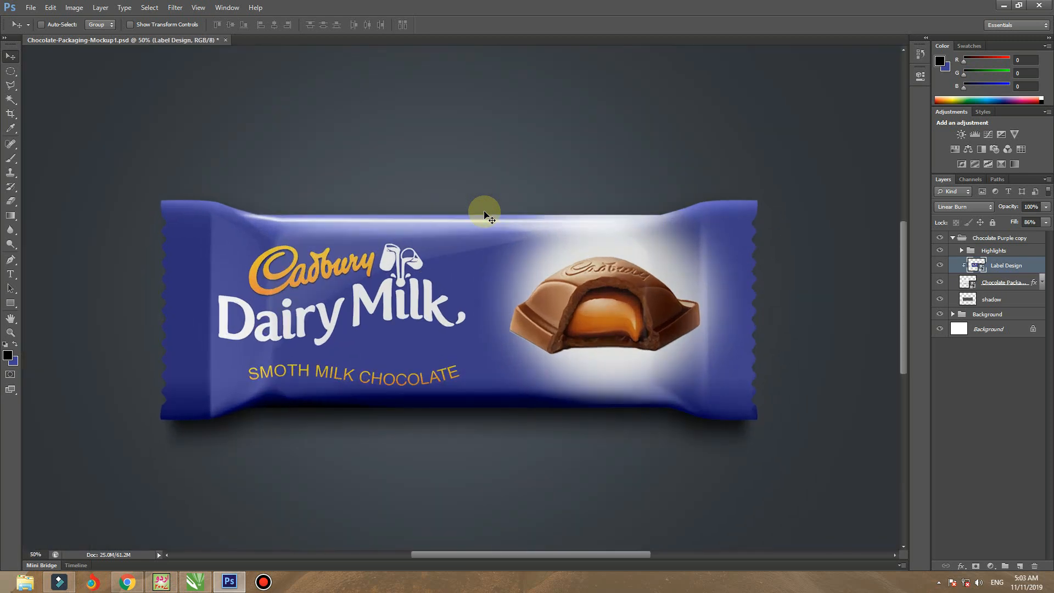
key(ctrl+minus)
key(ctrl+plus)
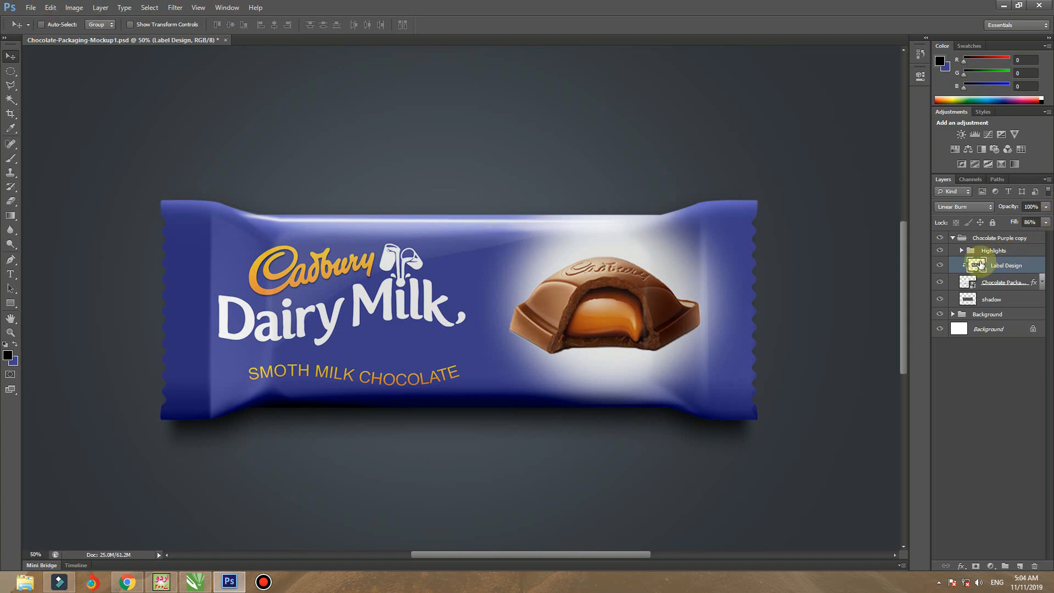
click(952, 238)
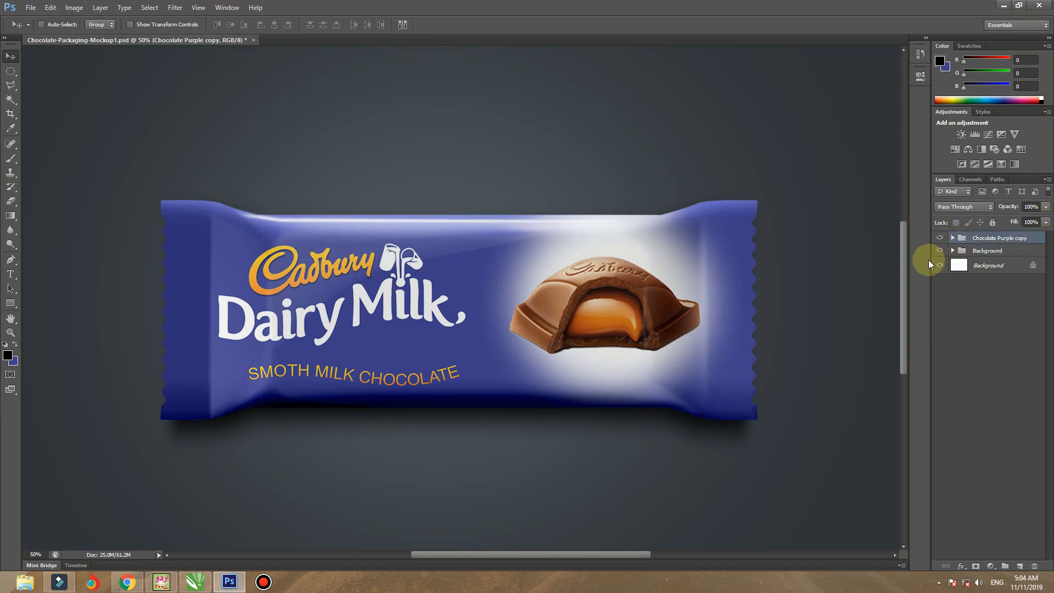